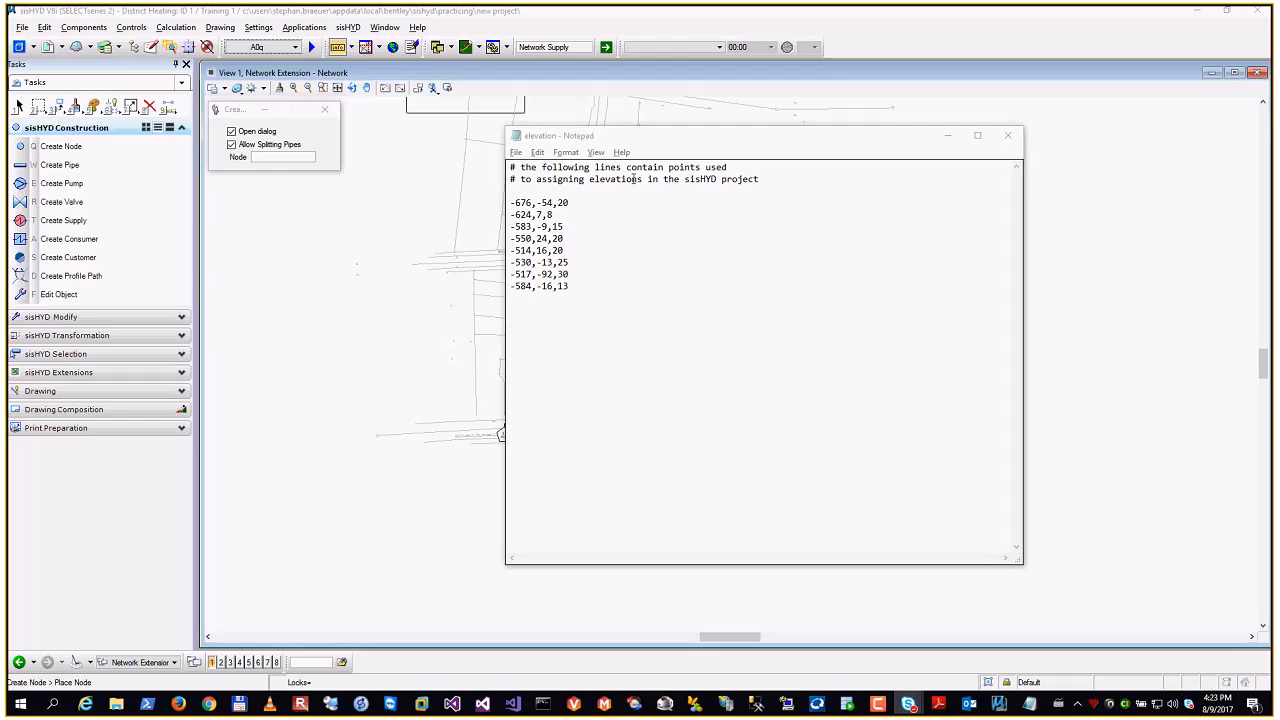
Step: Review the elevation points listed in the elevation text file beside the network drawing and close the file
left_click_drag(638, 137, 884, 131)
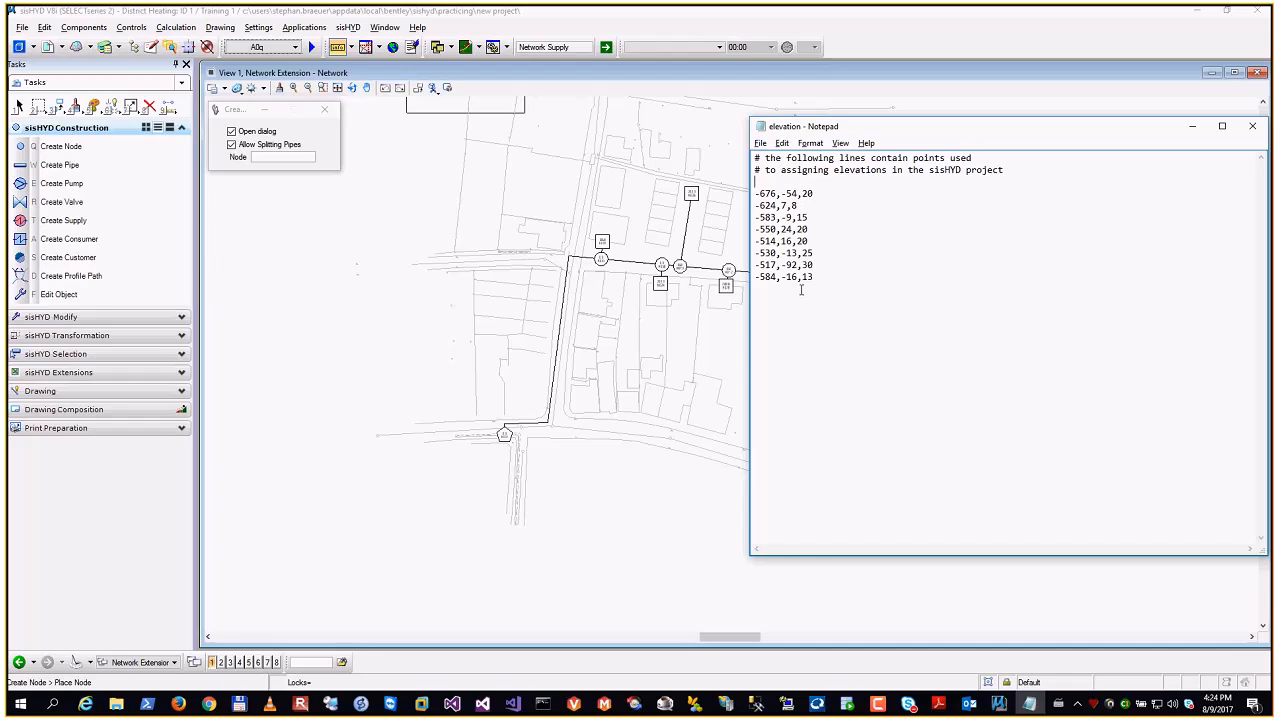
left_click(1252, 126)
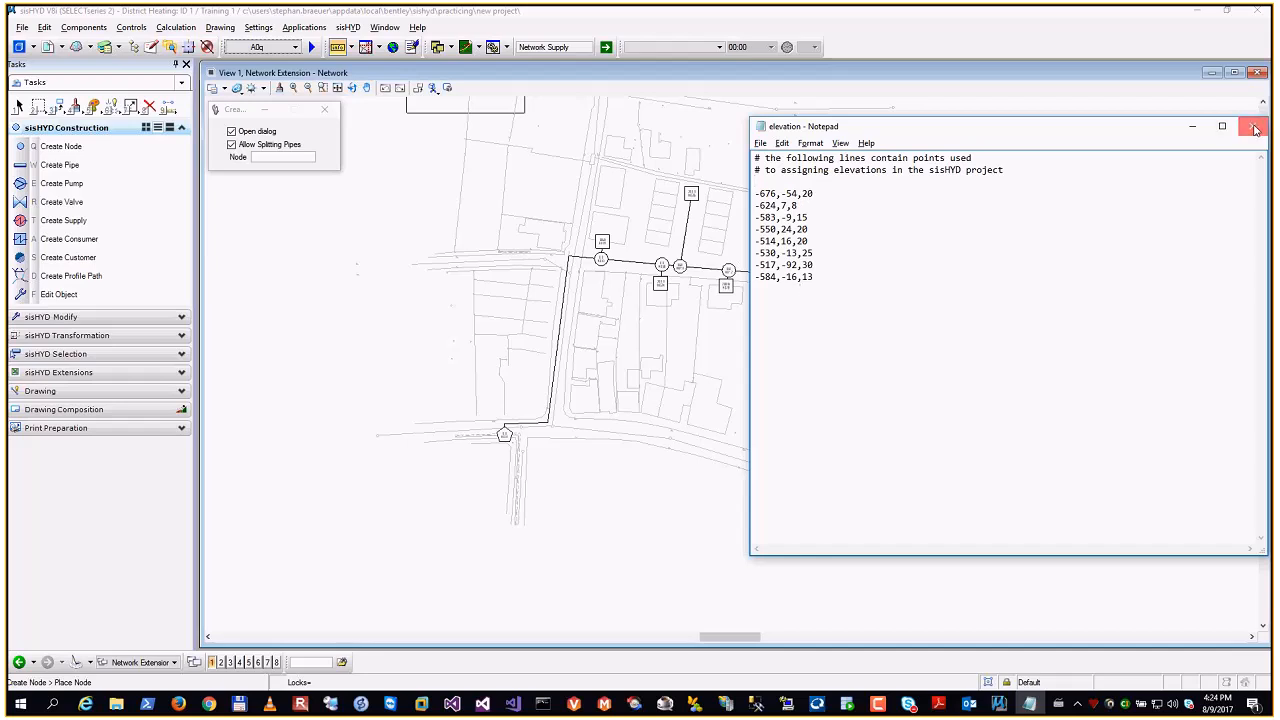
Step: Open a temporary object selection and fill it with the objects of the district heating network
left_click(256, 28)
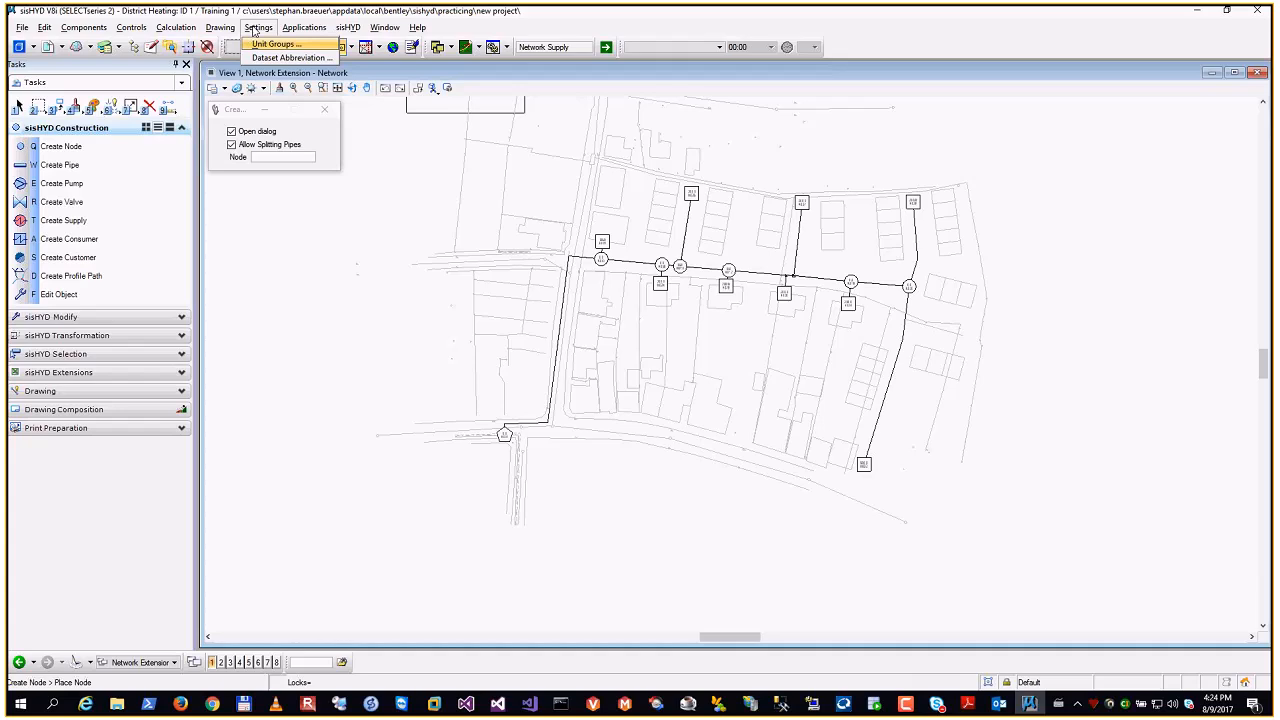
left_click(97, 356)
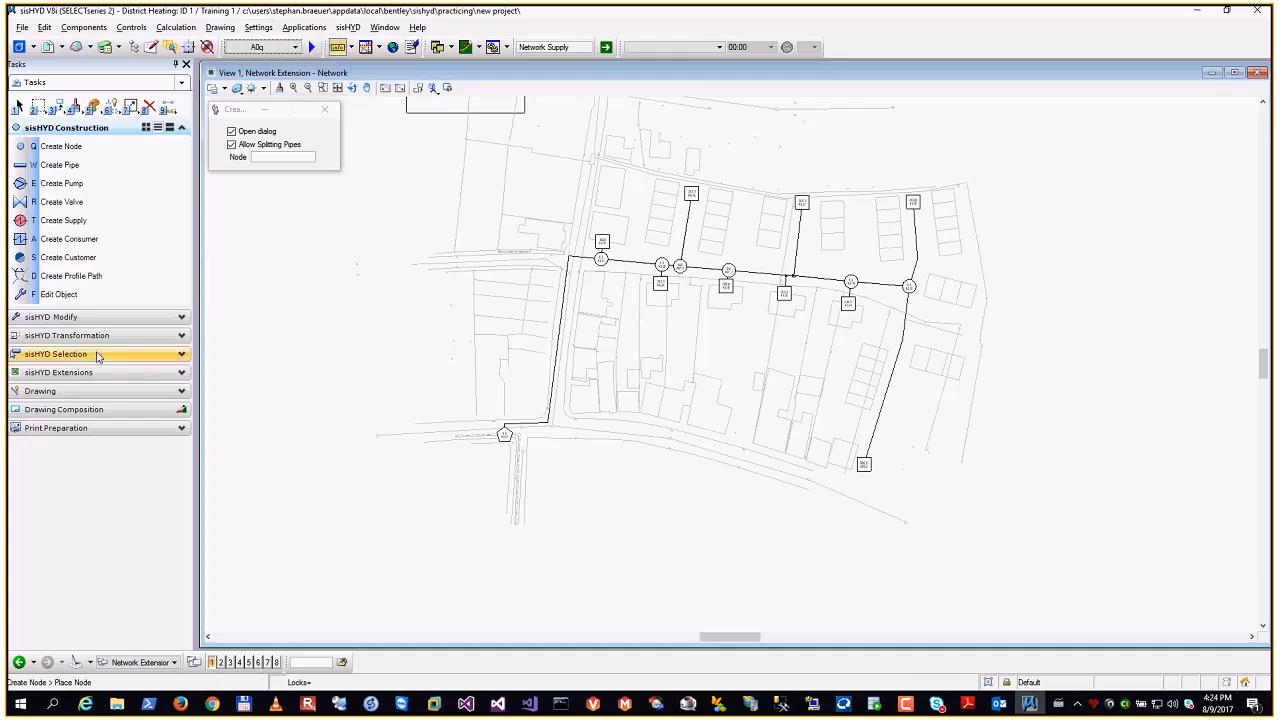
left_click(182, 354)
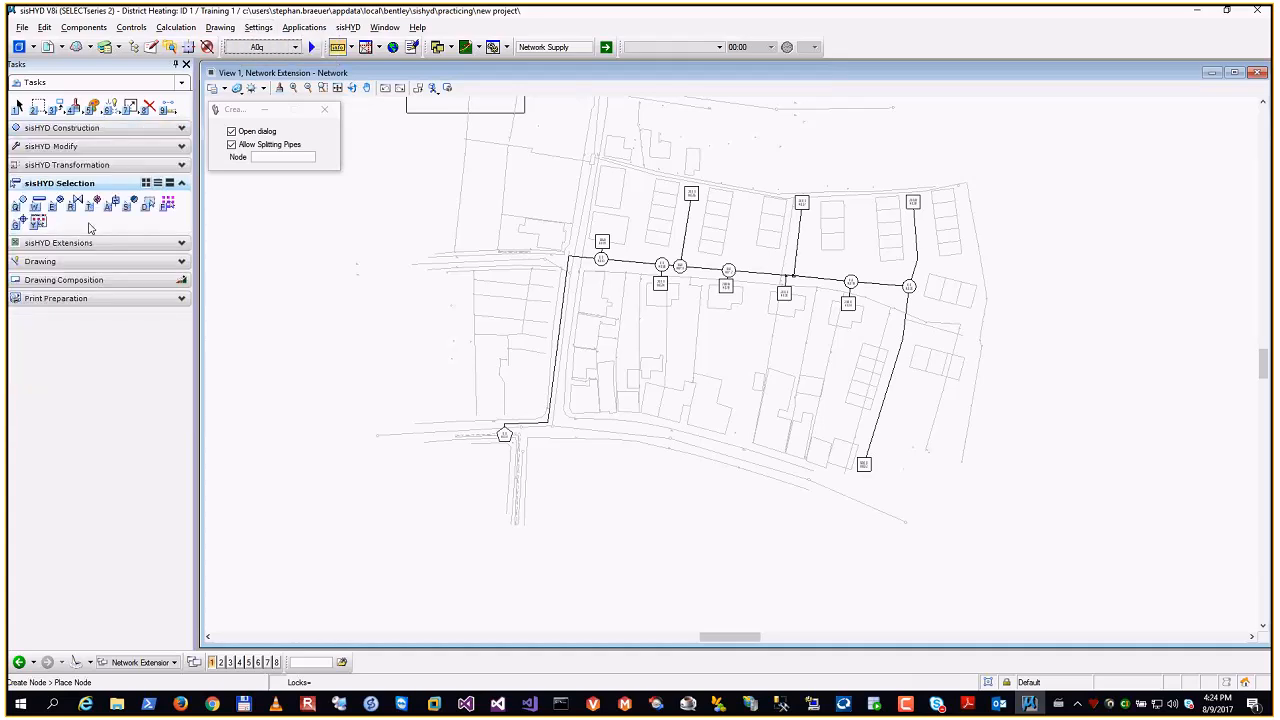
left_click(38, 222)
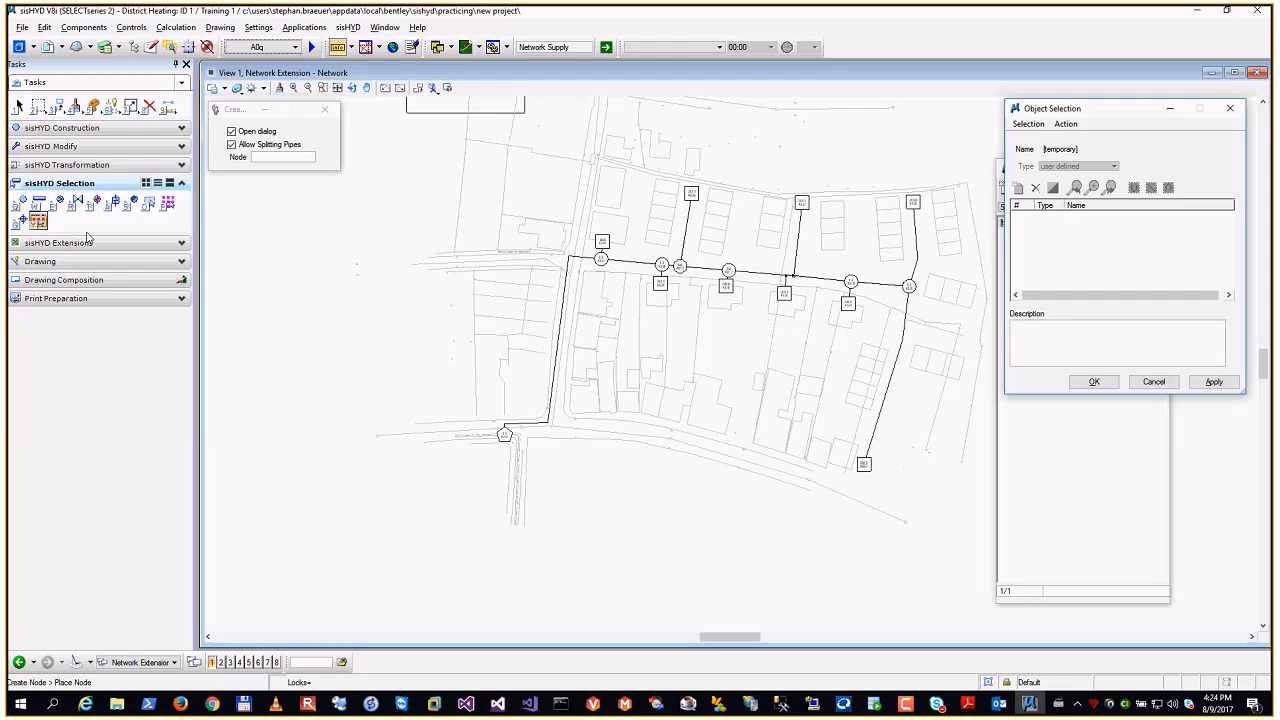
left_click_drag(1128, 112, 1075, 94)
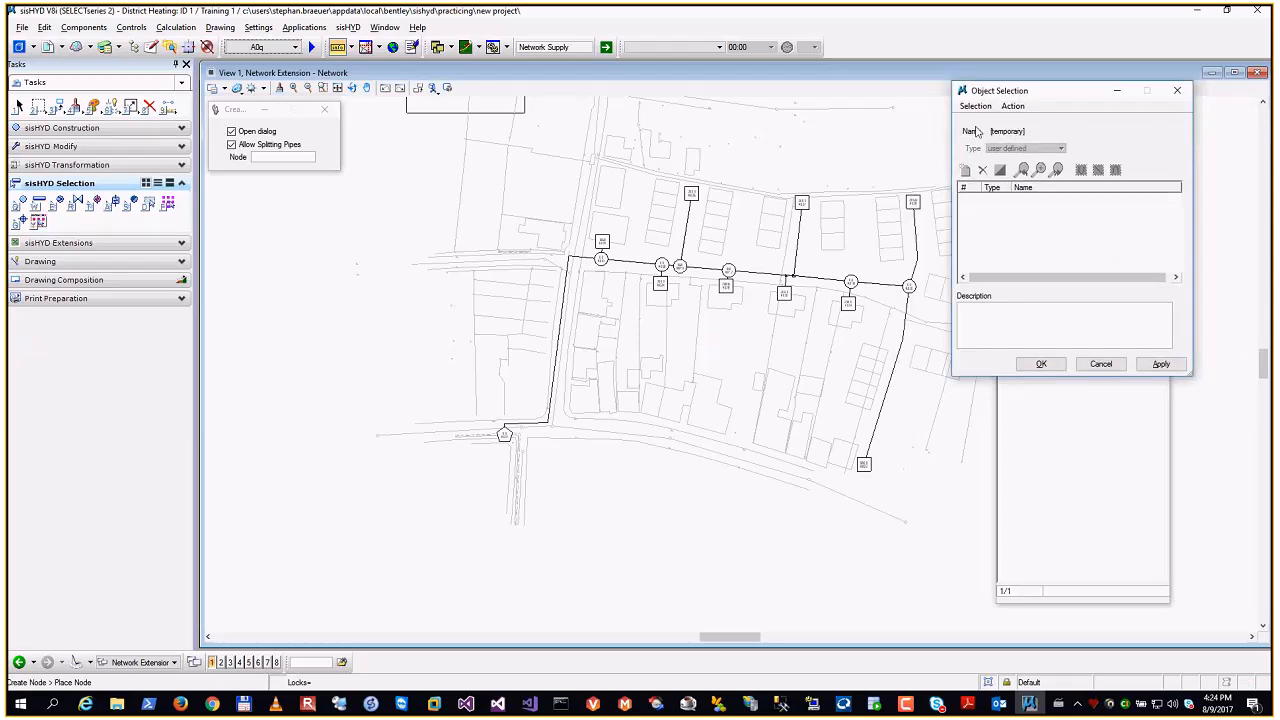
left_click(150, 207)
left_click(1013, 106)
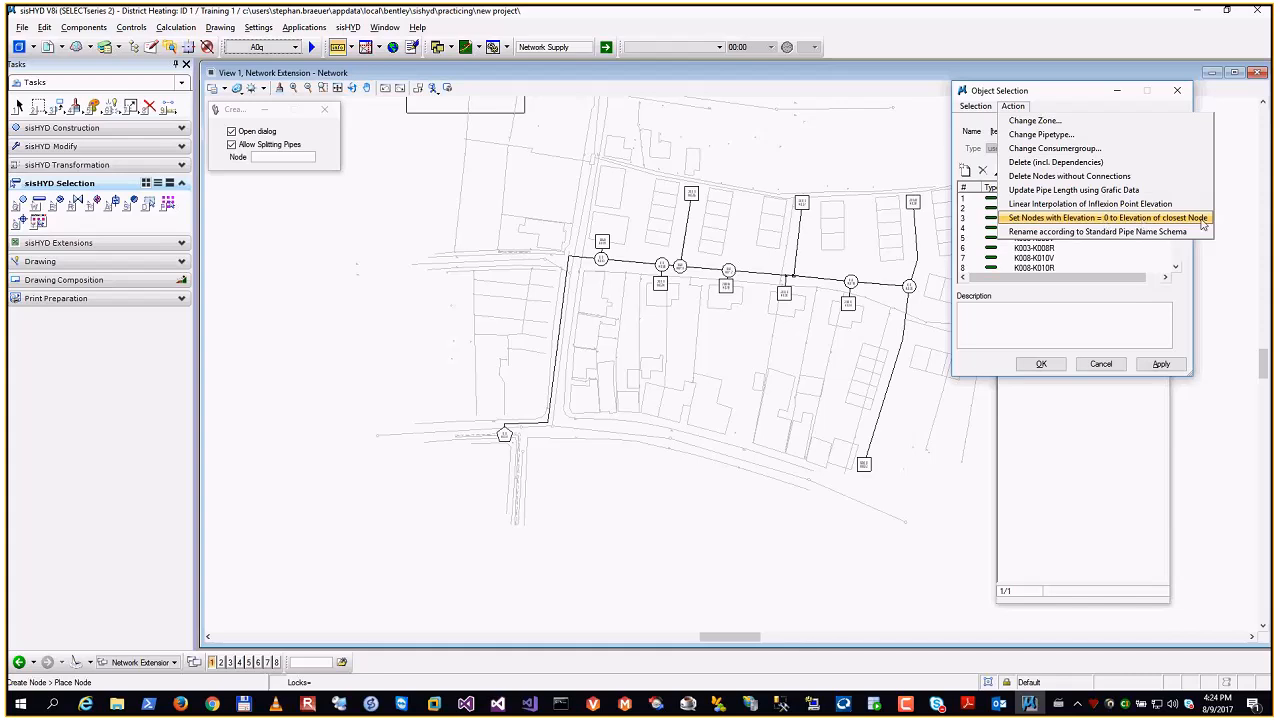
left_click(67, 128)
left_click(58, 295)
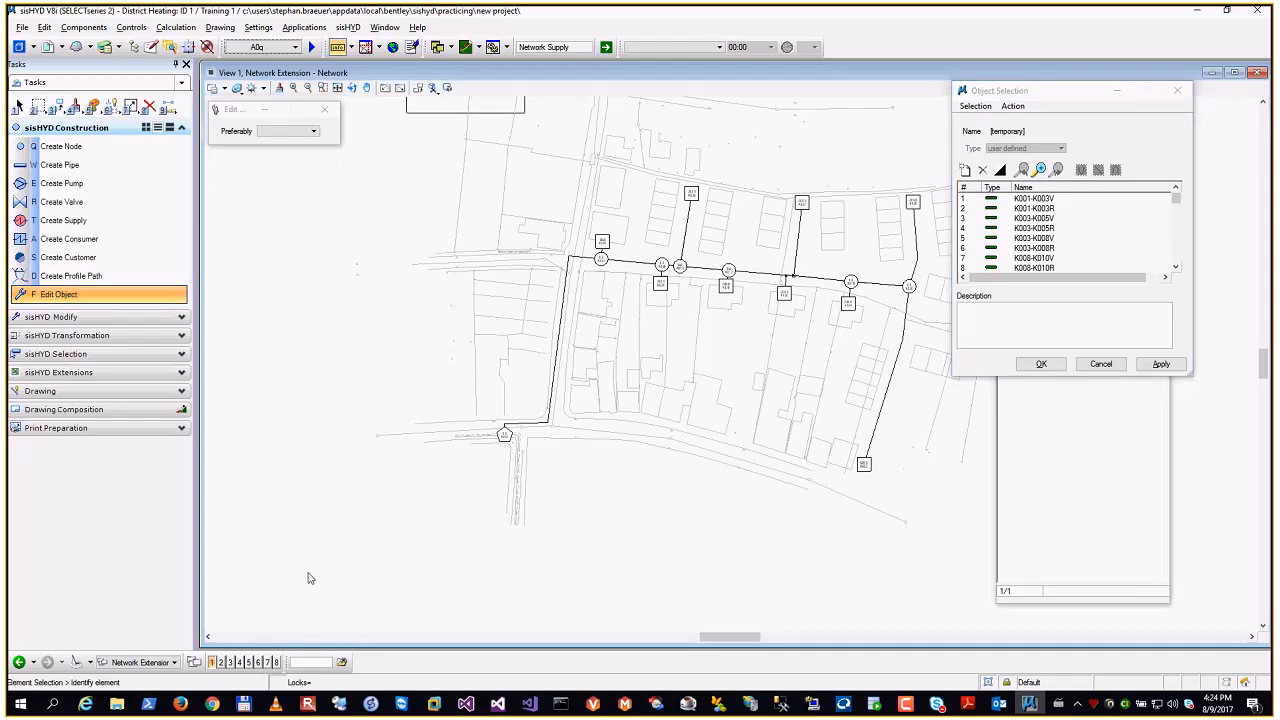
left_click(976, 106)
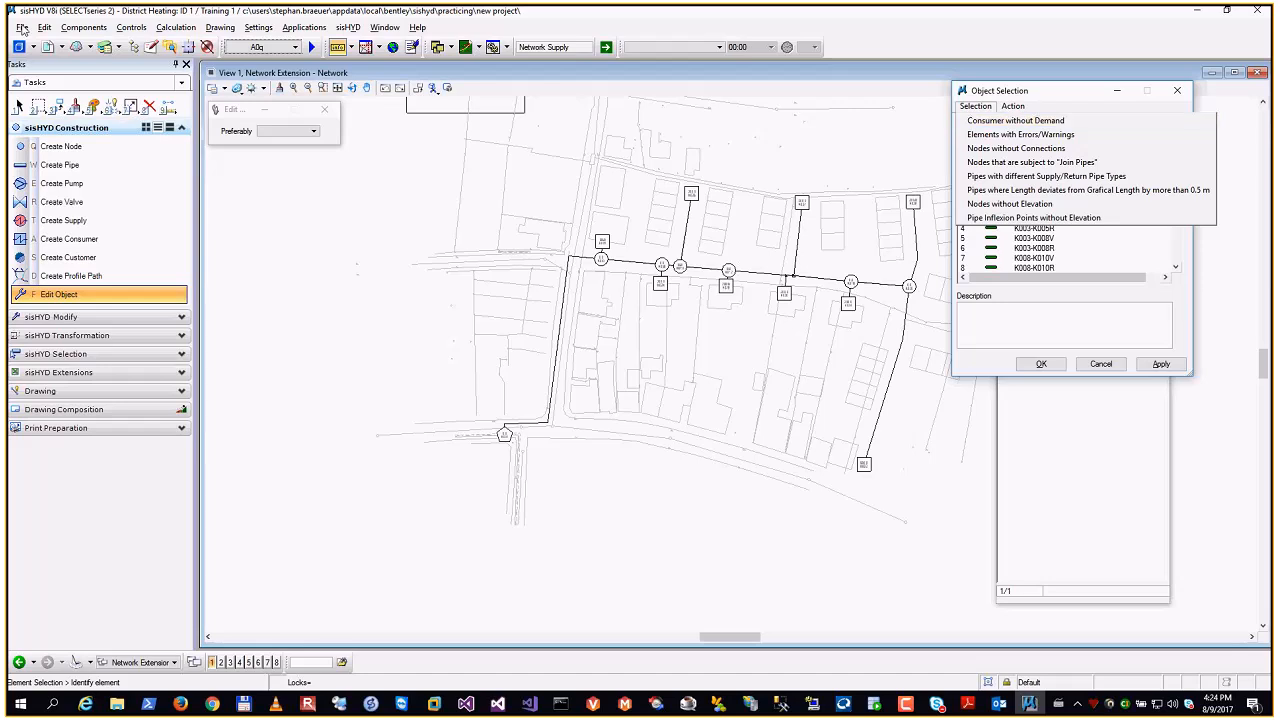
Step: Open the elevation XYZ file from the project folder and locate its first point, -676,-54, in the network drawing
left_click(22, 28)
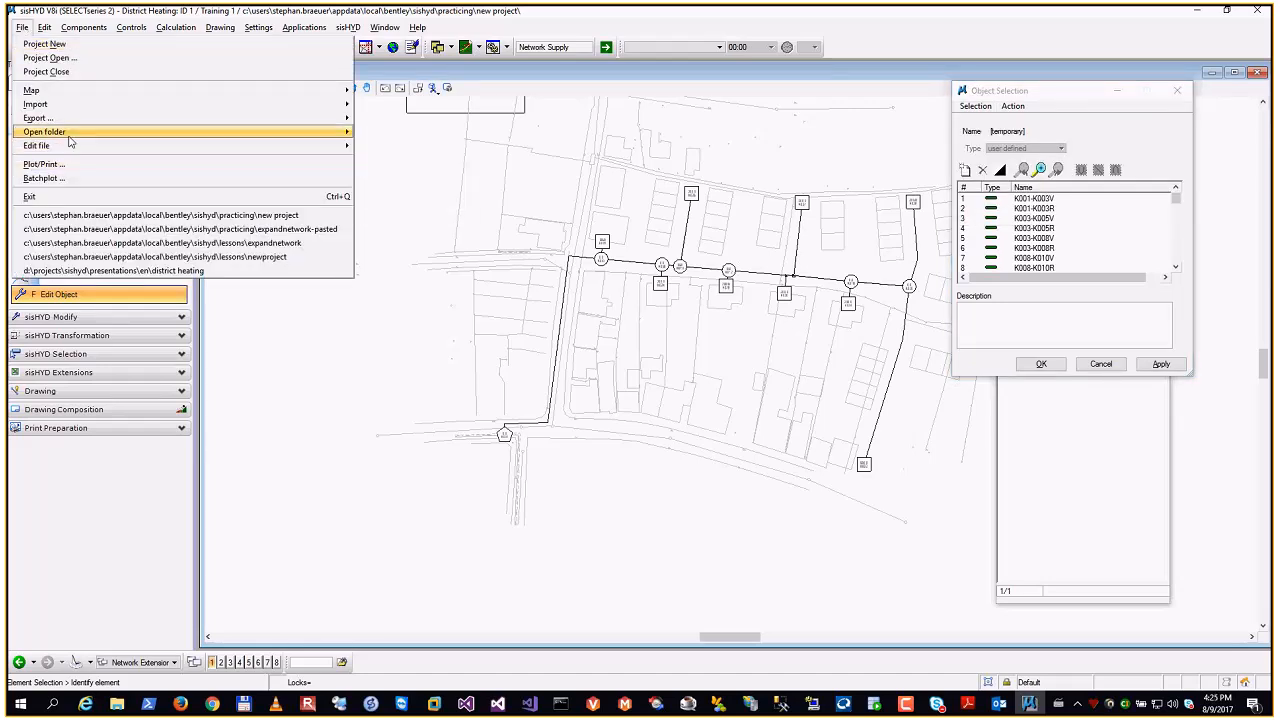
mouse_move(319, 140)
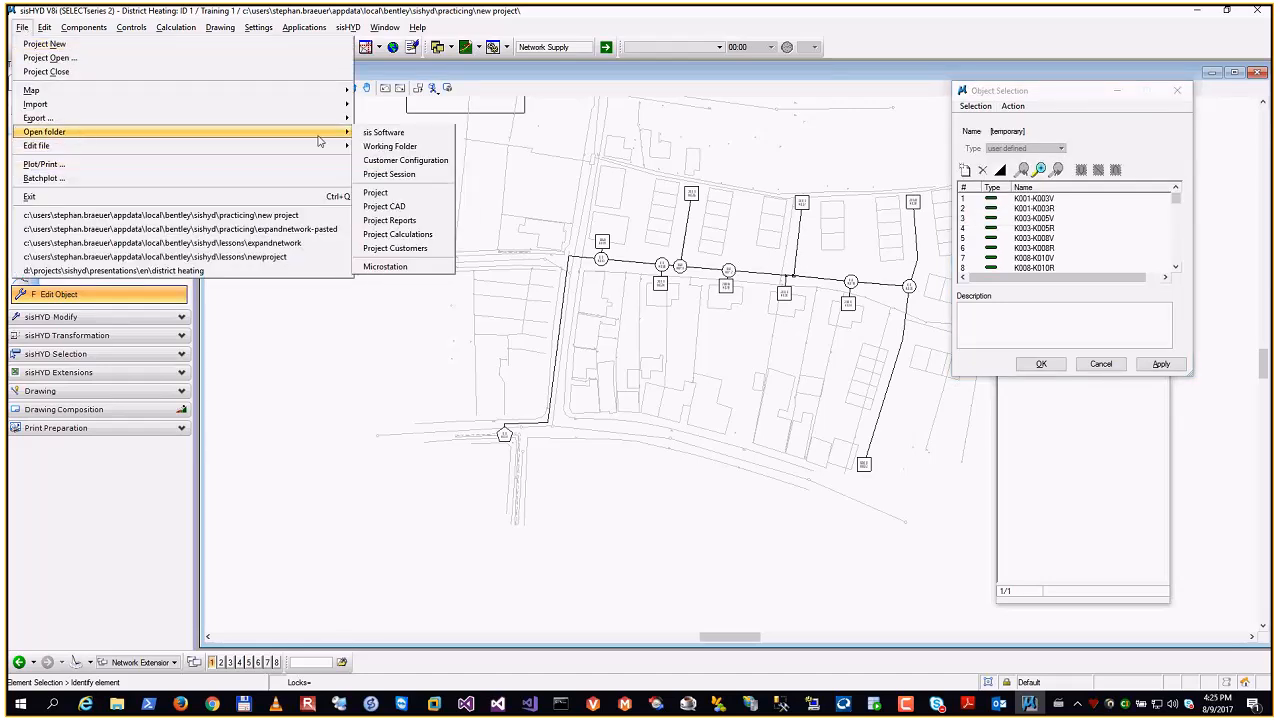
left_click(376, 192)
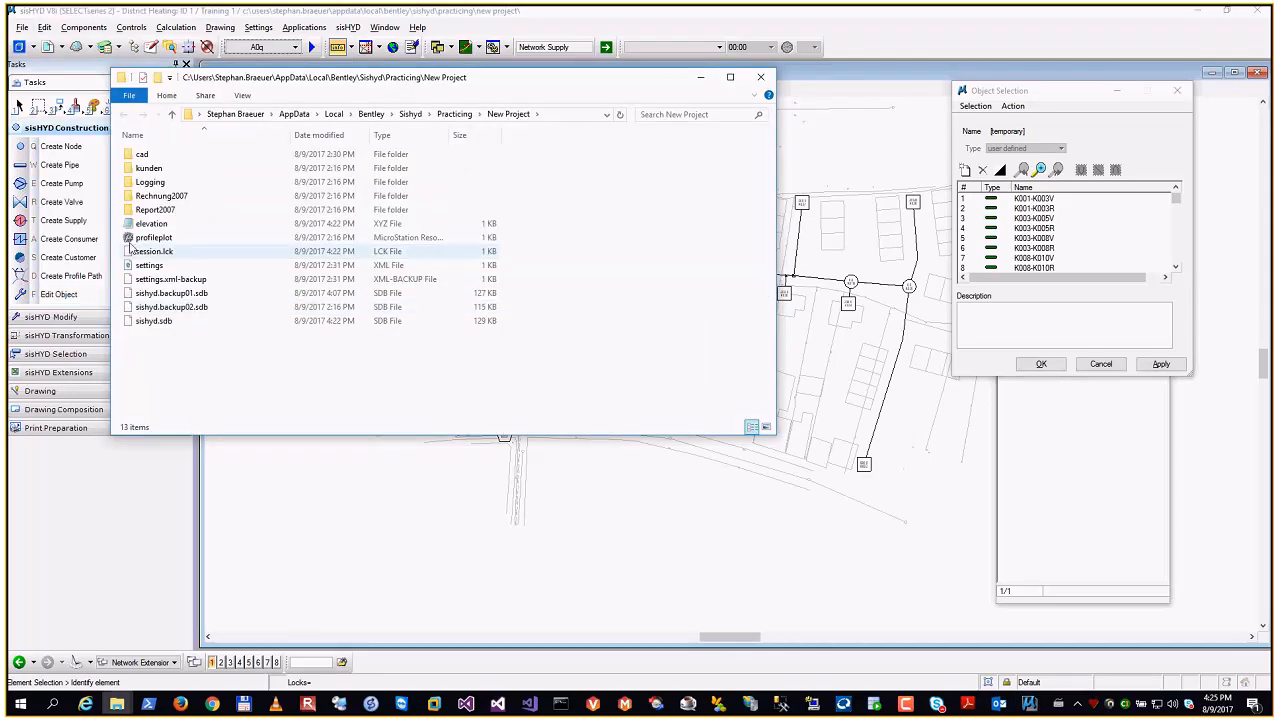
left_click(136, 226)
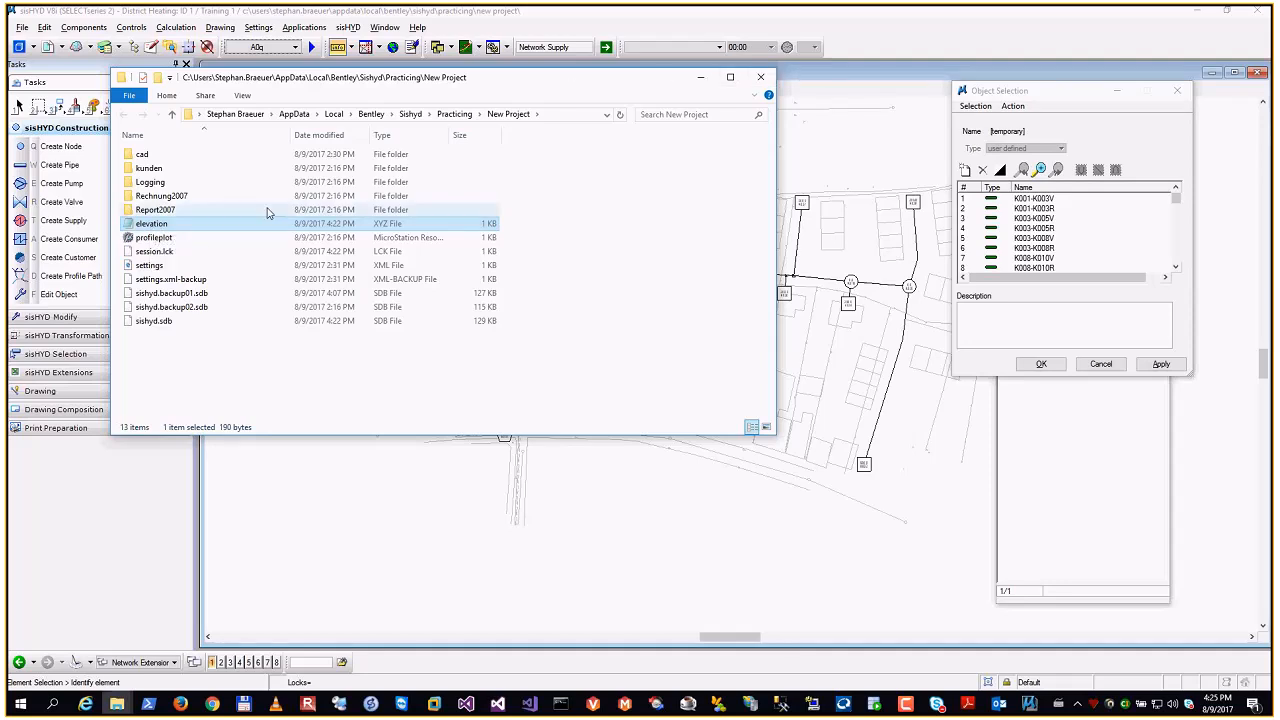
double_click(185, 226)
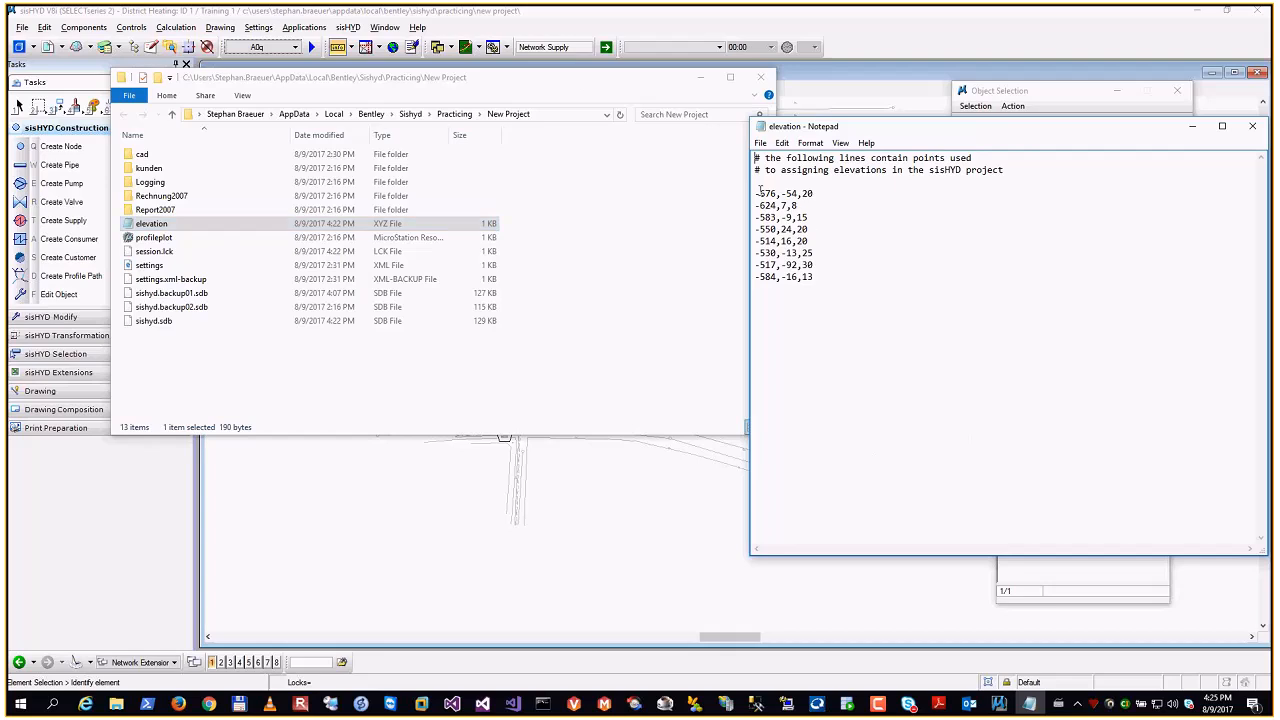
left_click(760, 77)
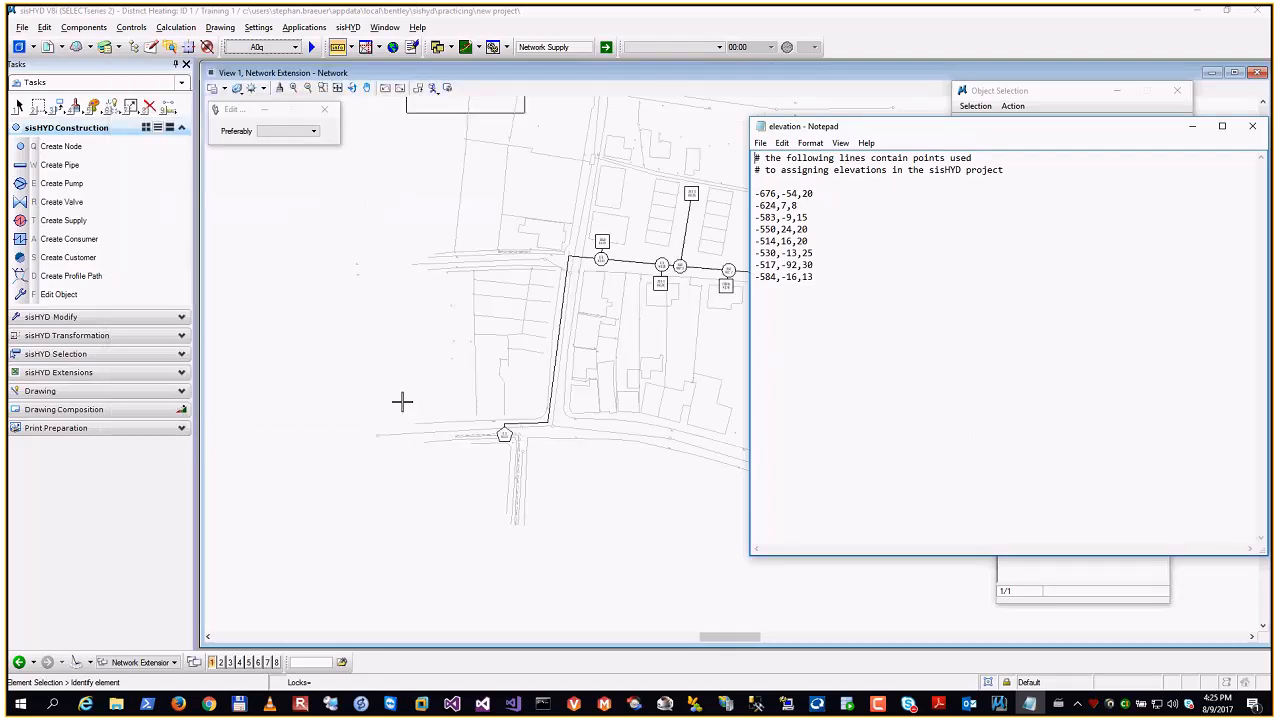
left_click(491, 415)
middle_click(491, 415)
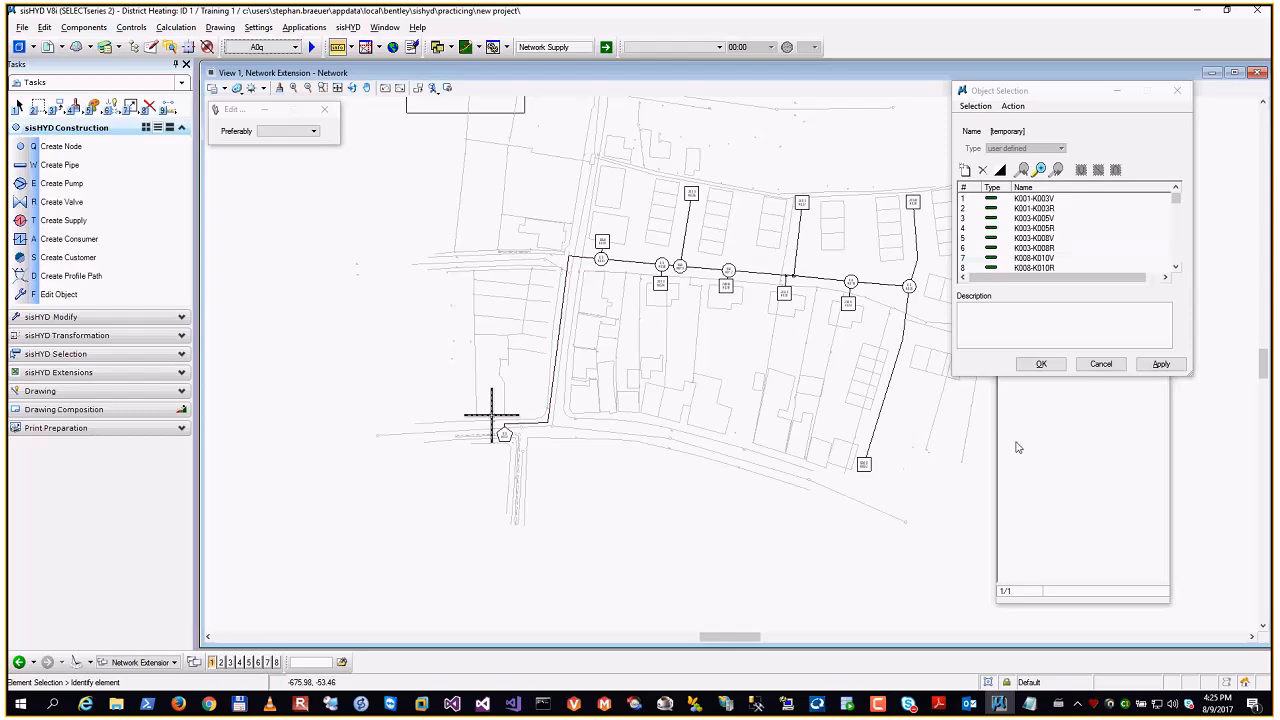
Step: Open node K024 for editing and set the selection's nodes with elevation 0 to the elevation of the closest node
left_click(1013, 106)
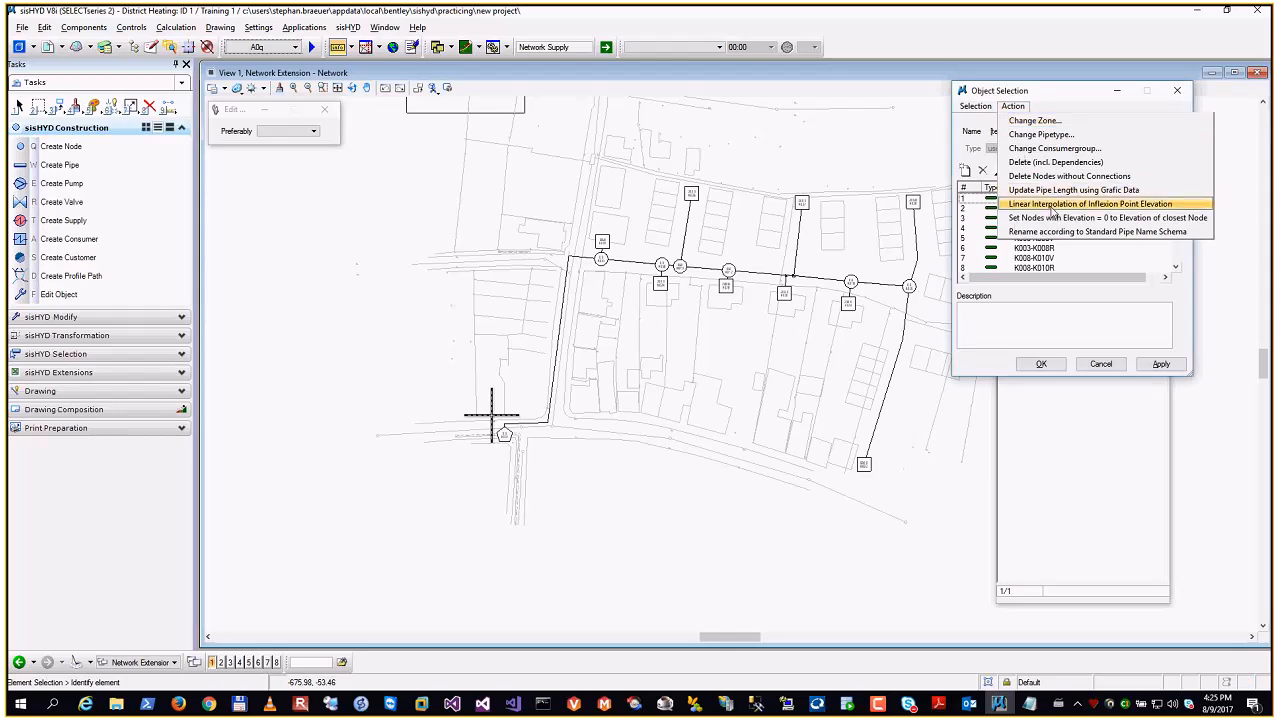
left_click(66, 296)
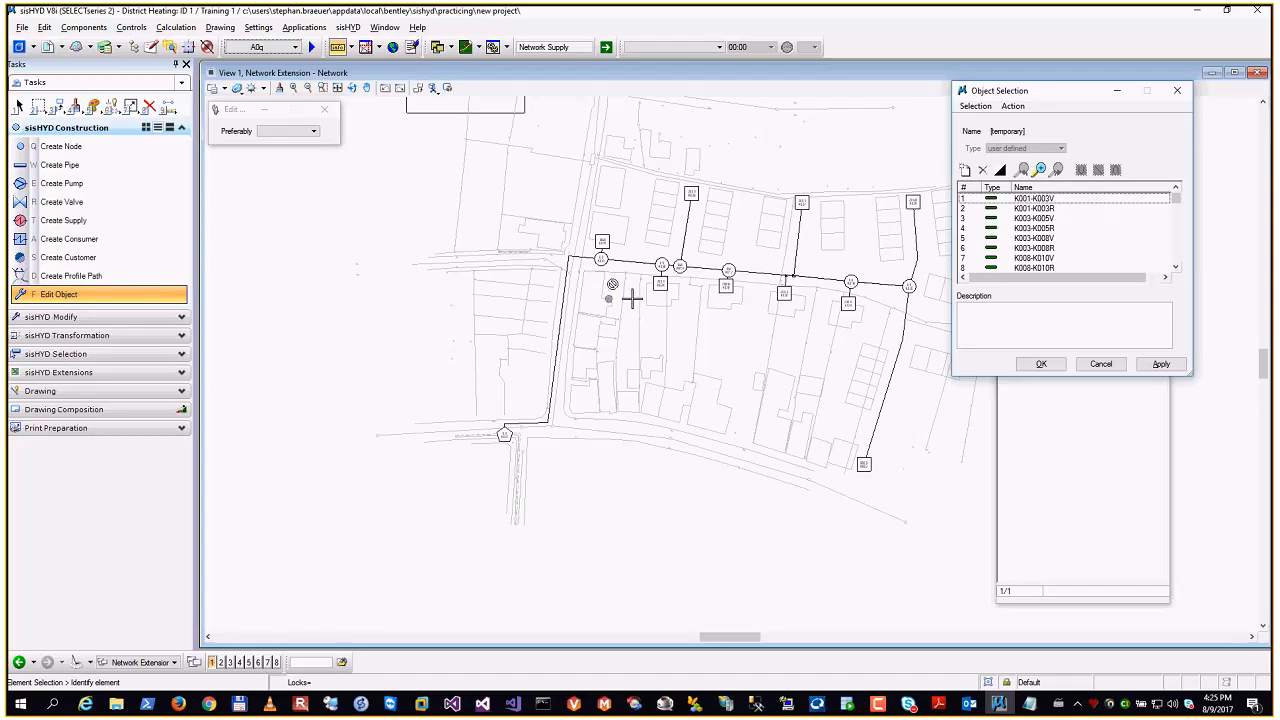
left_click(663, 289)
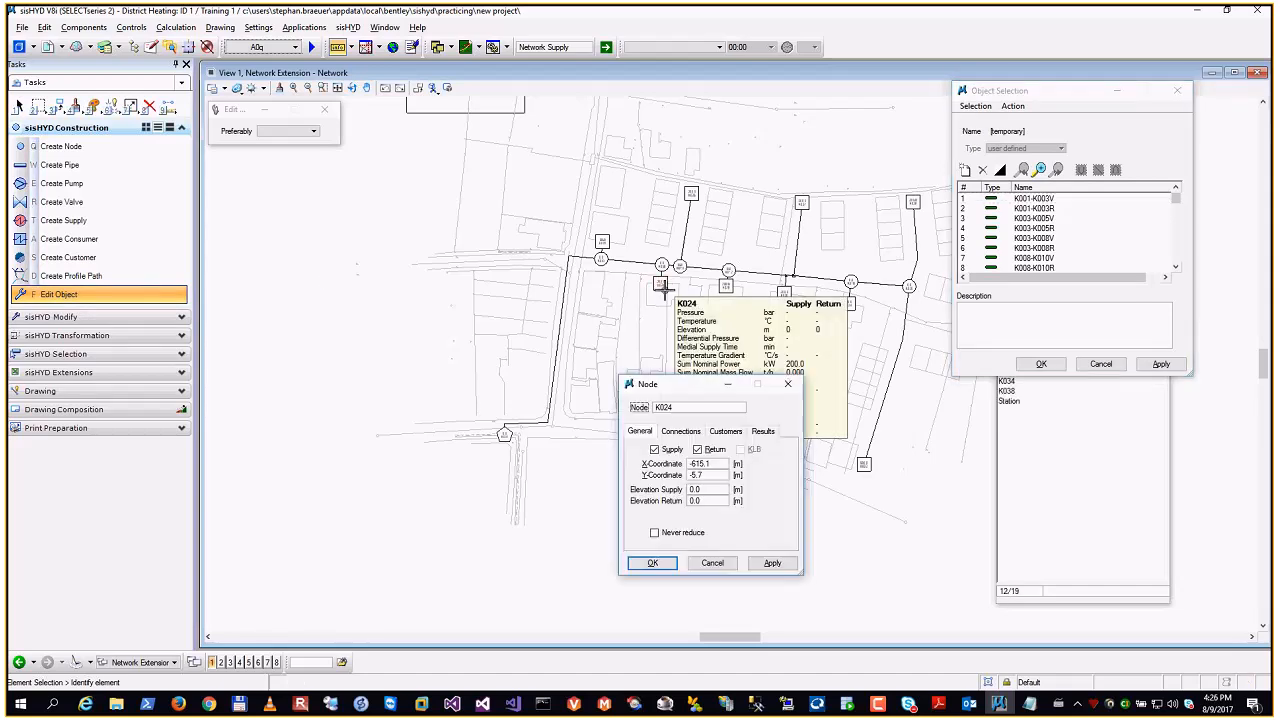
left_click_drag(680, 384, 420, 210)
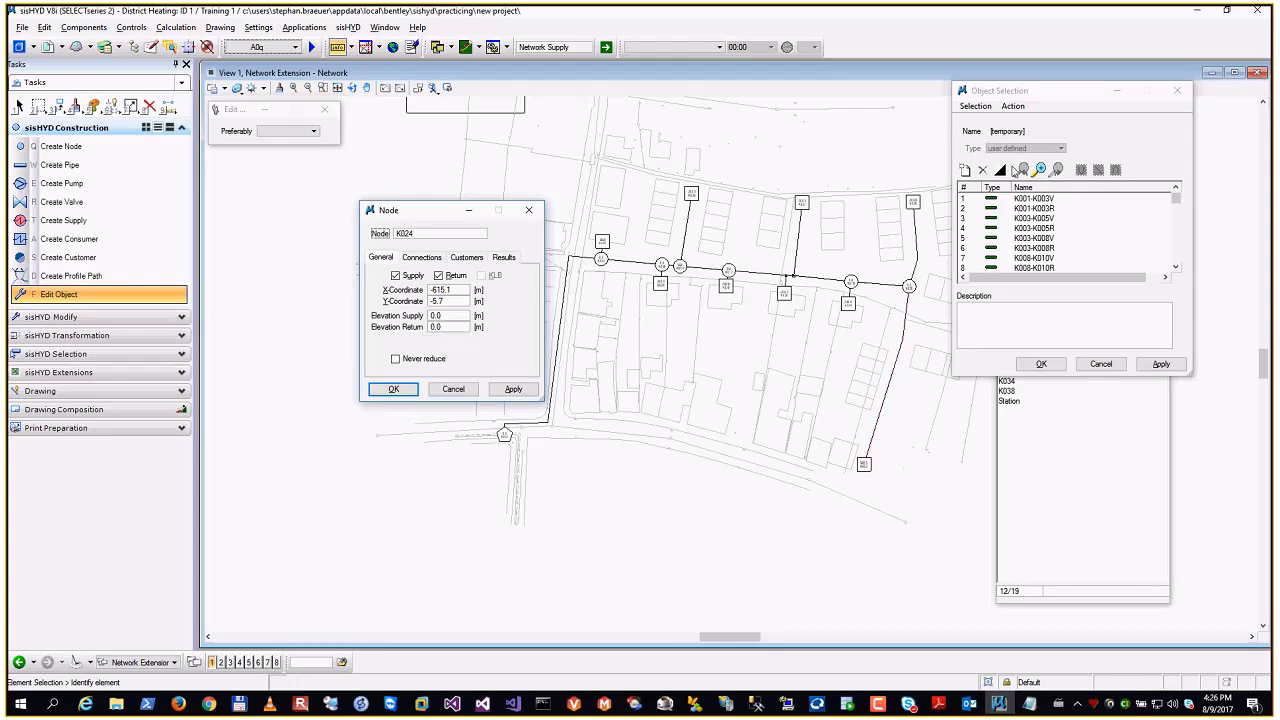
left_click(1018, 107)
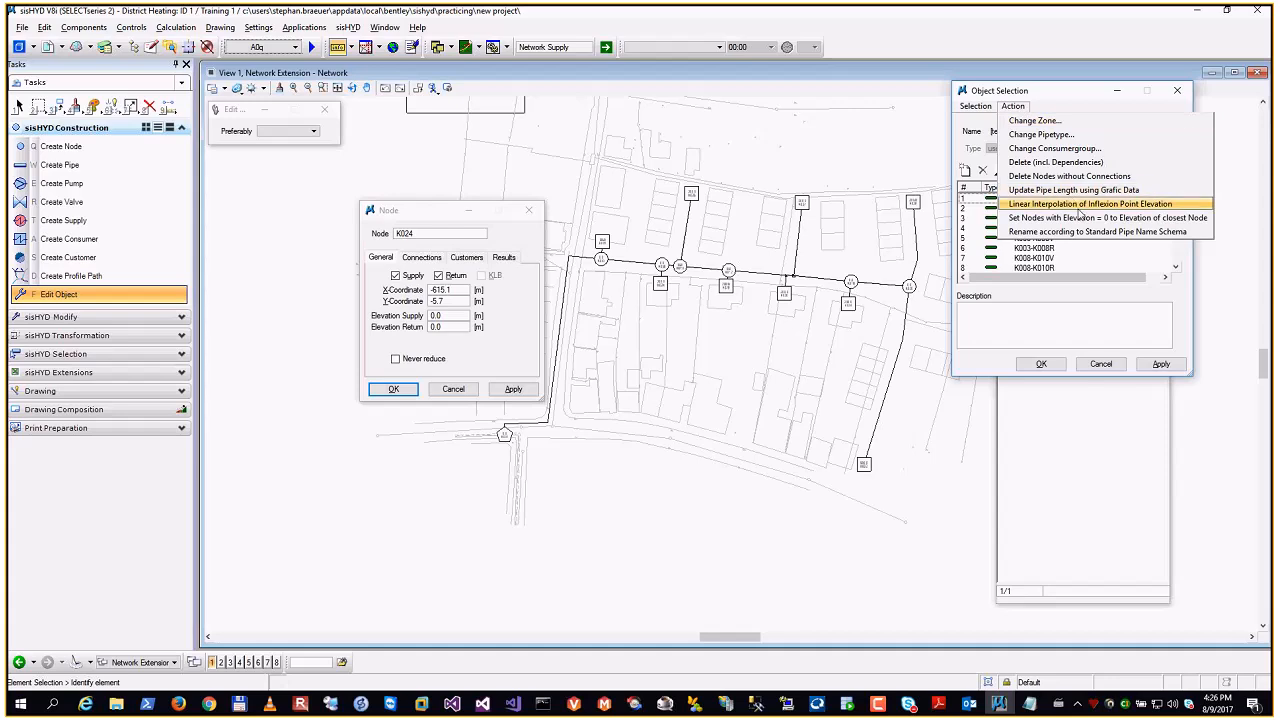
left_click(1115, 218)
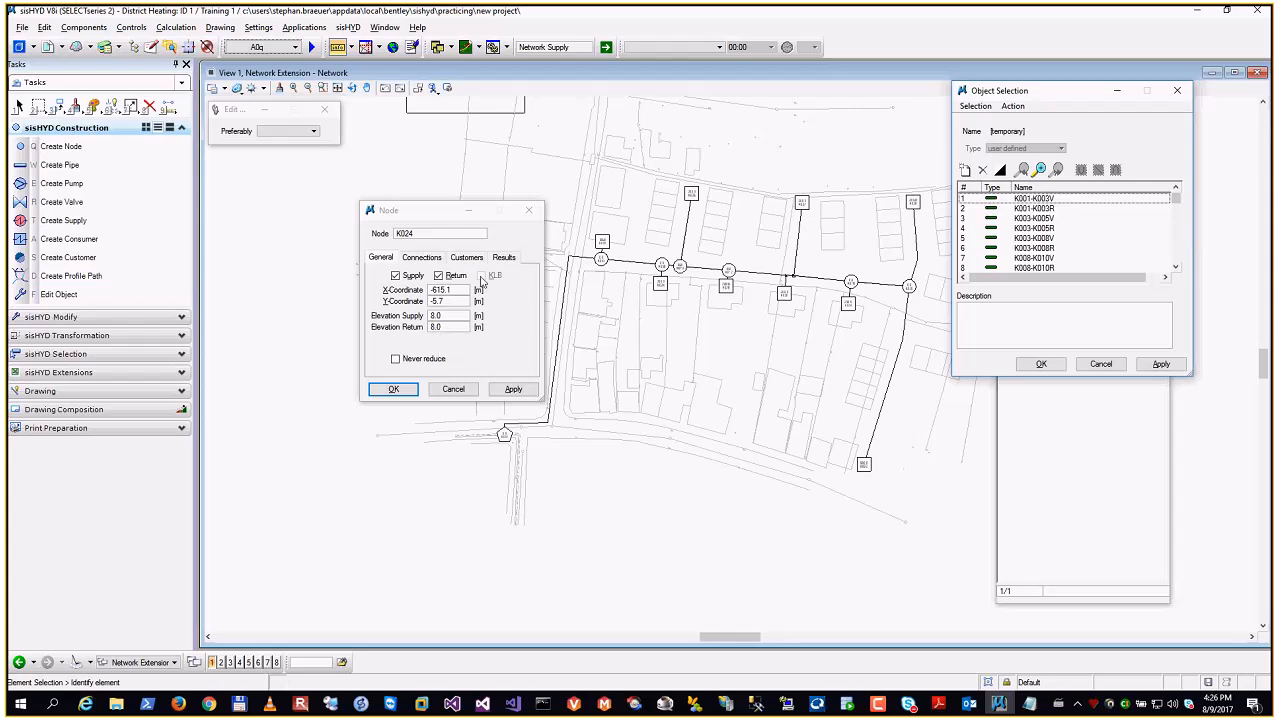
Step: Open pipe K020-K022 with Edit Object and examine the coordinates of its inflexion point
left_click(52, 294)
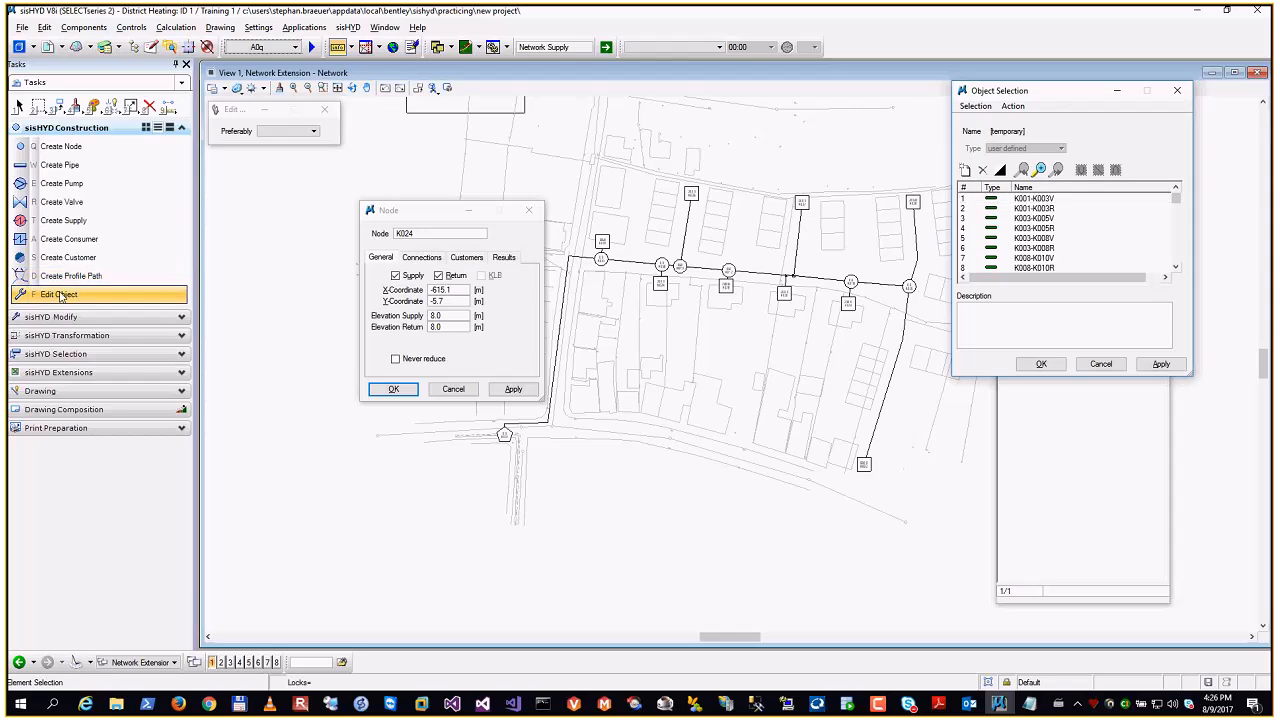
left_click(902, 343)
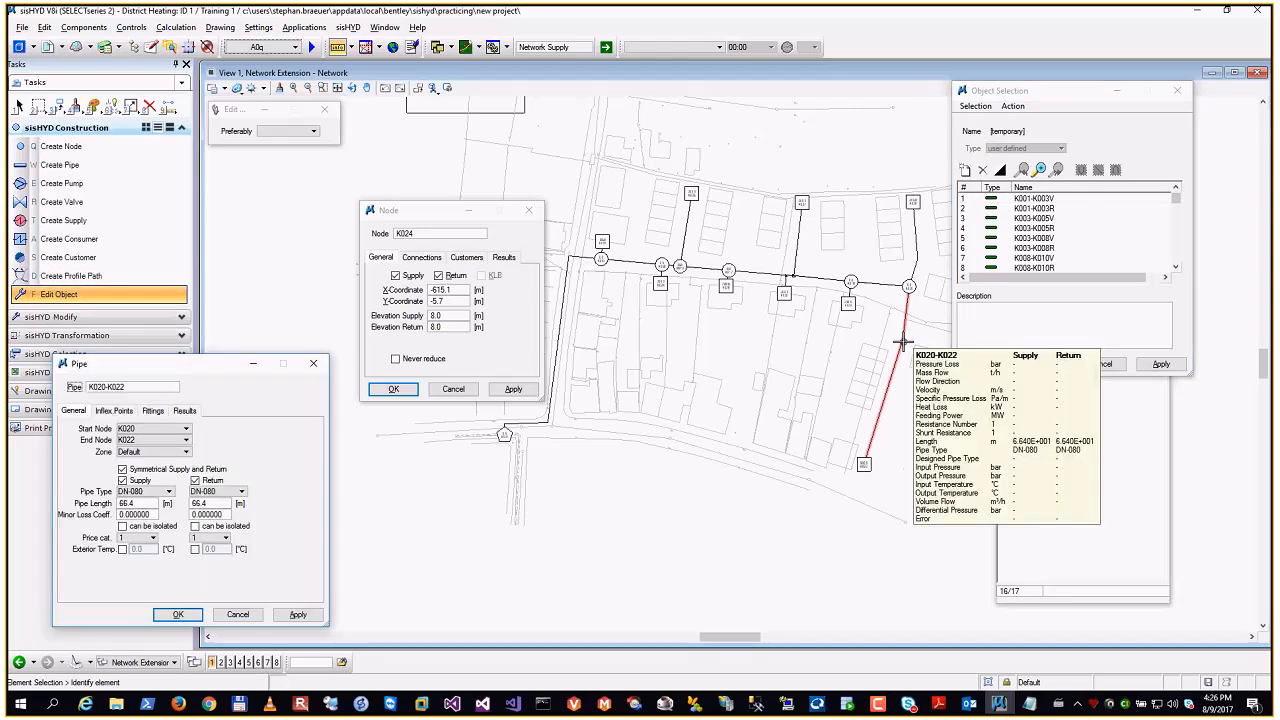
left_click_drag(155, 364, 188, 239)
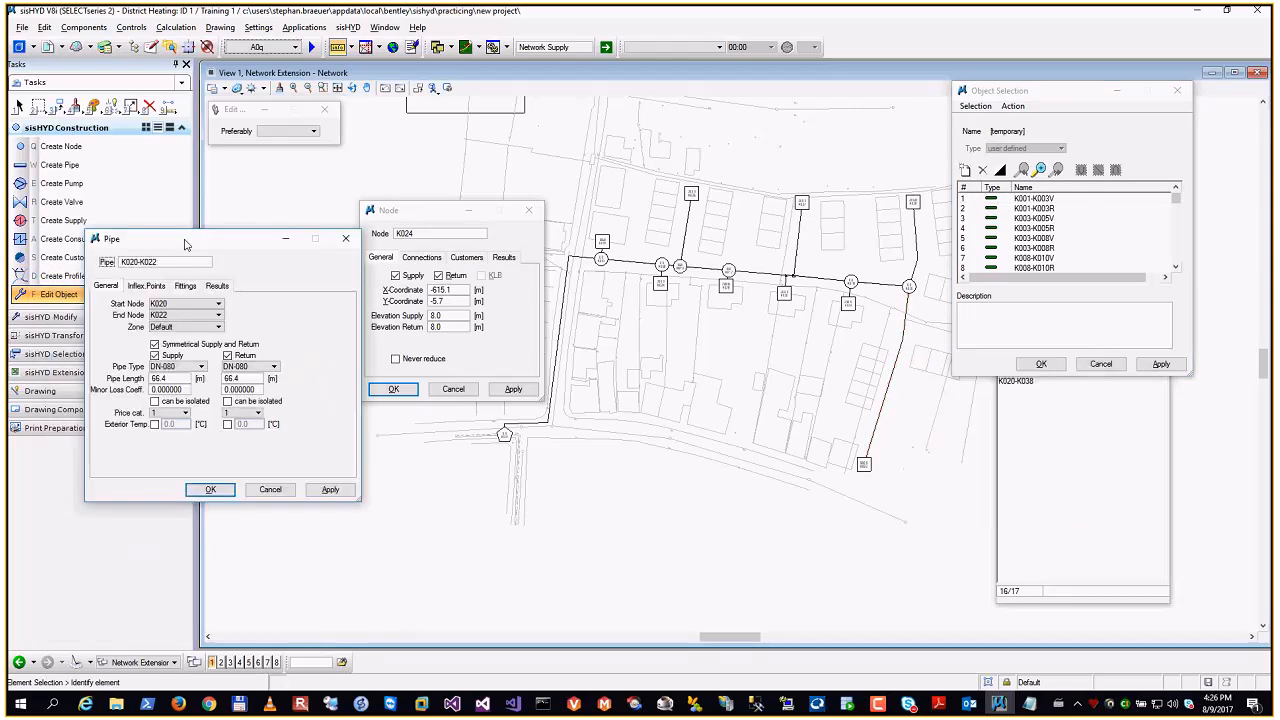
left_click(147, 287)
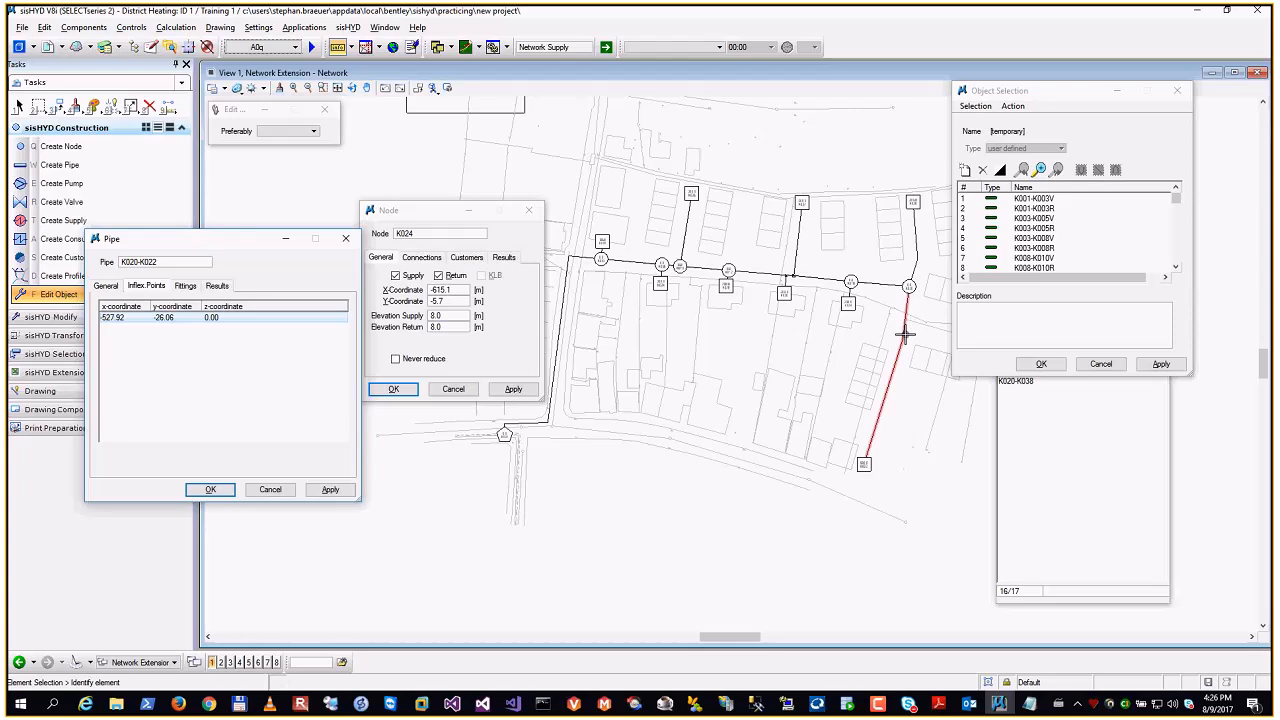
mouse_move(903, 333)
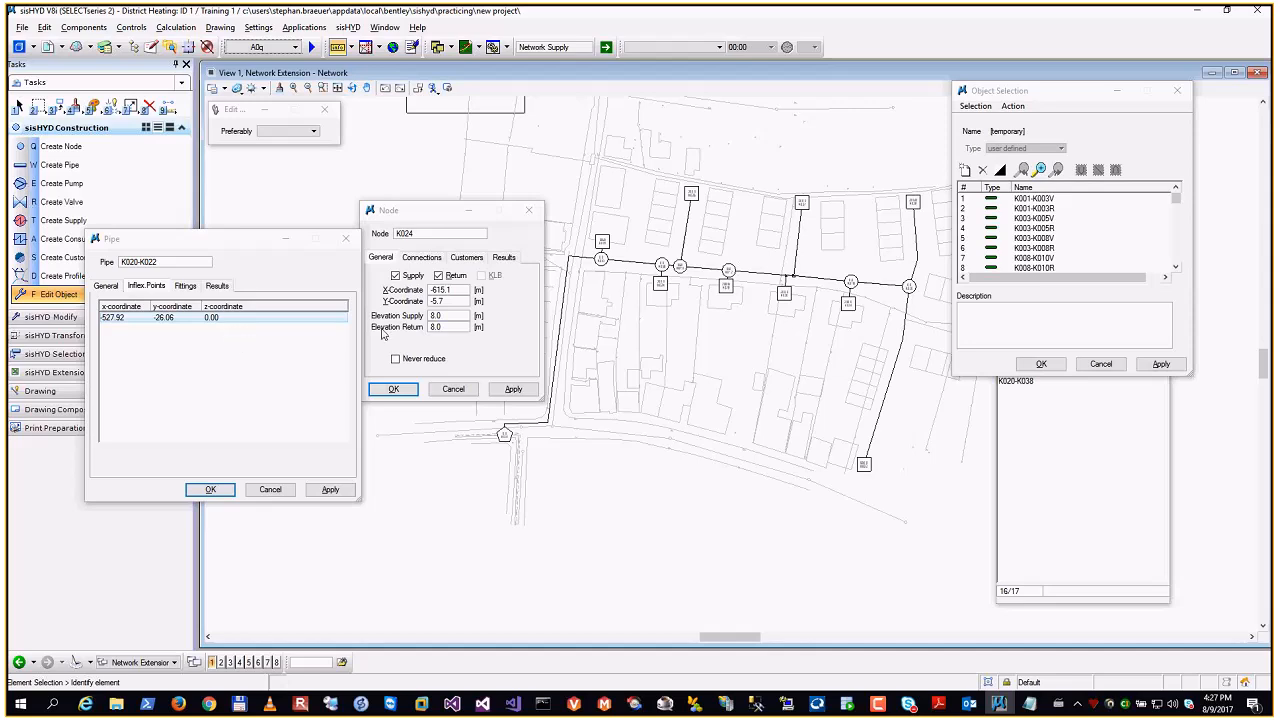
Step: Check the elevations of the pipe's start node K020 and end node K022 in their datasets
left_click(1013, 106)
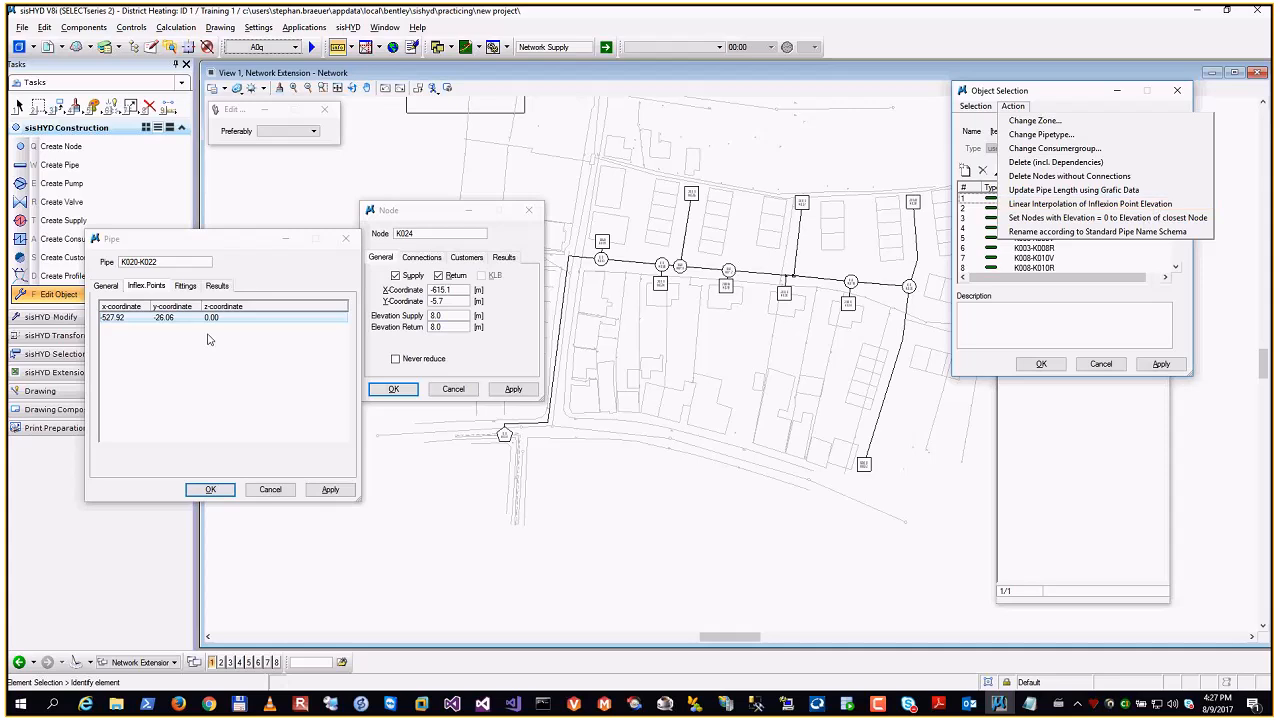
left_click(105, 286)
left_click(107, 288)
left_click(106, 287)
left_click(217, 303)
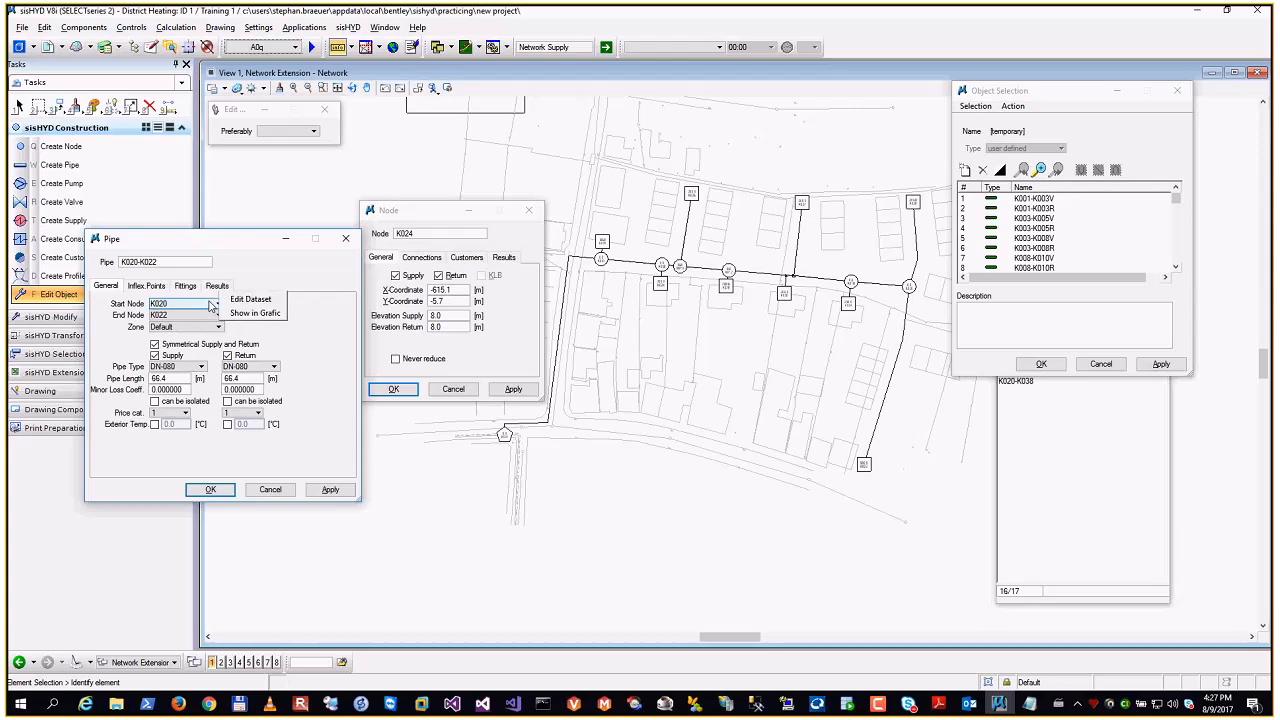
left_click(262, 303)
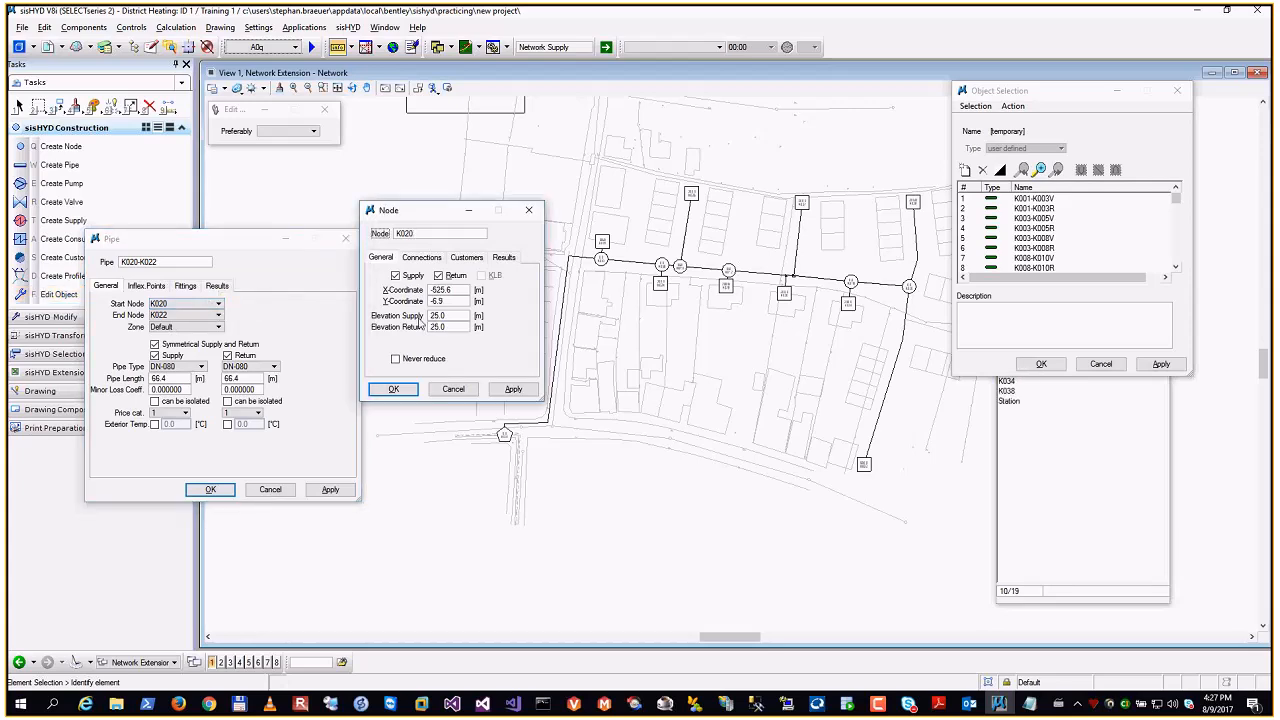
left_click(193, 316)
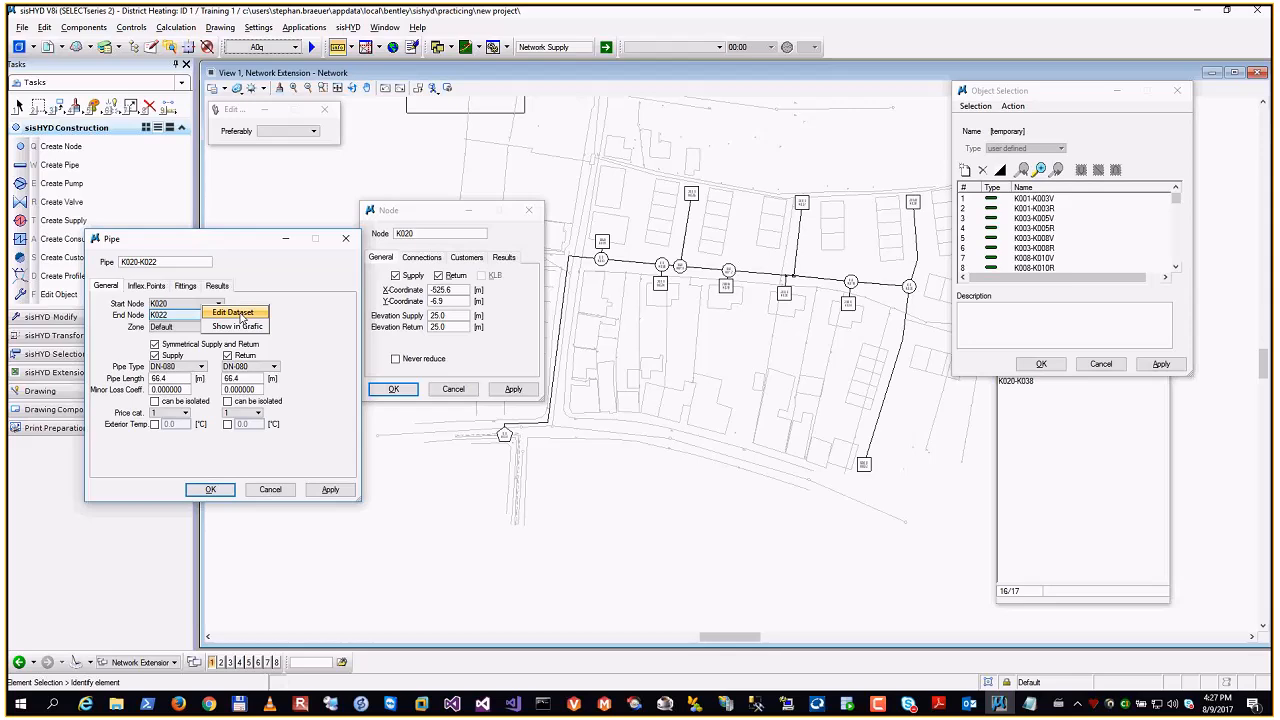
left_click(240, 316)
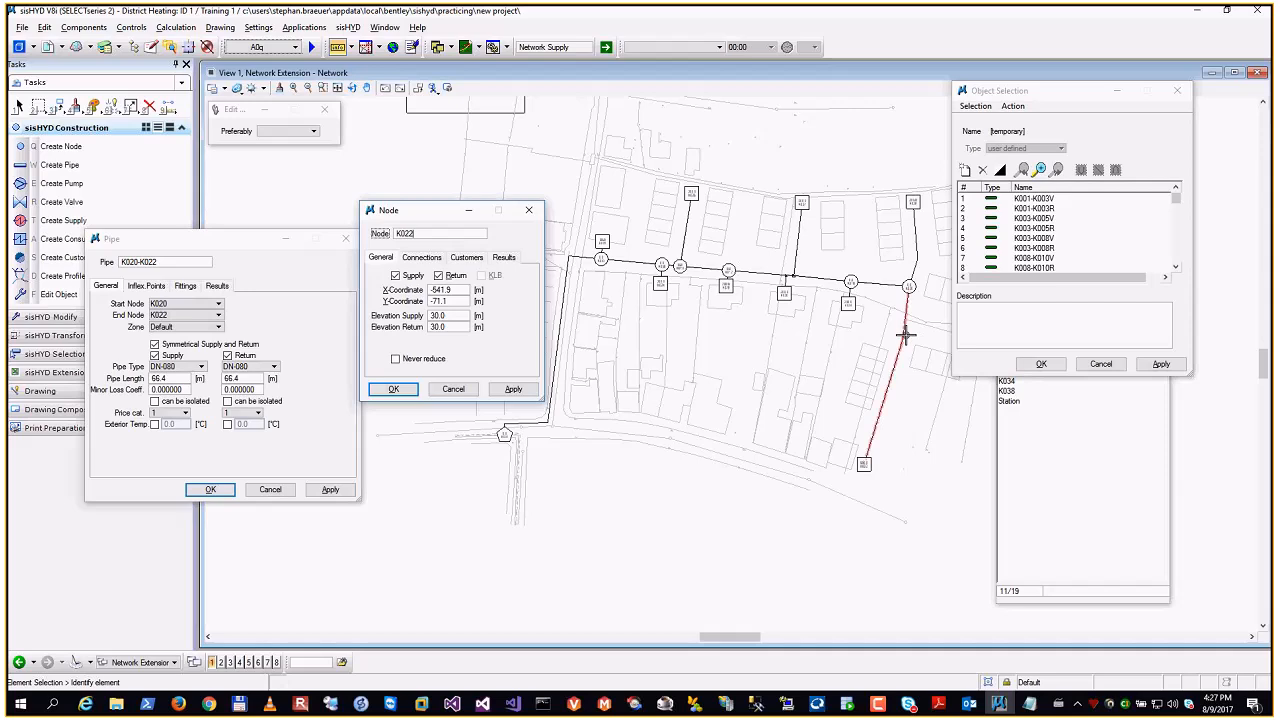
Step: Show the inflexion points of pipe K020-K022 and linearly interpolate the inflexion point elevations of the object selection
mouse_move(903, 336)
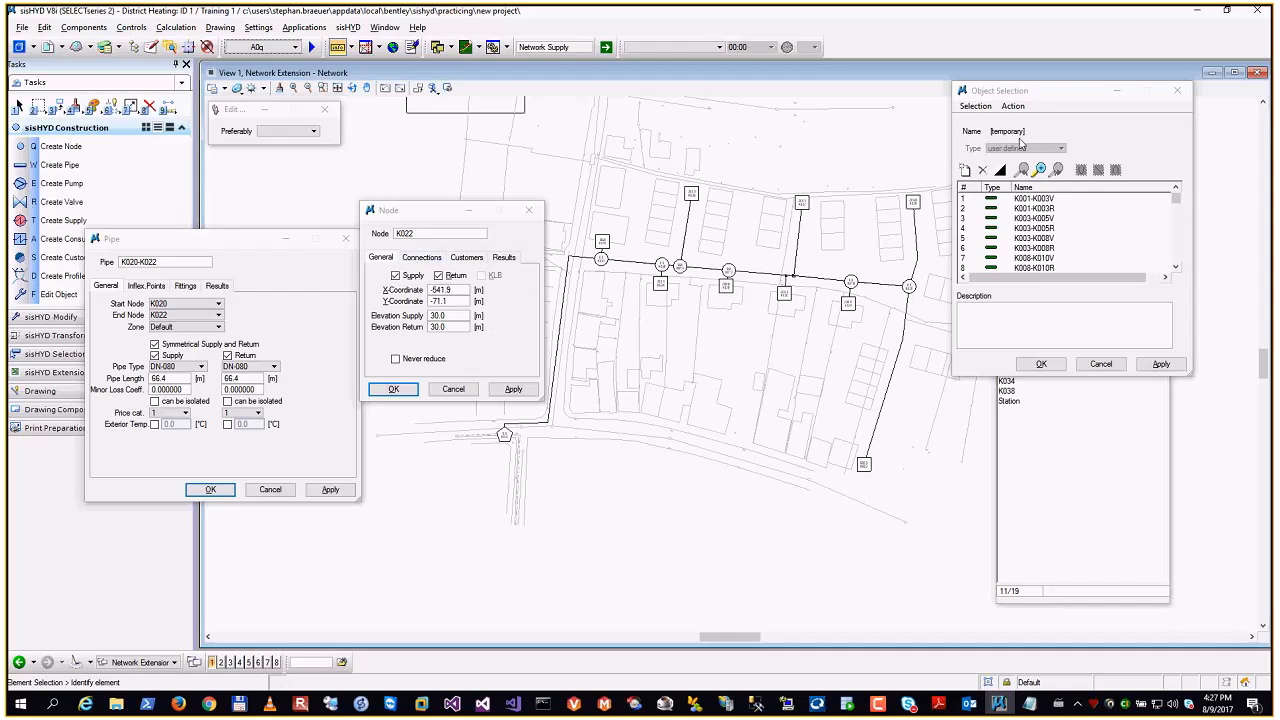
left_click(1013, 106)
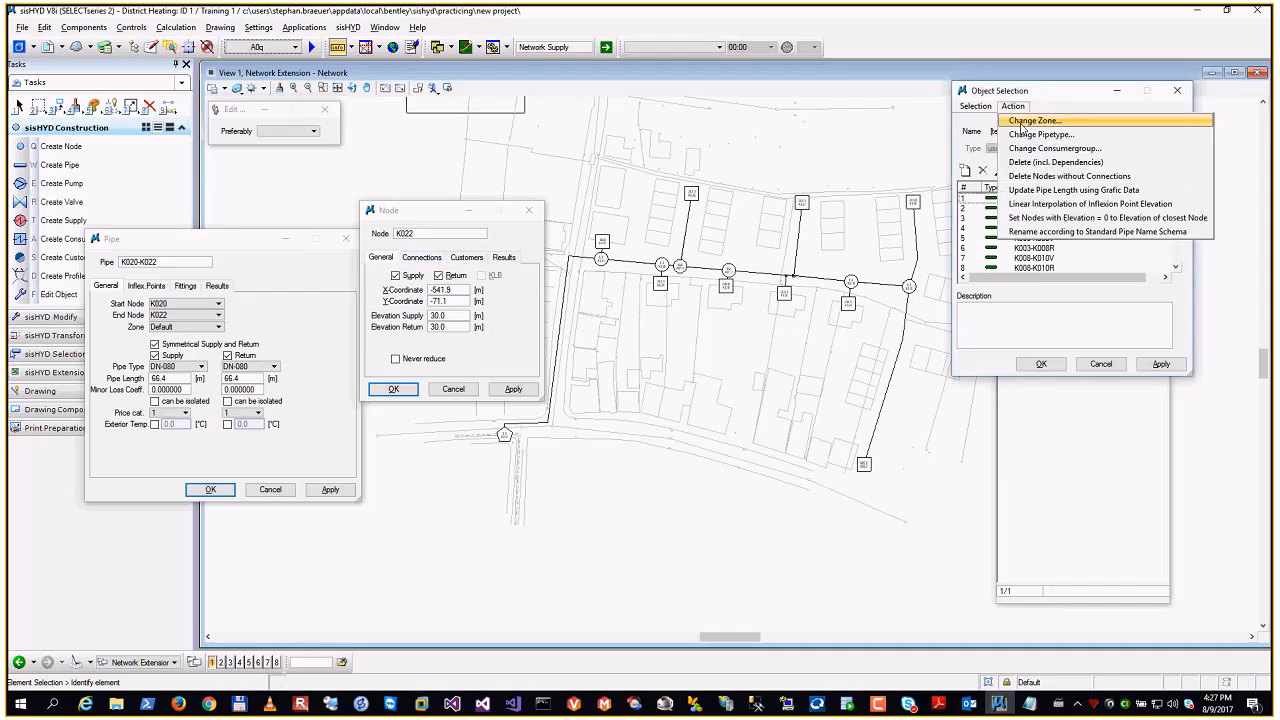
left_click(1080, 205)
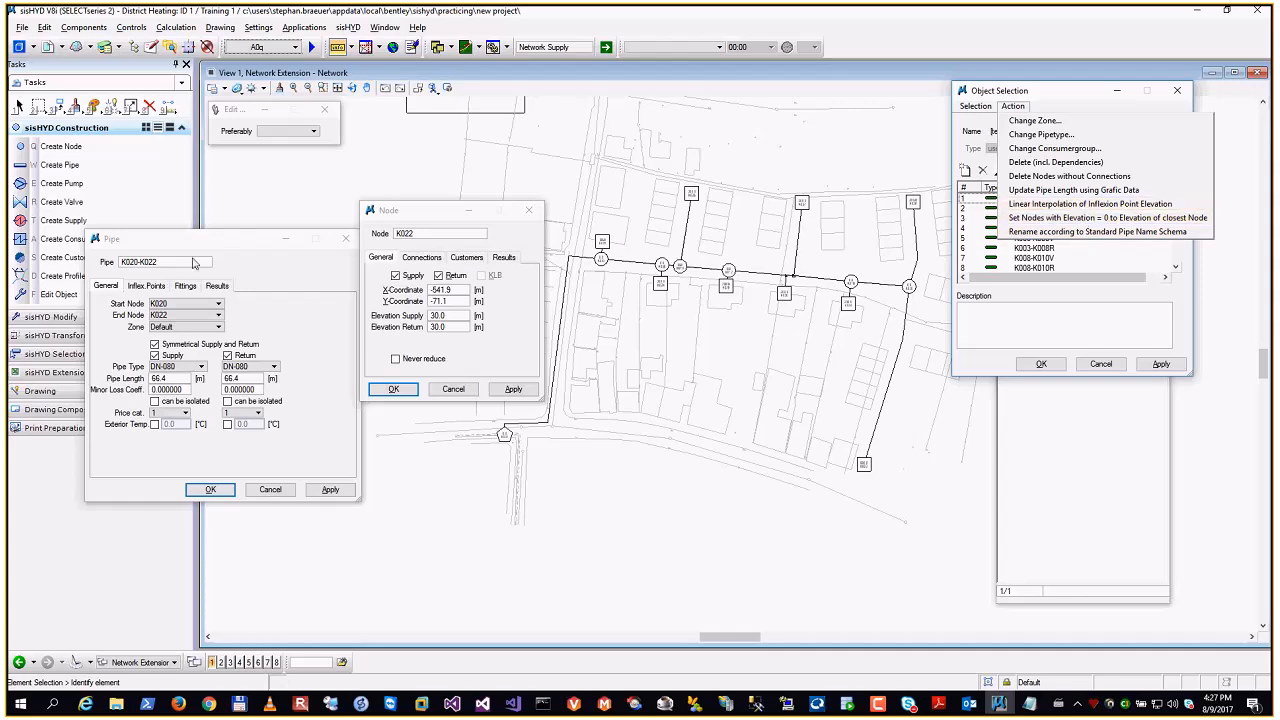
left_click(147, 287)
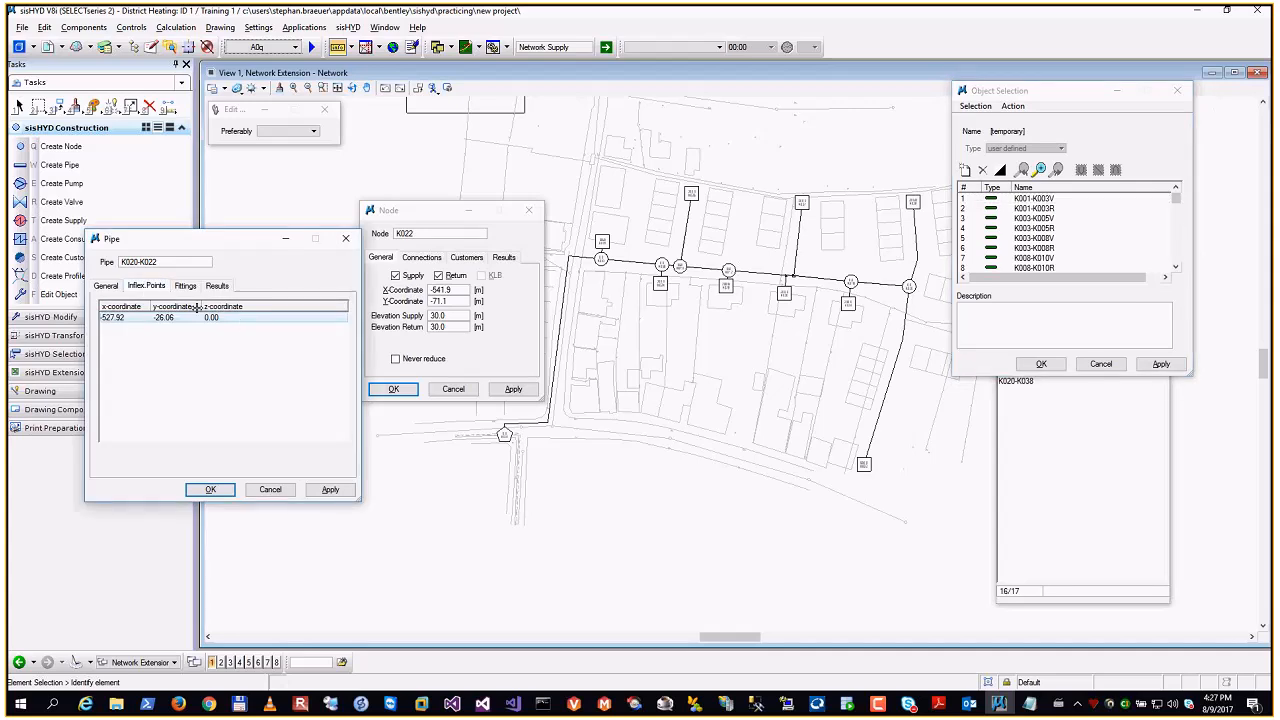
left_click(1013, 106)
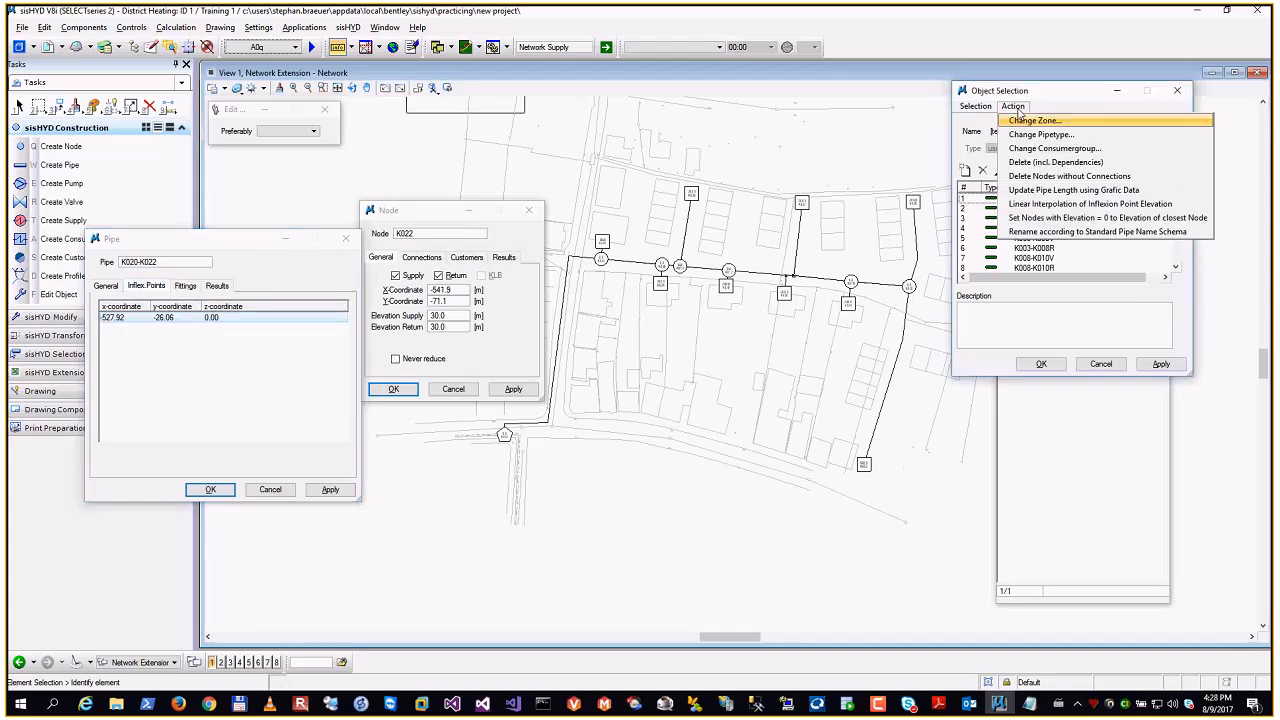
left_click(1055, 204)
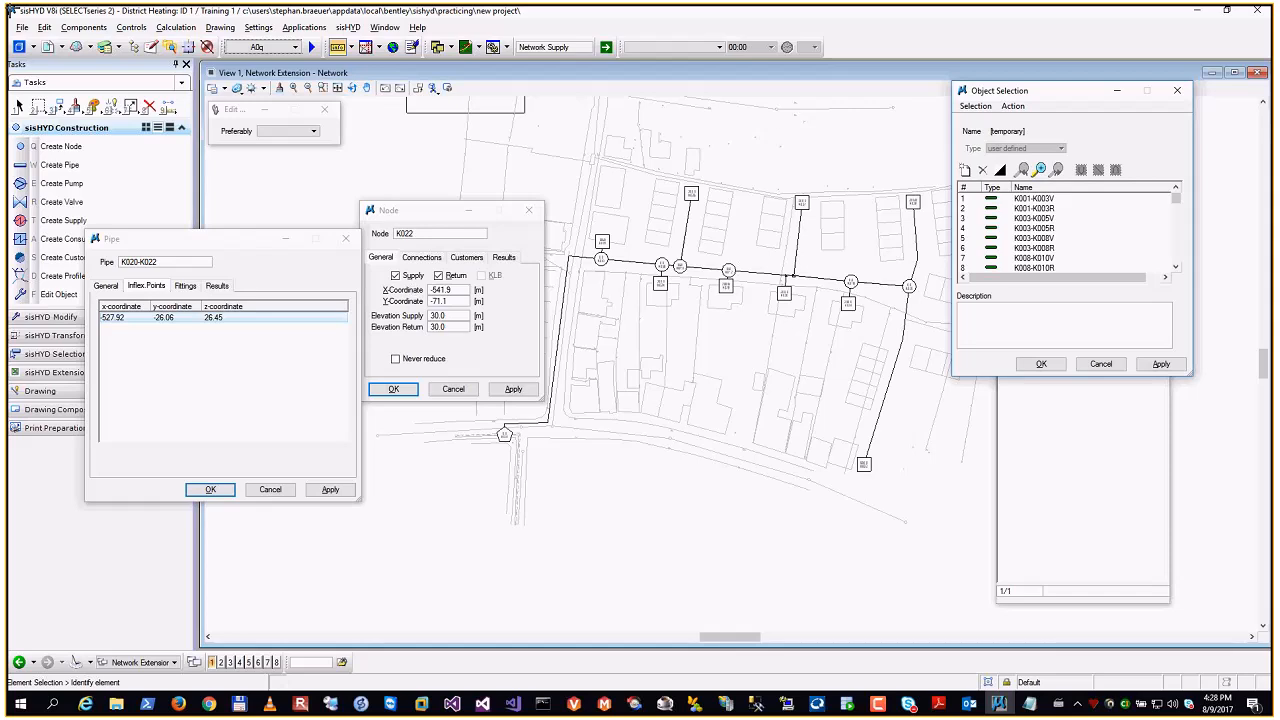
Step: Validate the pipe lengths, listing only pipes above a minimum difference of 0.50 m, and examine the length comparison log
left_click(82, 28)
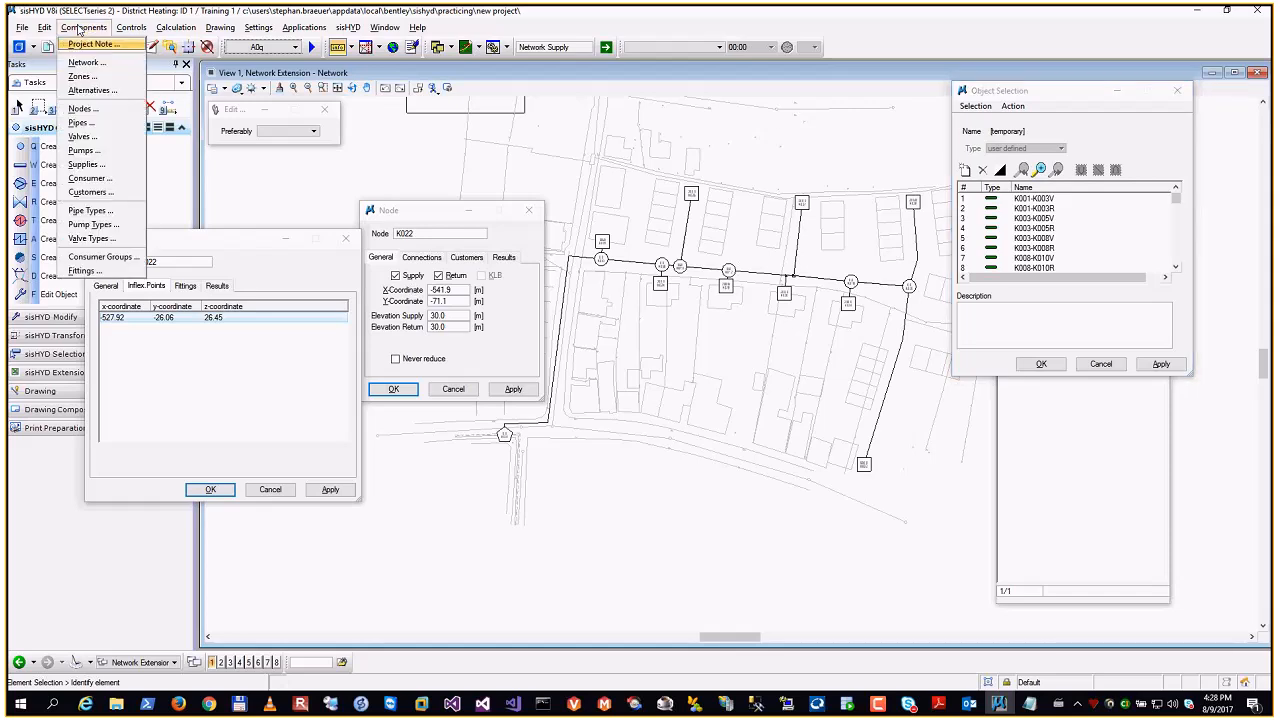
mouse_move(44, 30)
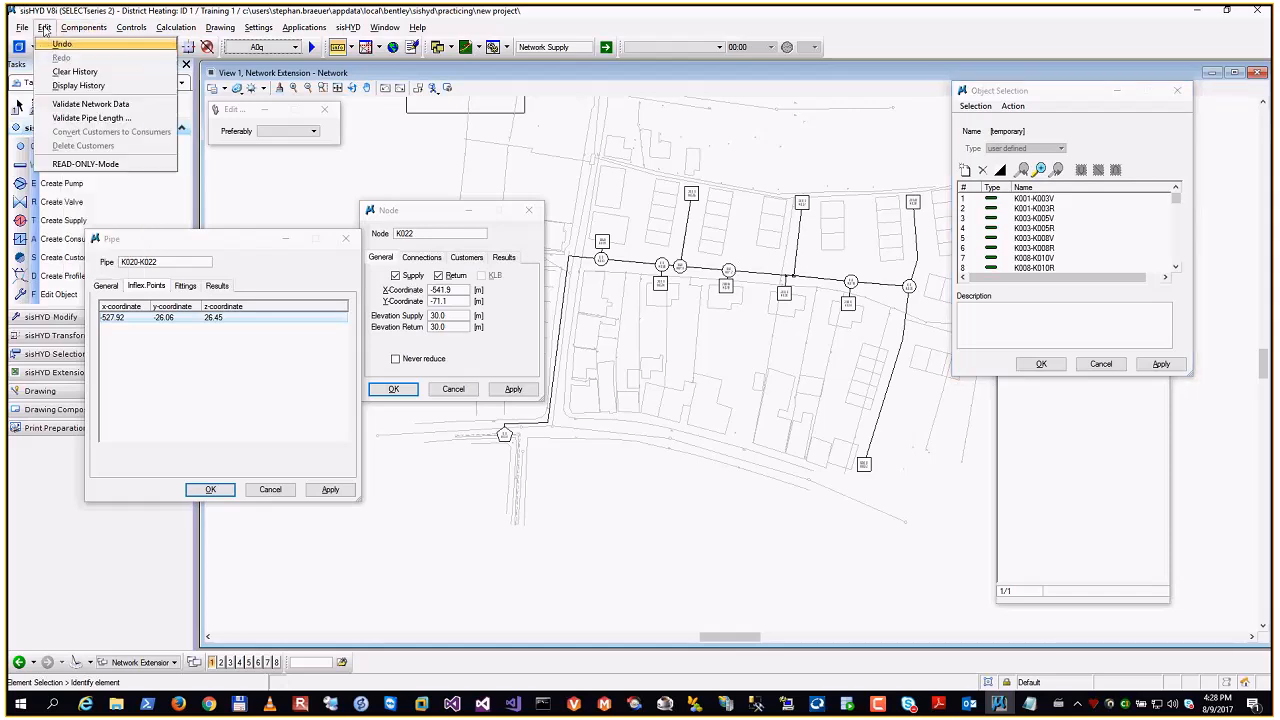
left_click(93, 119)
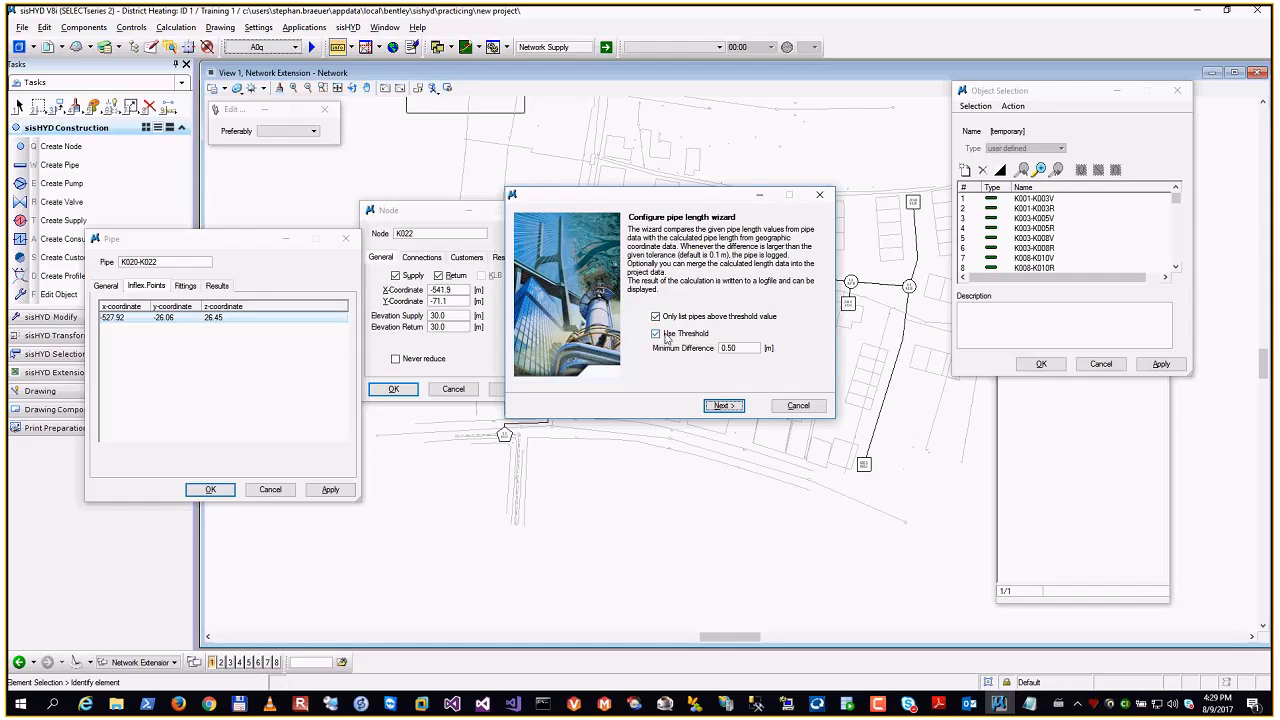
left_click(726, 406)
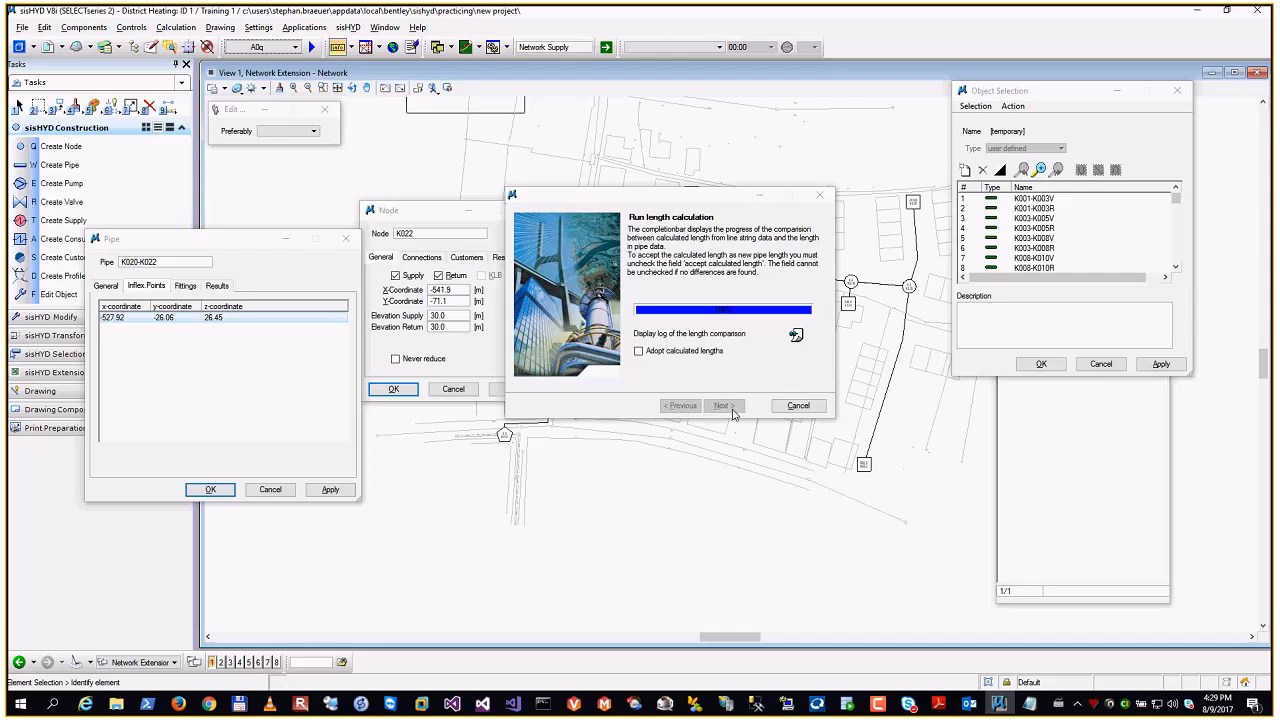
left_click_drag(953, 207, 911, 134)
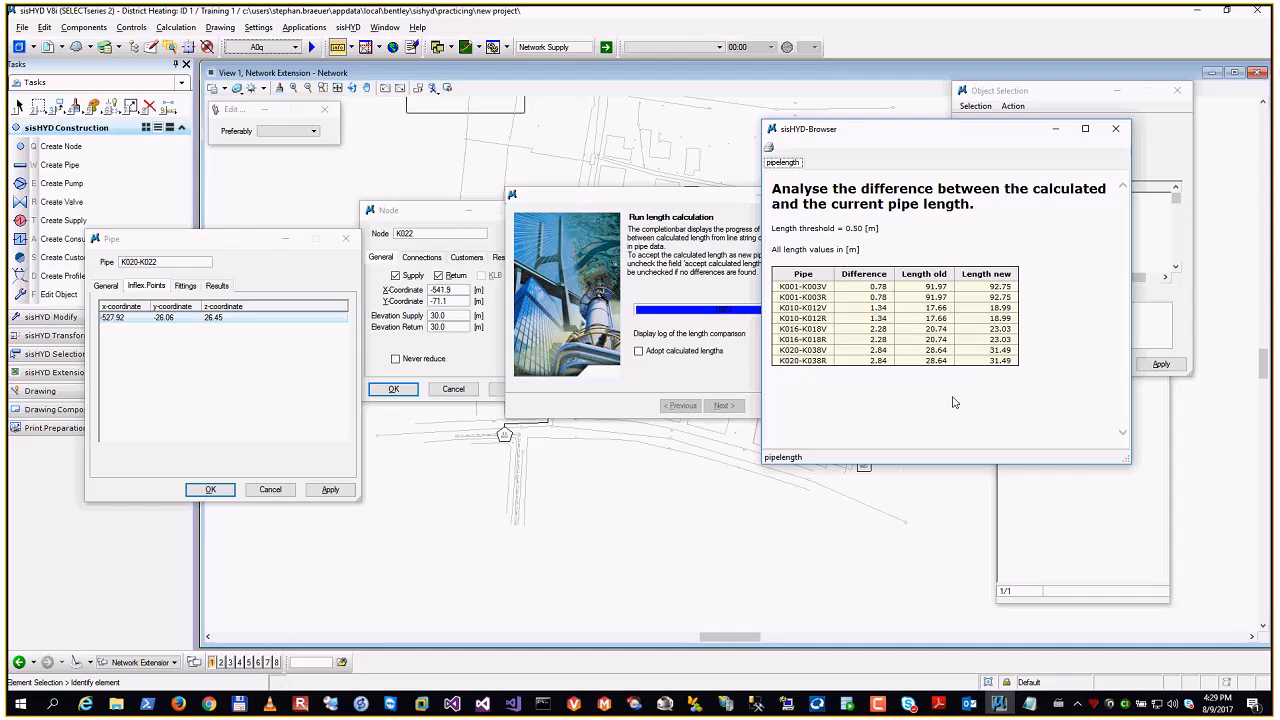
left_click(1116, 128)
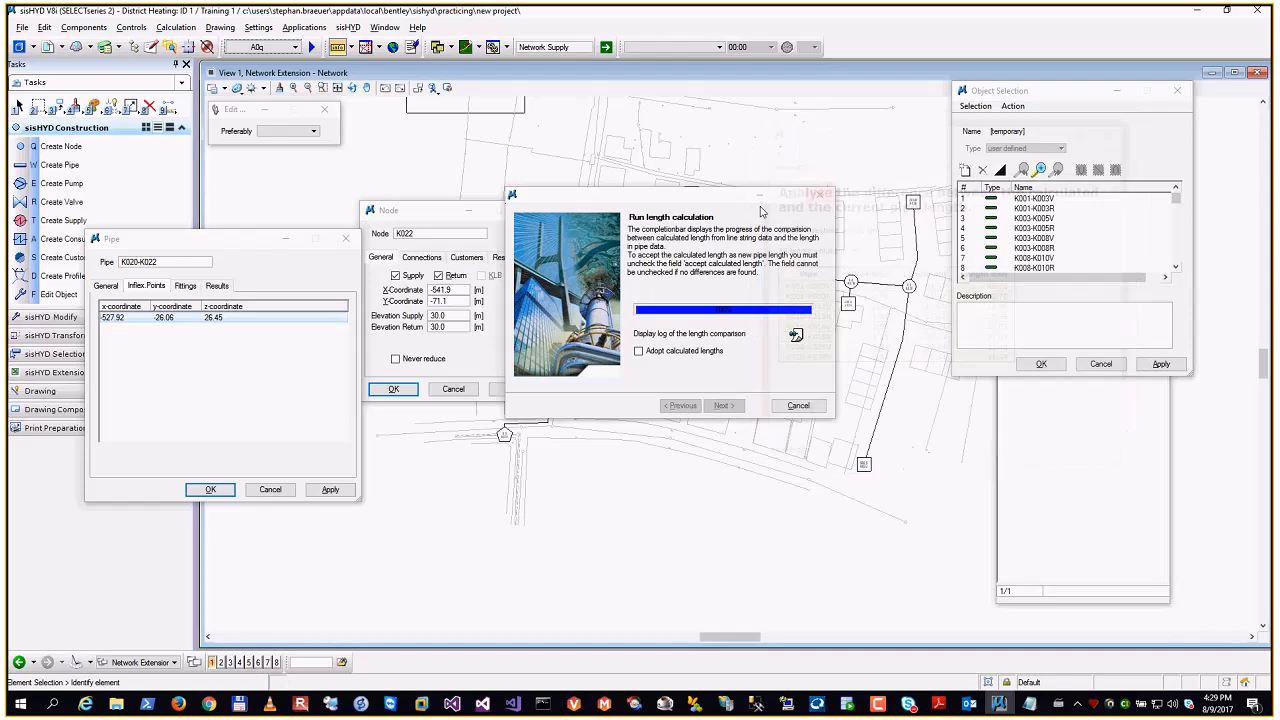
Step: Update the selected pipes' lengths using graphic data while showing pipe K020-K022's general data, and cancel the pipe length wizard
left_click(1013, 106)
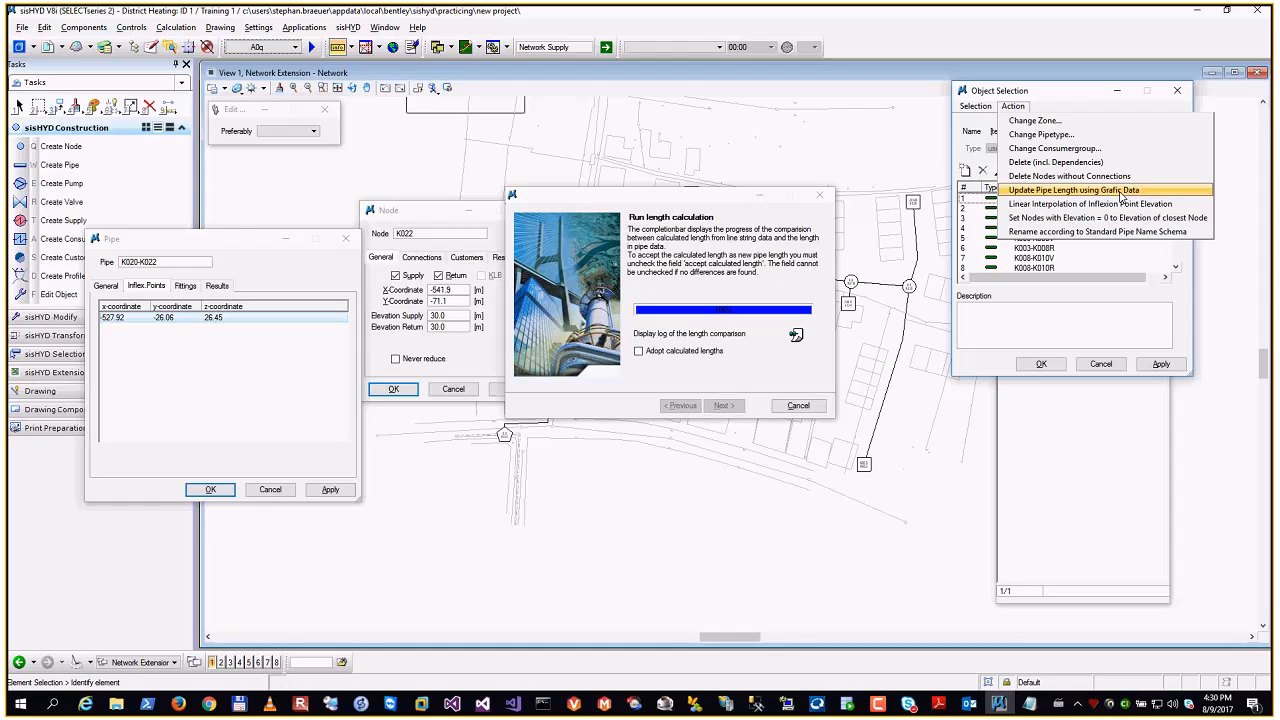
left_click(1066, 95)
left_click_drag(1066, 95, 970, 75)
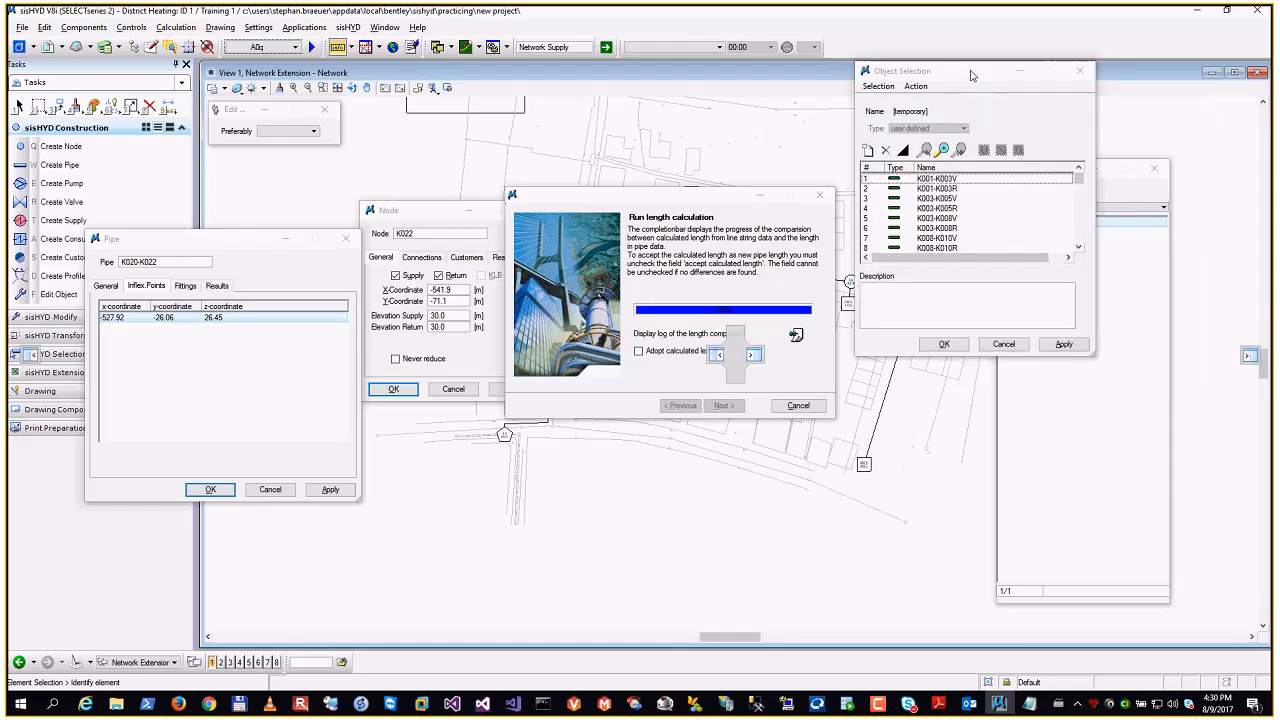
double_click(970, 75)
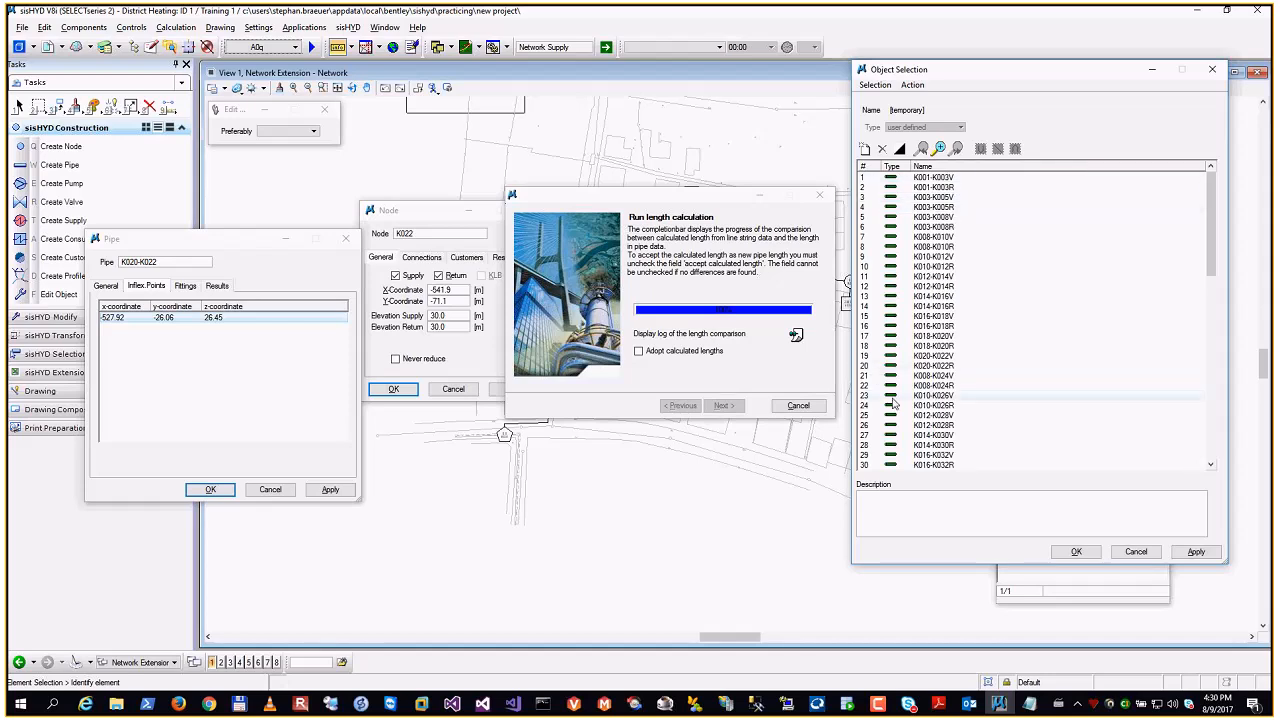
left_click(912, 85)
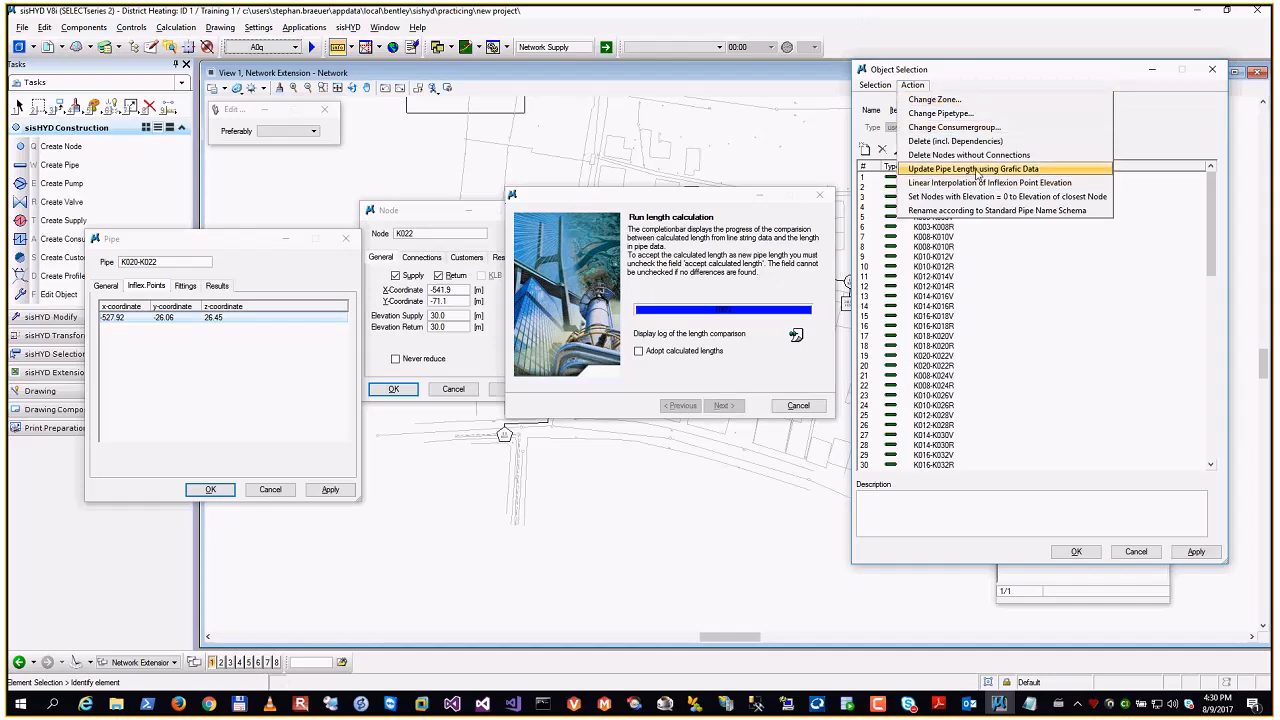
left_click(106, 286)
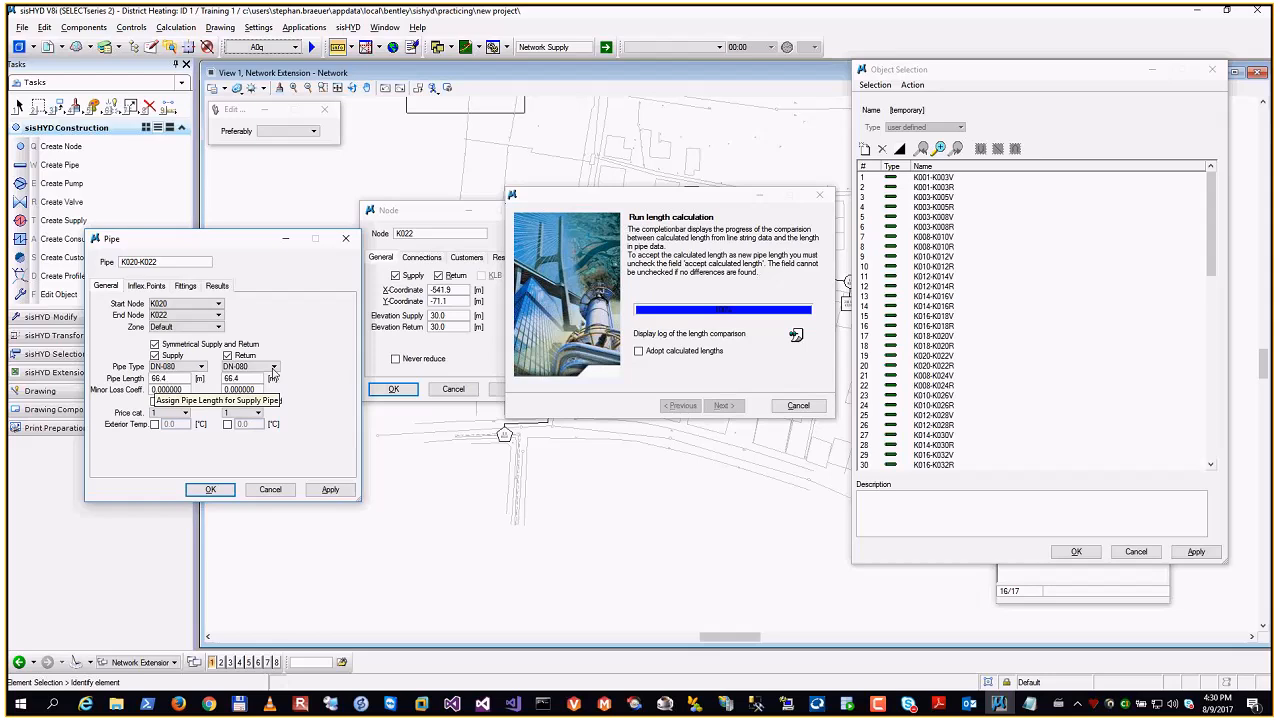
left_click(912, 86)
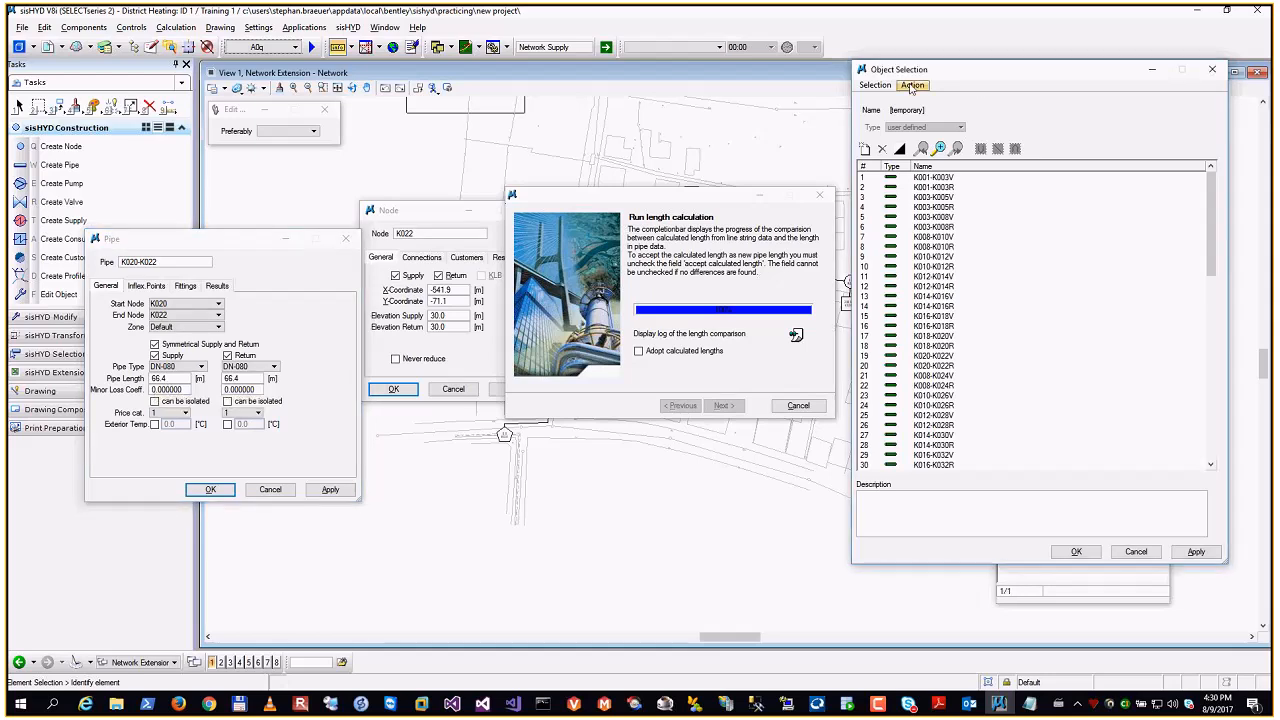
left_click(912, 88)
left_click(963, 175)
left_click(797, 406)
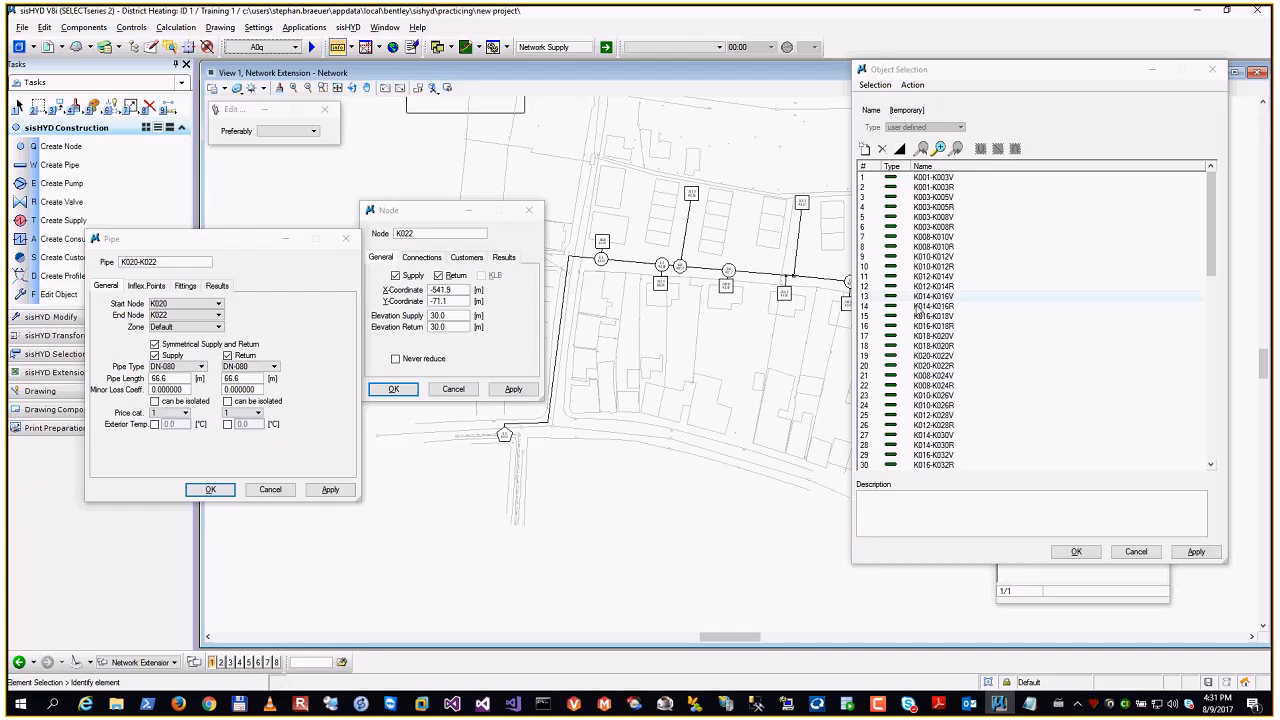
Step: Undo the last pipe length update
left_click(912, 85)
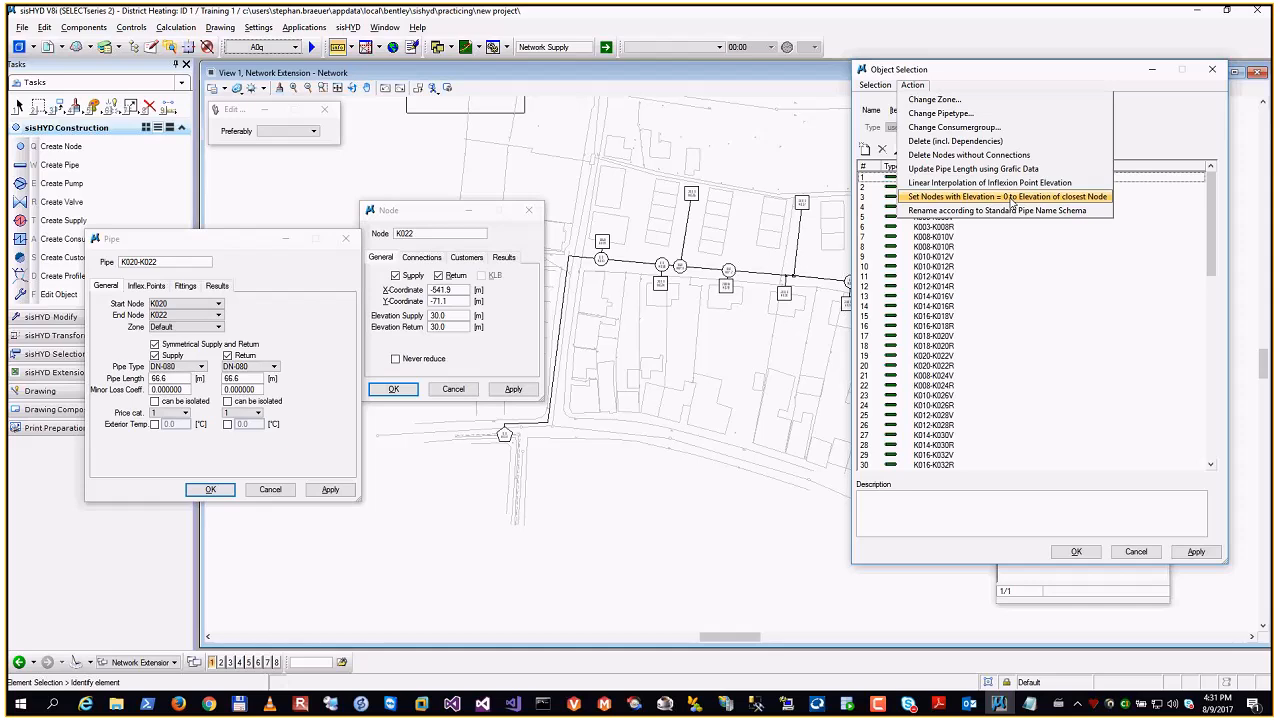
left_click(1005, 77)
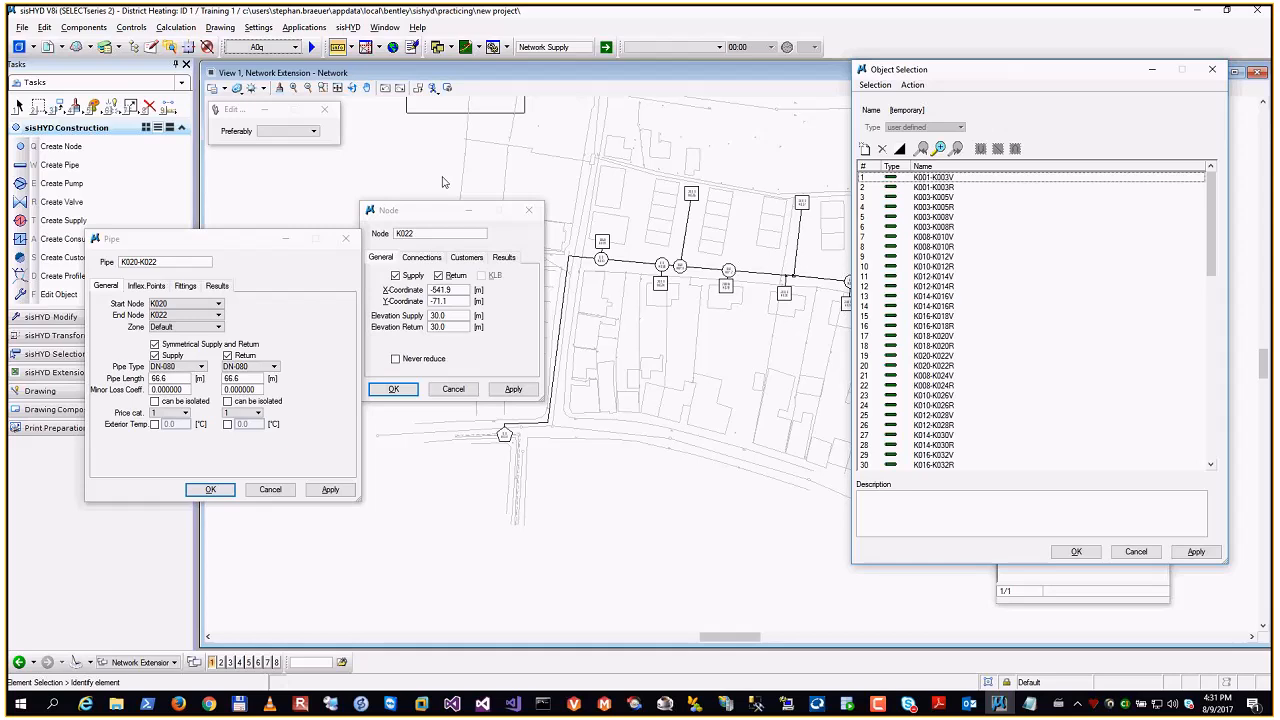
left_click_drag(407, 213, 679, 443)
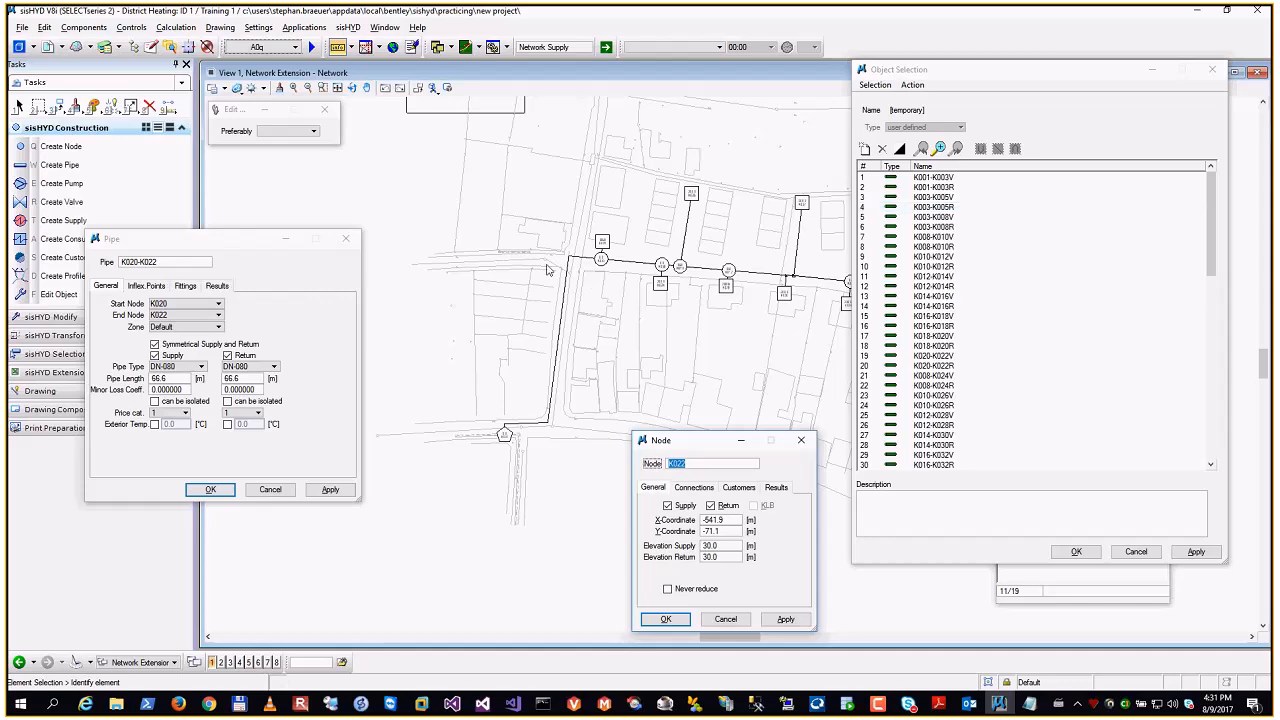
left_click(44, 27)
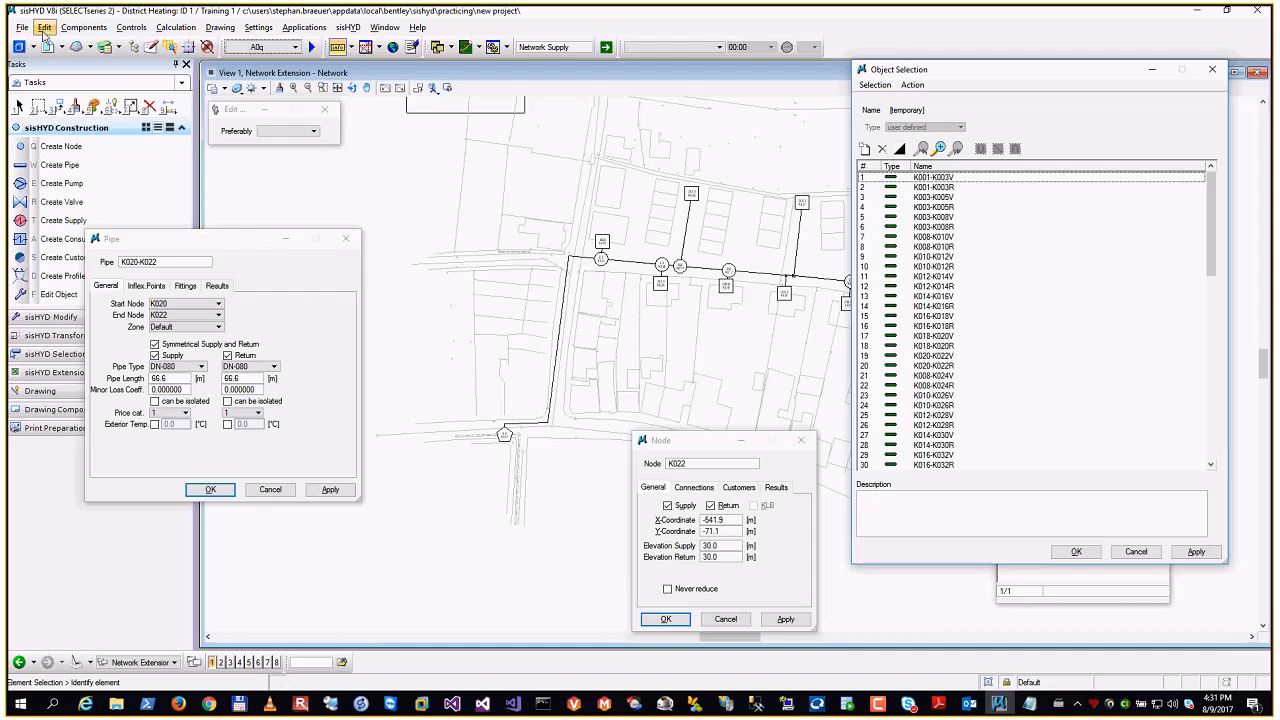
left_click(44, 27)
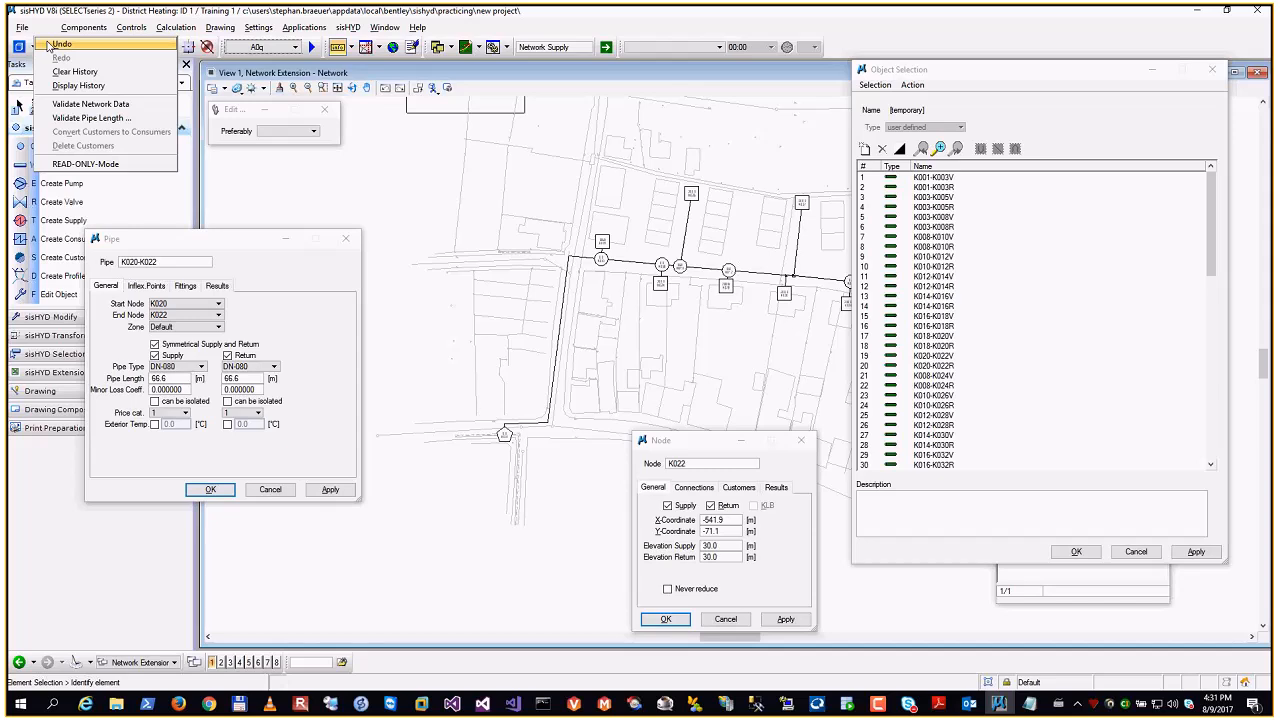
left_click(47, 45)
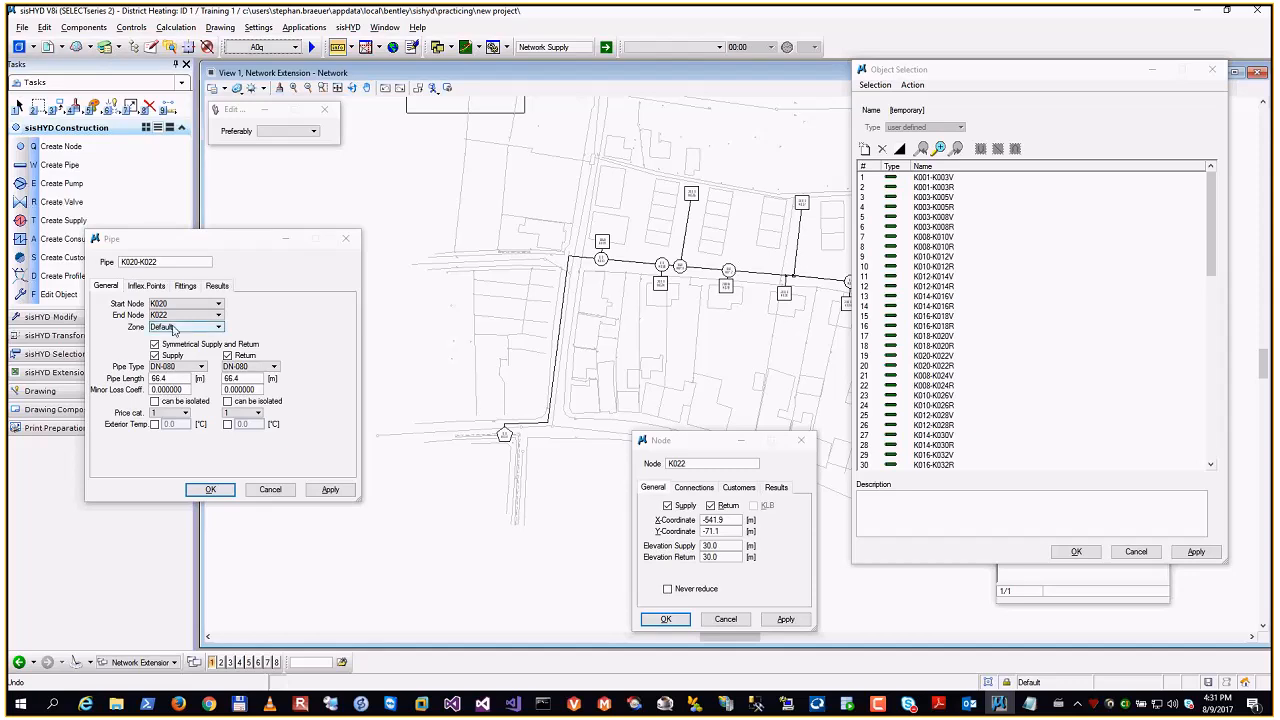
Step: Place a block fence in Inside mode around the network from the station to node K018, leaving node K020 outside
left_click_drag(922, 76, 1067, 269)
scroll(910, 347, "up", 5)
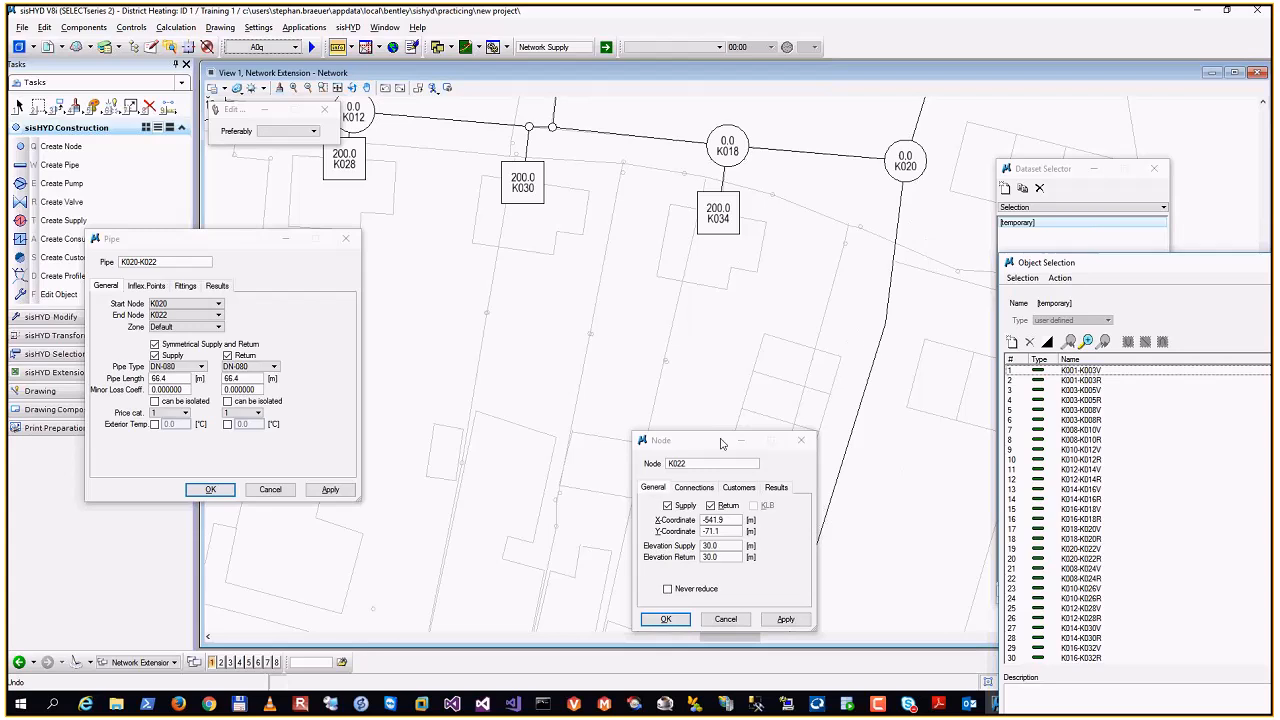
left_click_drag(723, 443, 532, 386)
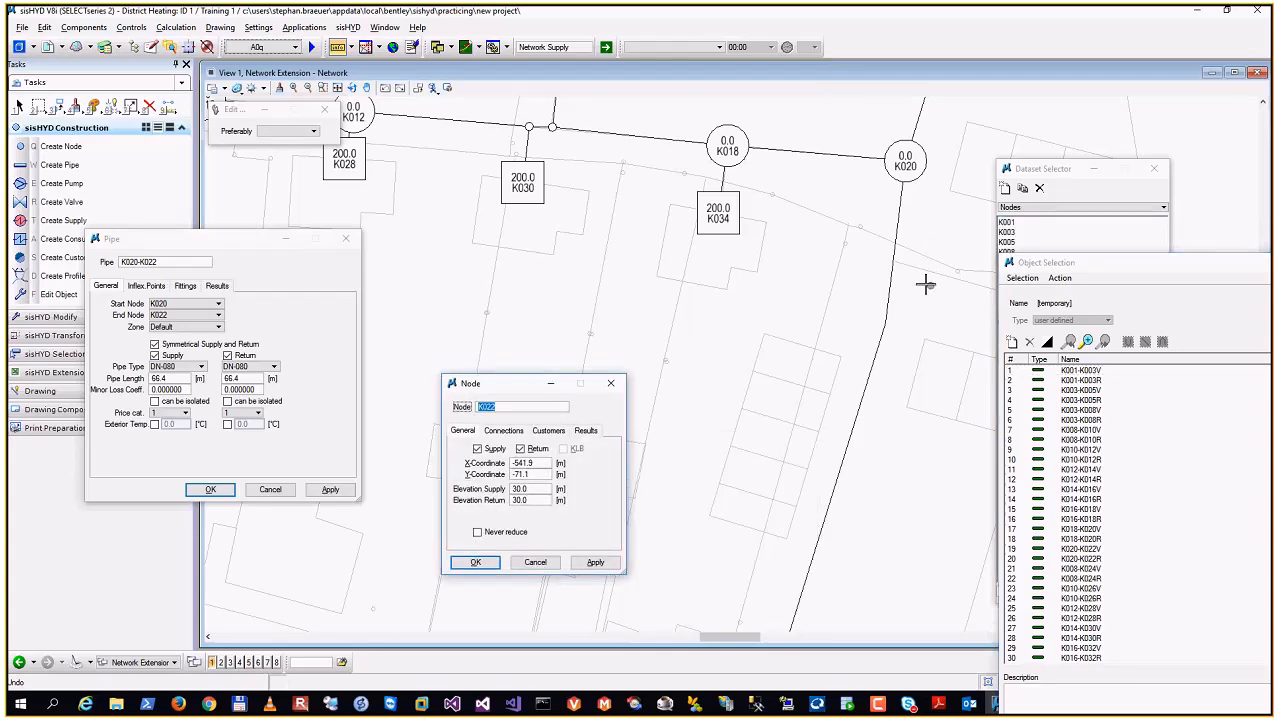
scroll(926, 289, "down", 5)
left_click(890, 385)
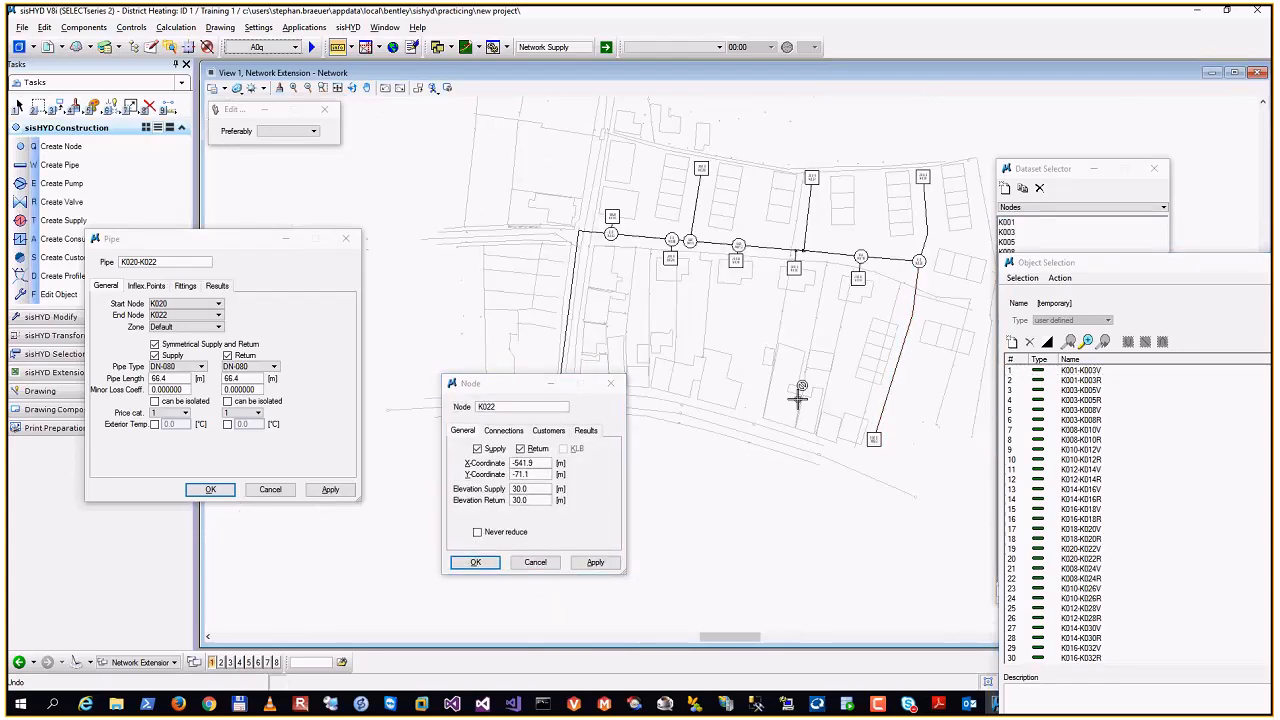
left_click_drag(505, 384, 673, 445)
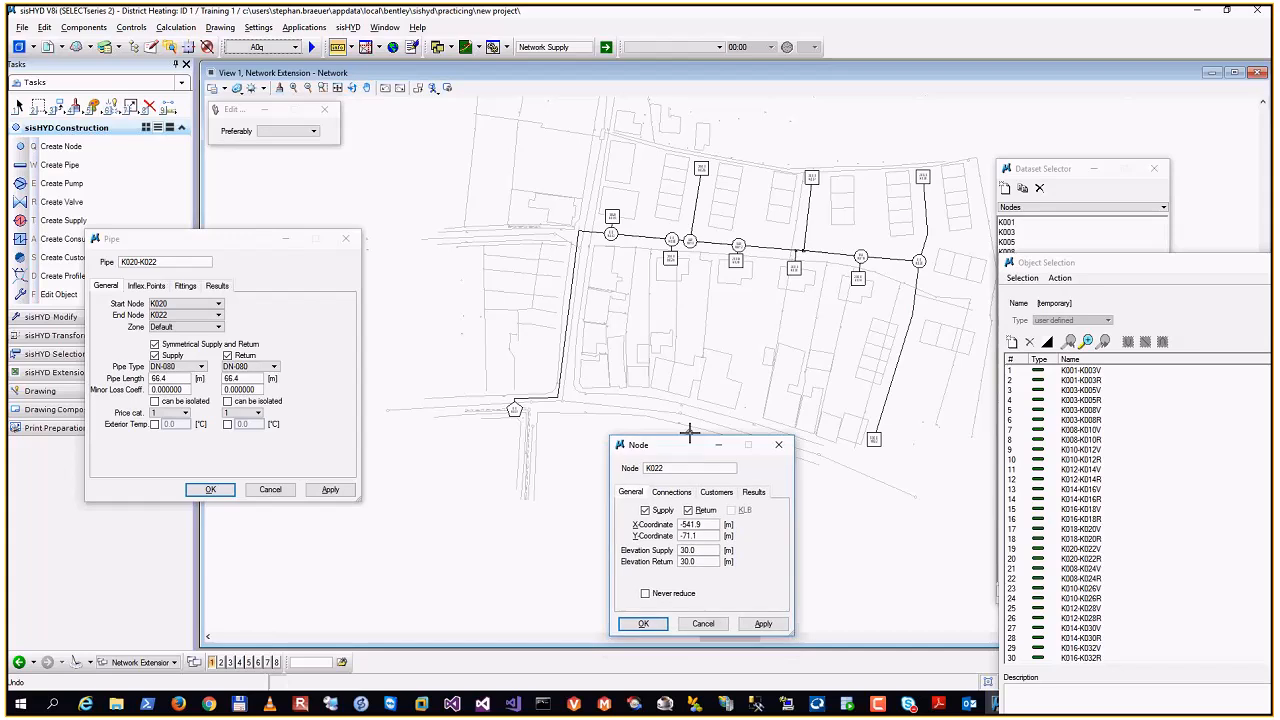
left_click(38, 106)
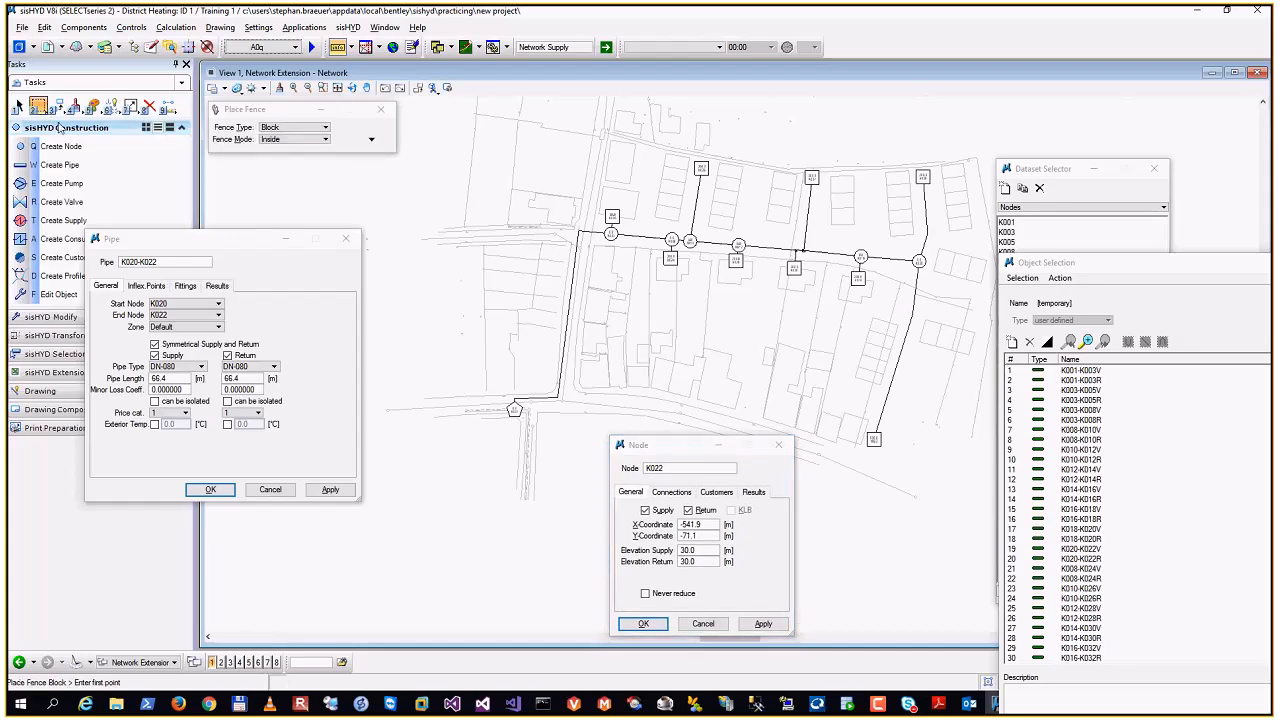
left_click(452, 112)
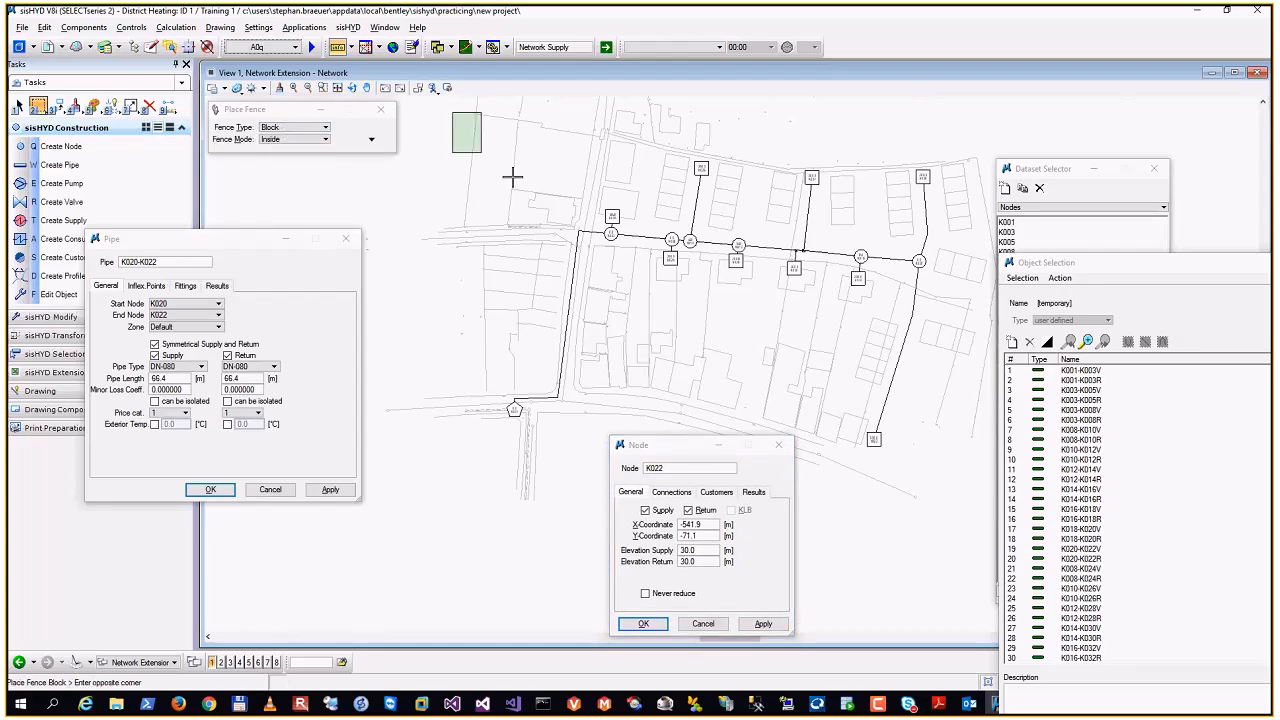
left_click(870, 425)
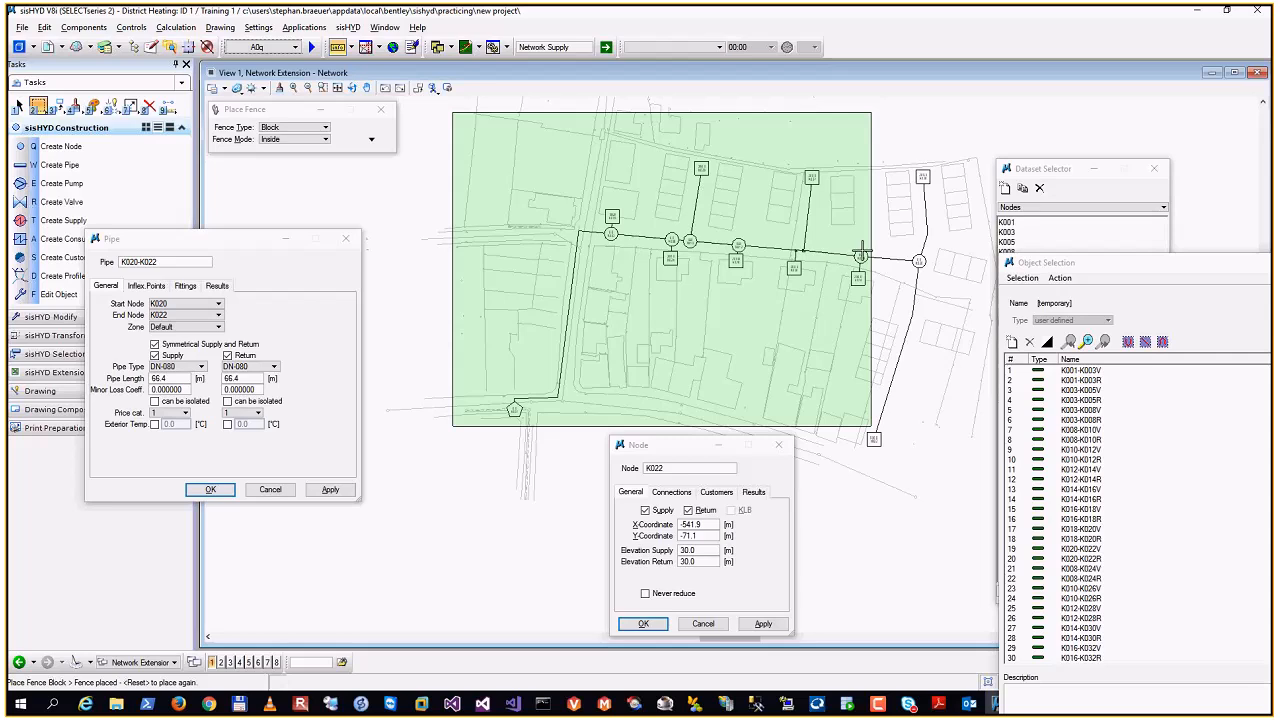
Step: Restrict the temporary object selection to the fenced objects with Select Intersection and check the object list
left_click_drag(1104, 265, 1028, 202)
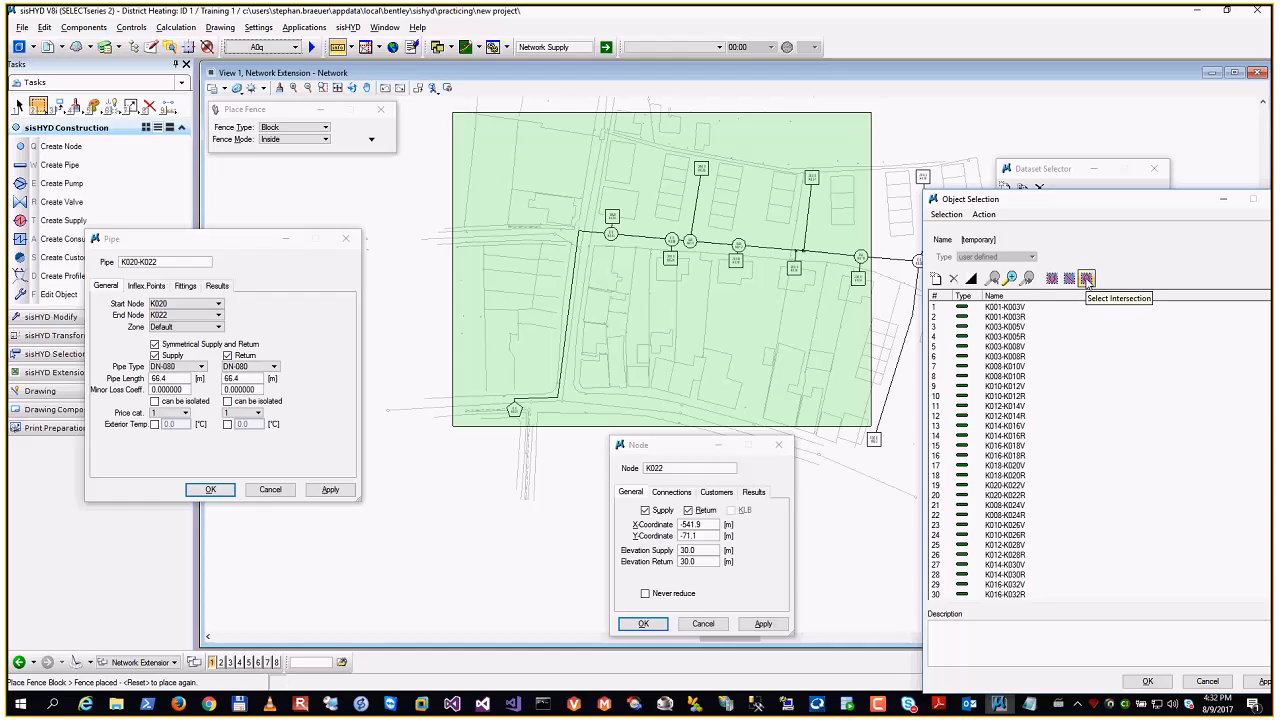
left_click_drag(1162, 197, 1082, 128)
left_click_drag(1203, 270, 1216, 527)
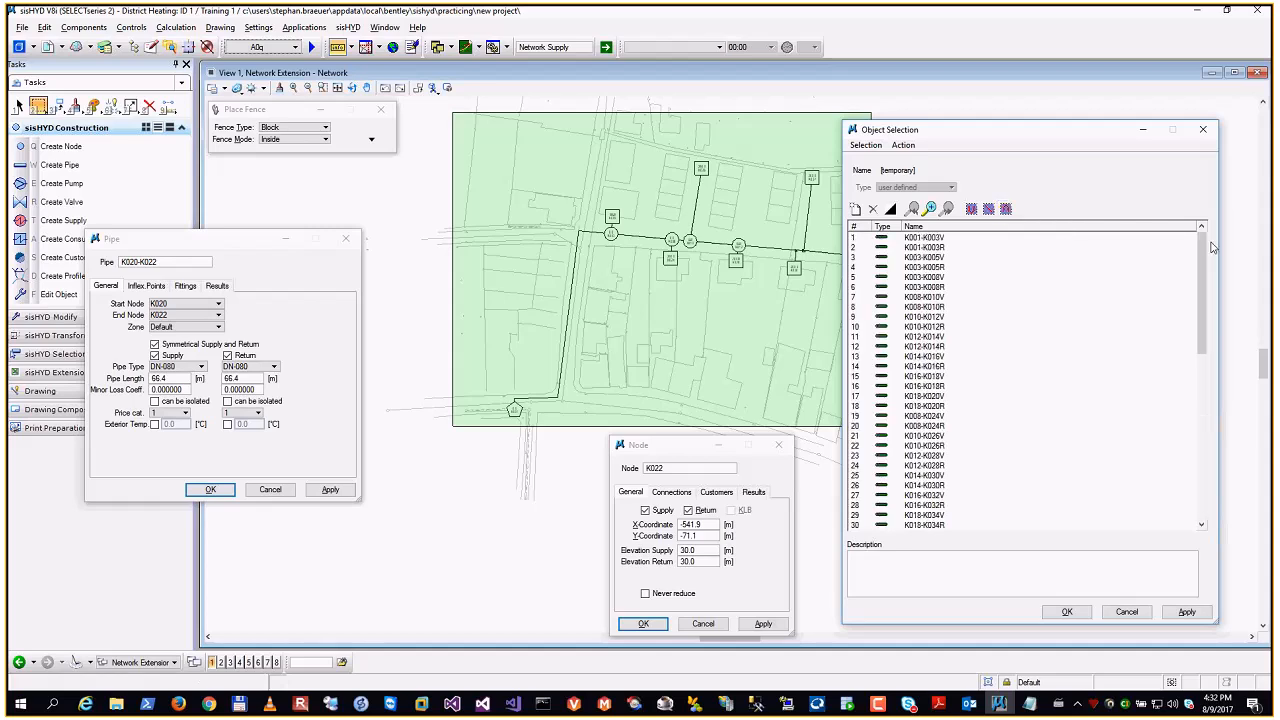
left_click(1205, 367)
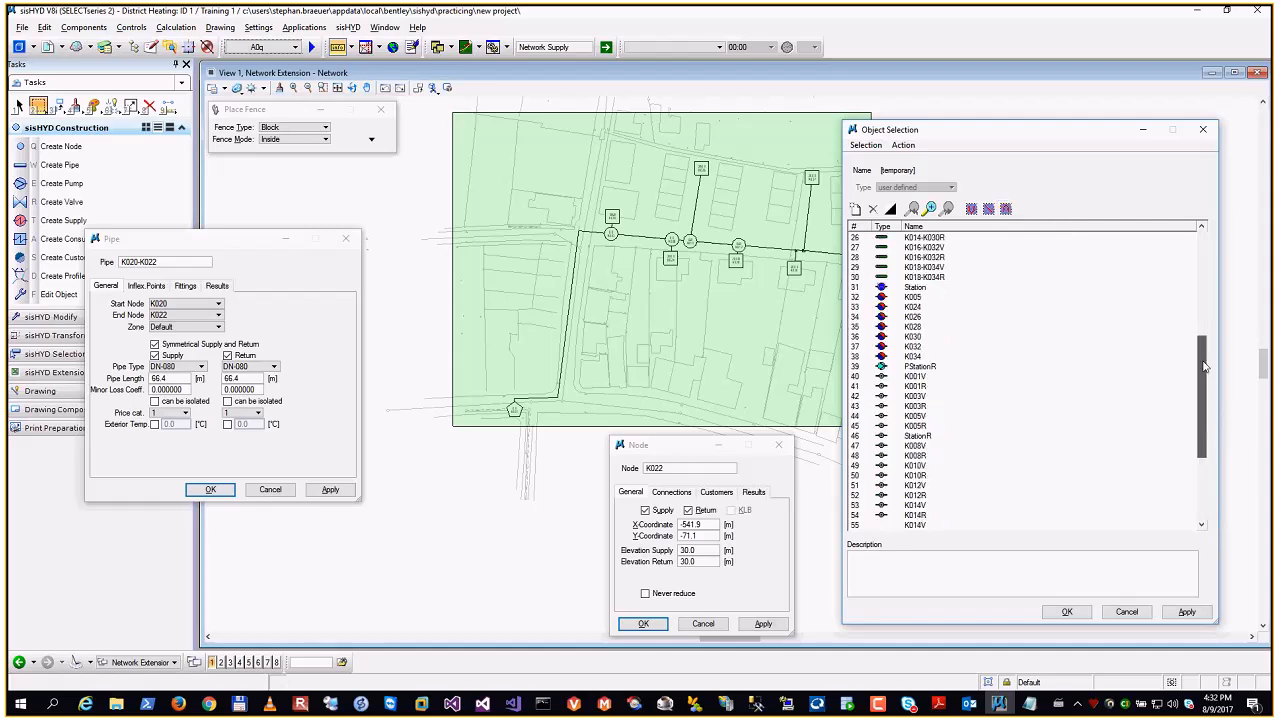
Step: Check the rest of the fence-limited object list and update its pipes' lengths using graphic data
left_click_drag(1205, 367, 1205, 430)
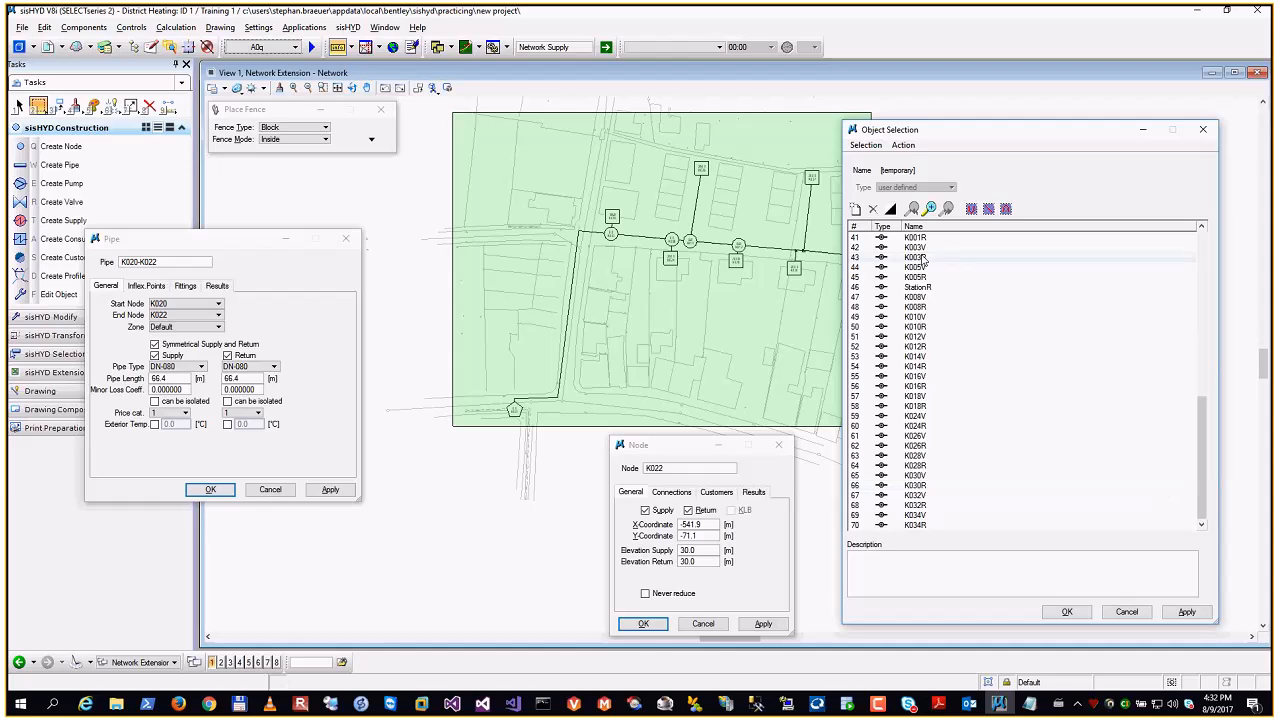
left_click_drag(928, 133, 1016, 115)
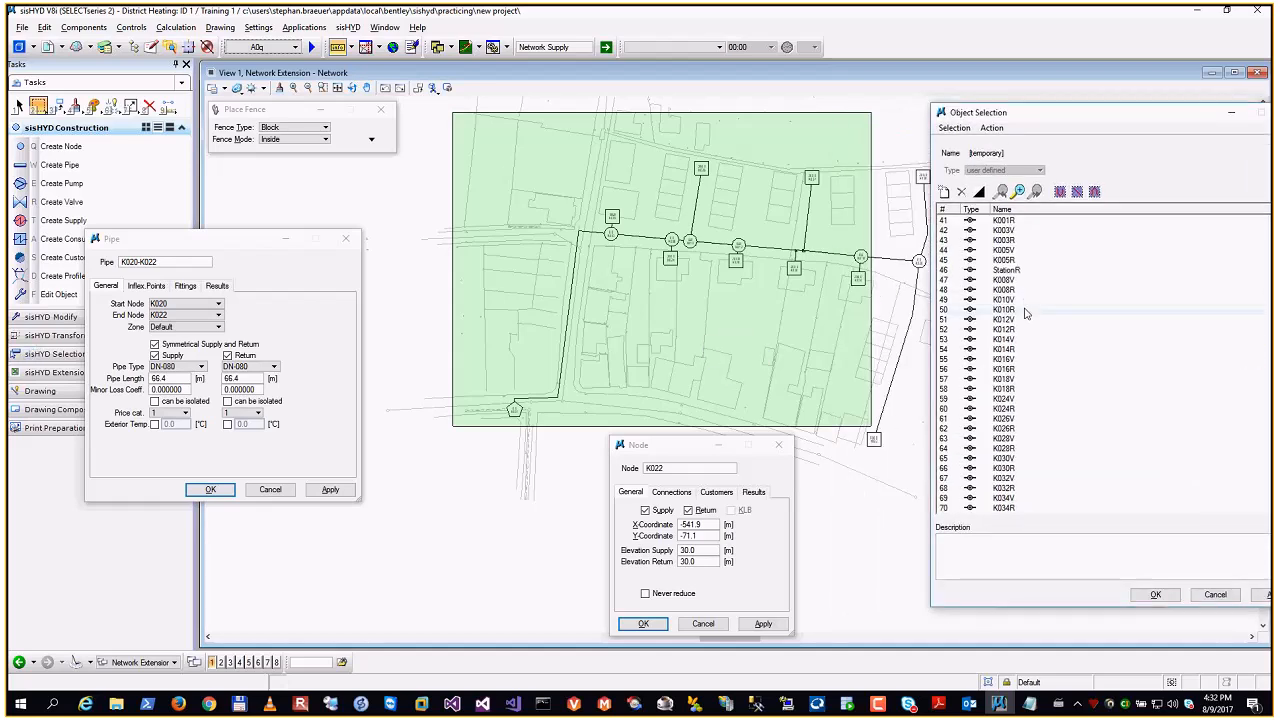
left_click(991, 128)
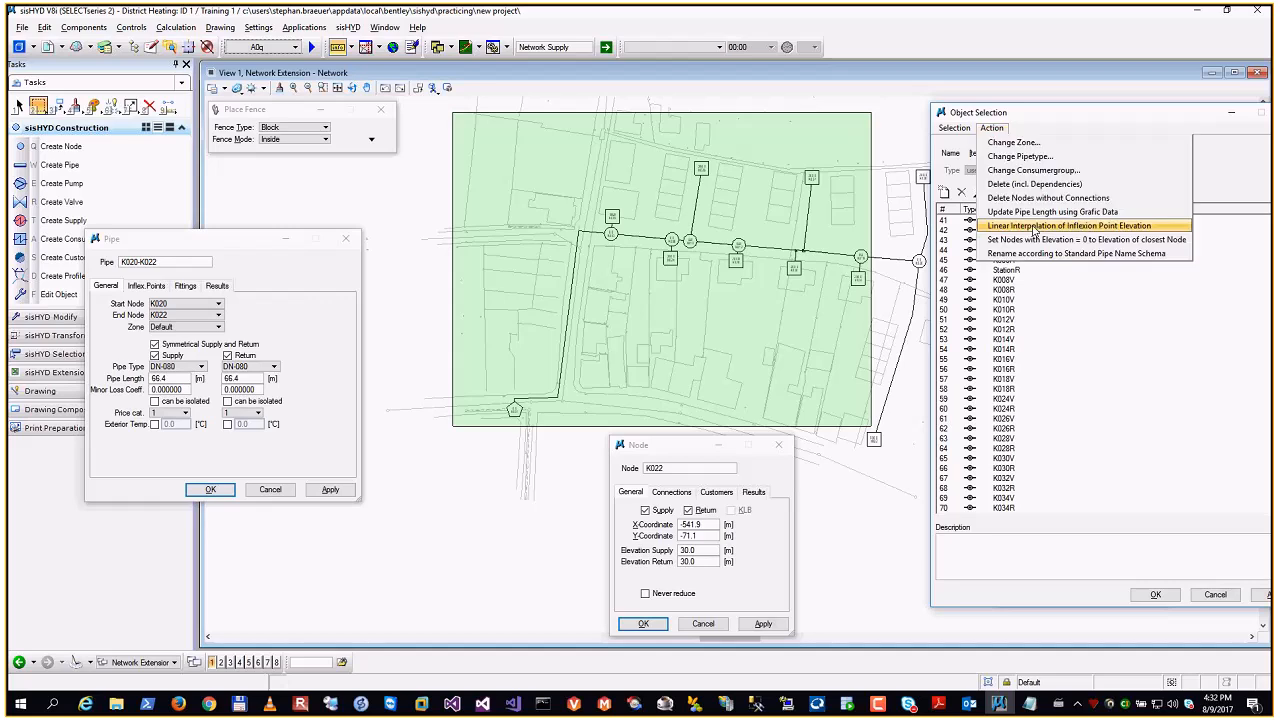
left_click(1098, 218)
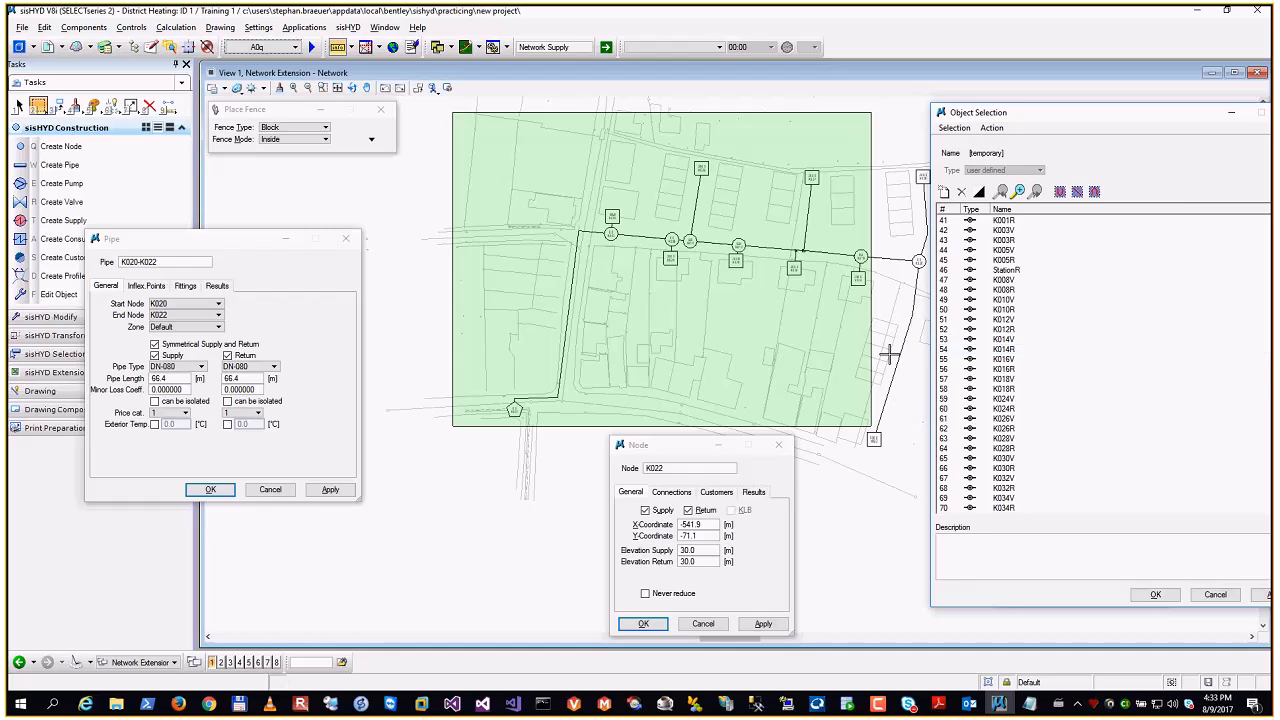
Step: Run the pipe length validation listing only pipes above the threshold, with a length threshold of 0.10 m
left_click(72, 29)
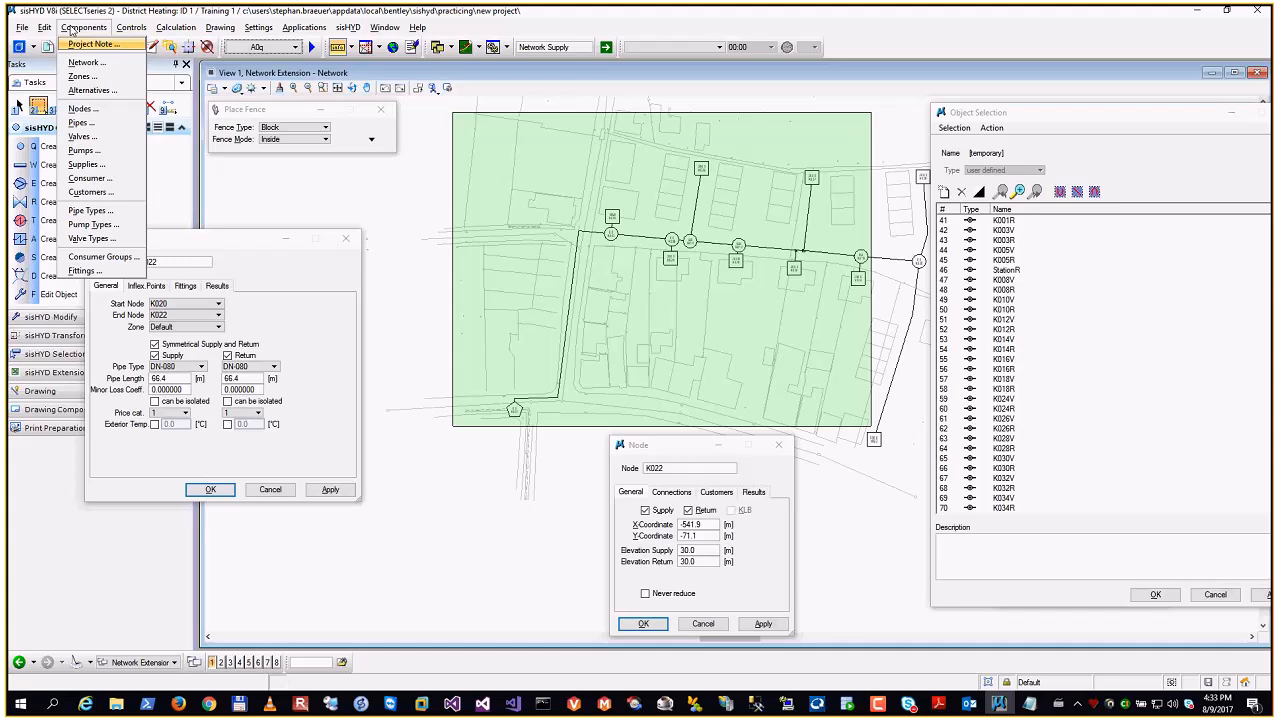
mouse_move(44, 27)
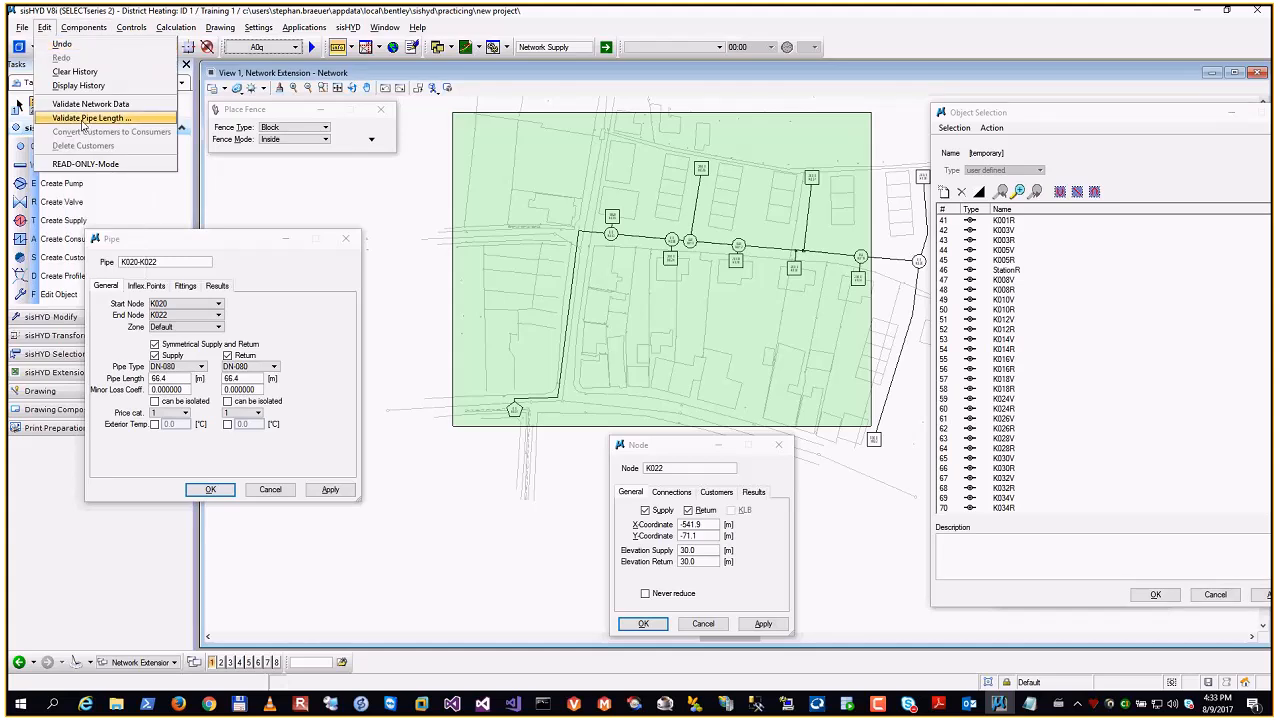
left_click(84, 120)
left_click(657, 333)
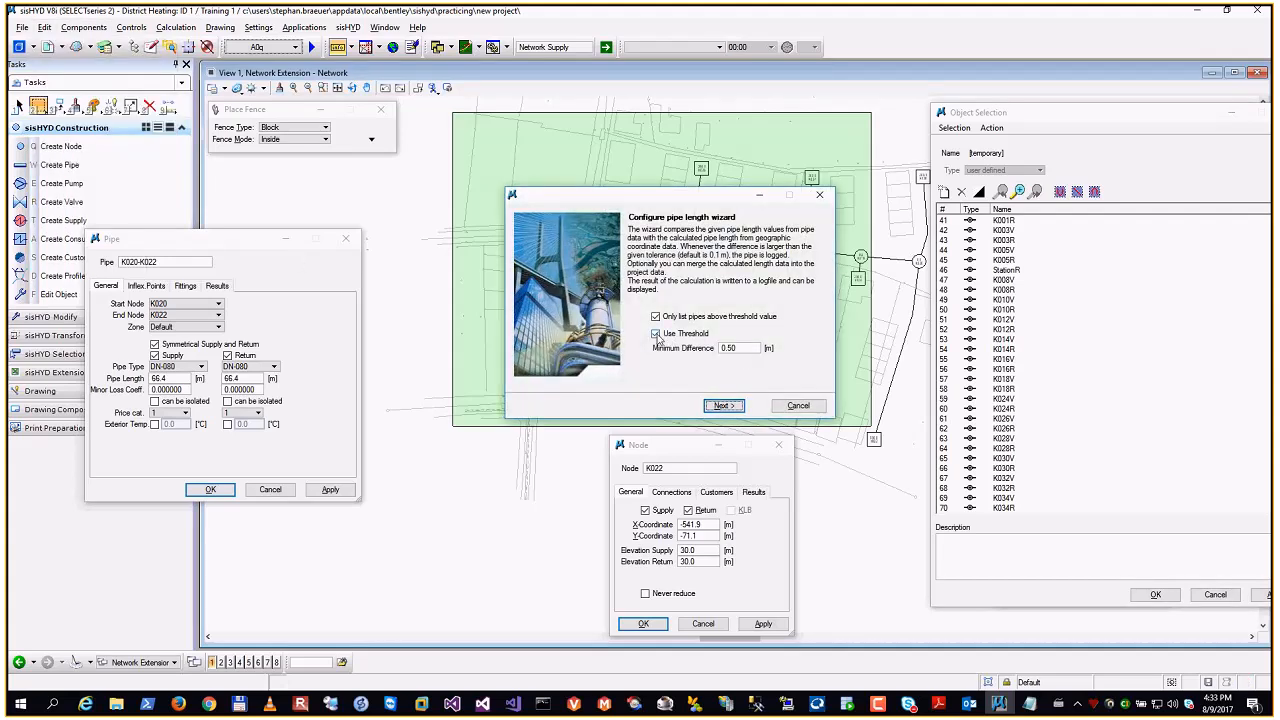
left_click(659, 320)
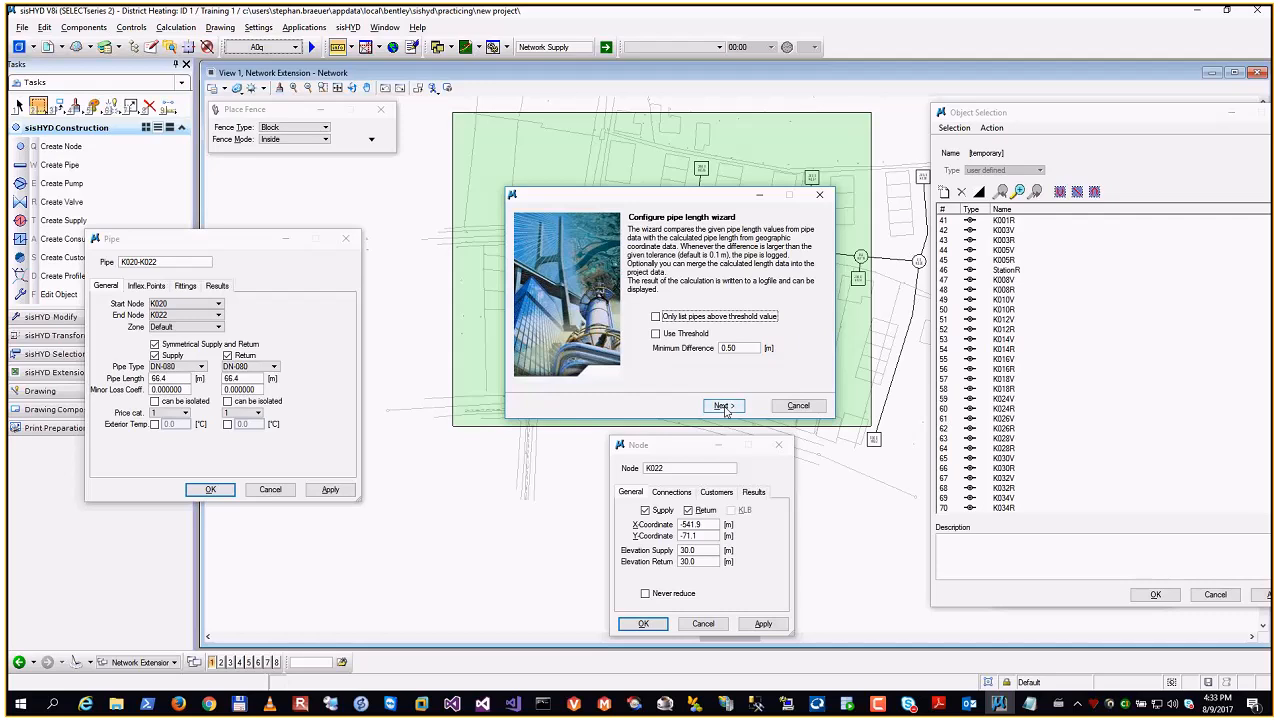
left_click(656, 317)
left_click(742, 350)
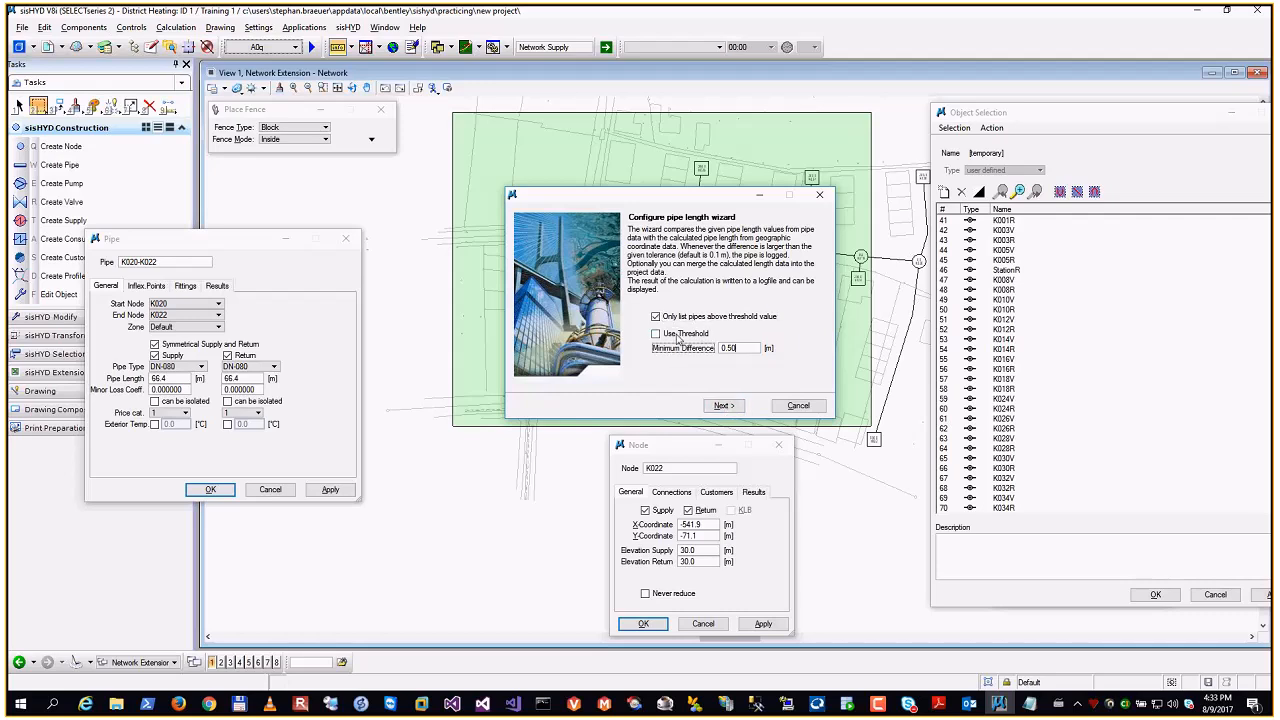
left_click(677, 336)
key("BackSpace")
left_click(723, 405)
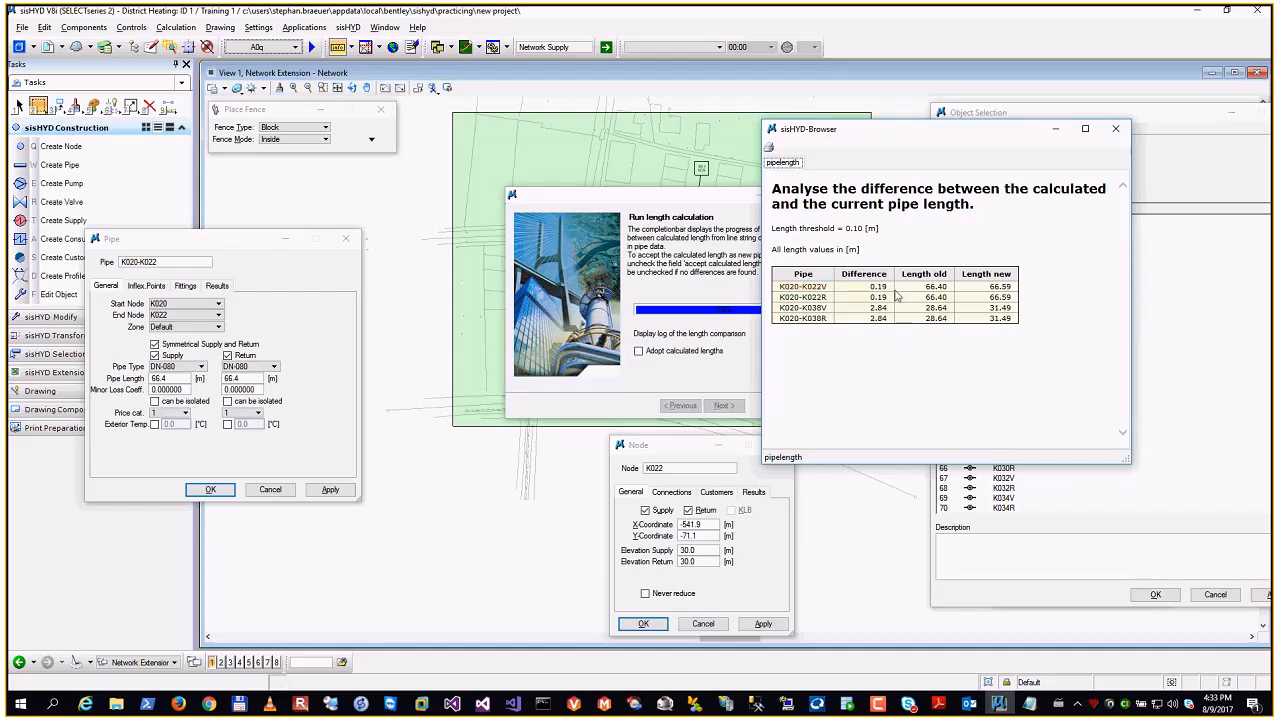
Step: Adopt the calculated lengths for pipes K020-K022 and K020-K038, then close the comparison report and node K022's dialog
left_click_drag(951, 130, 430, 122)
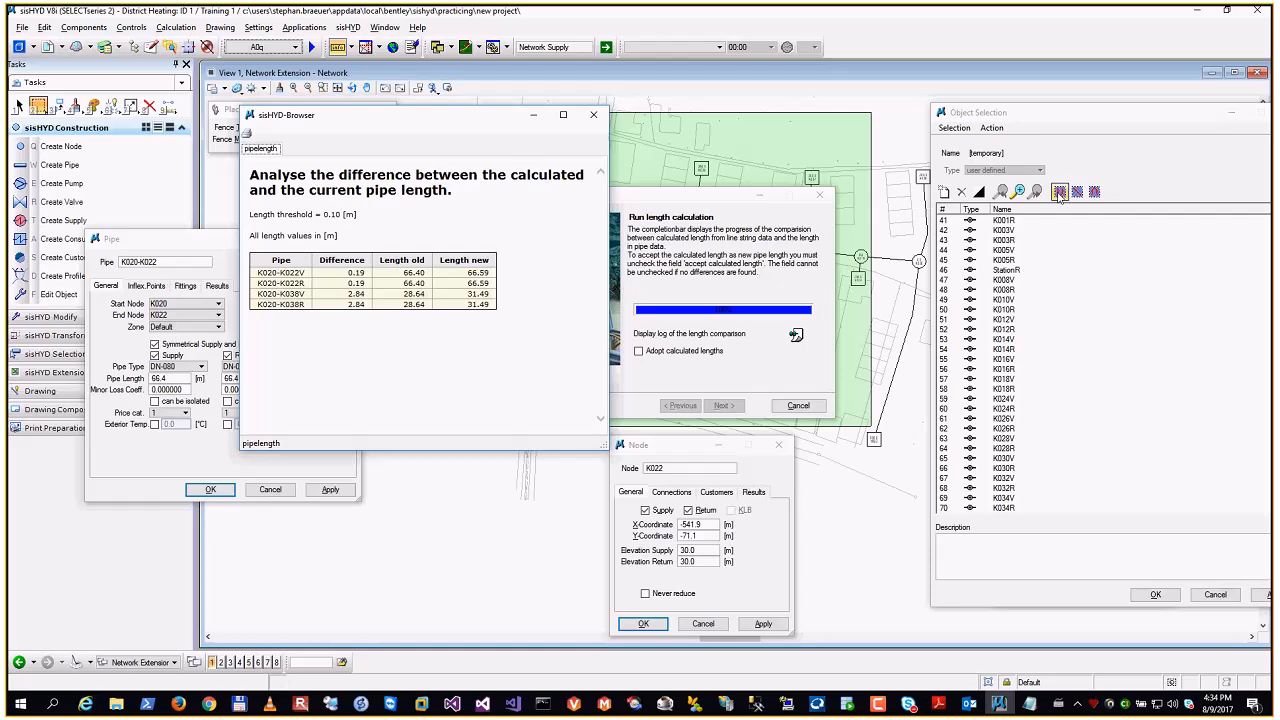
left_click_drag(452, 117, 384, 279)
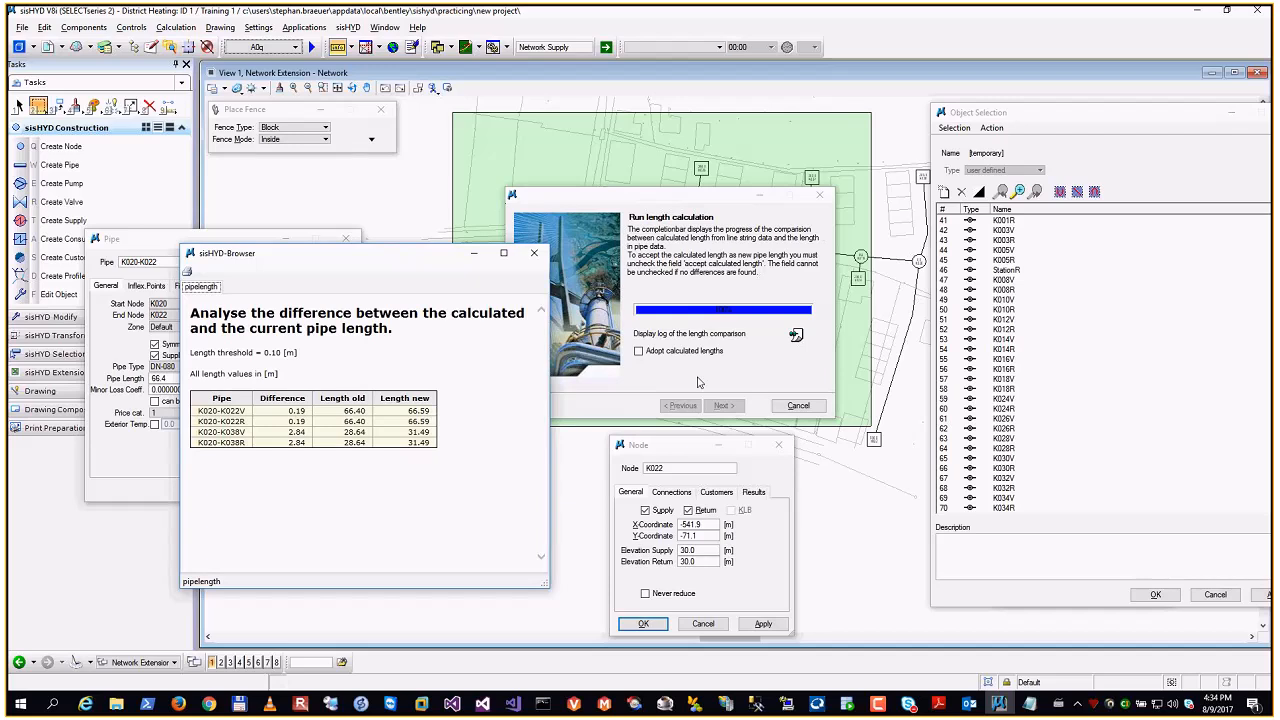
left_click(638, 350)
left_click(723, 405)
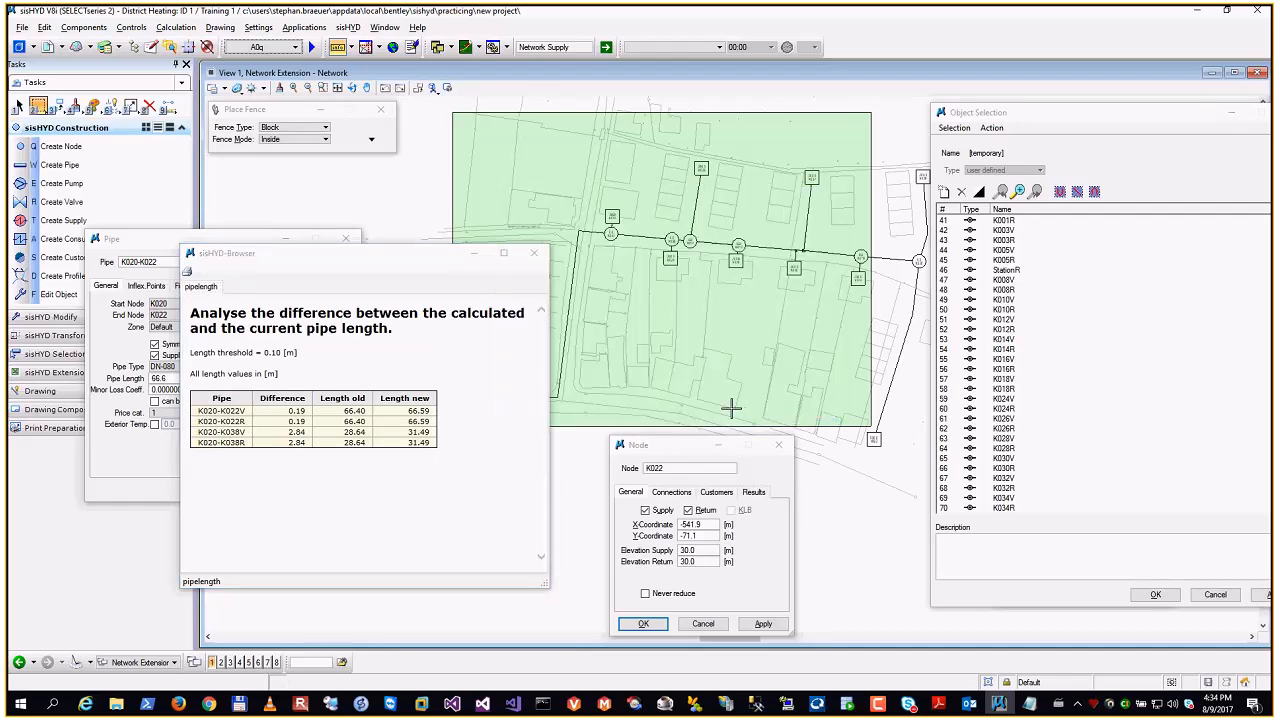
left_click(534, 253)
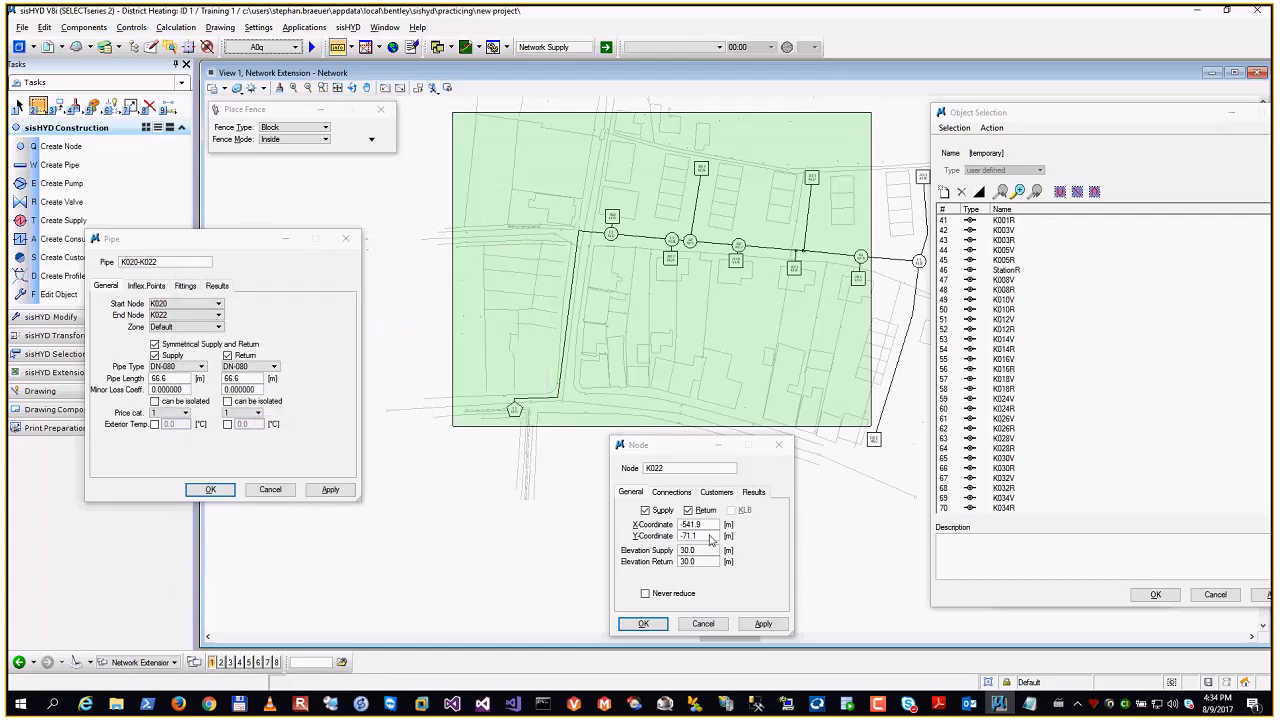
left_click(781, 447)
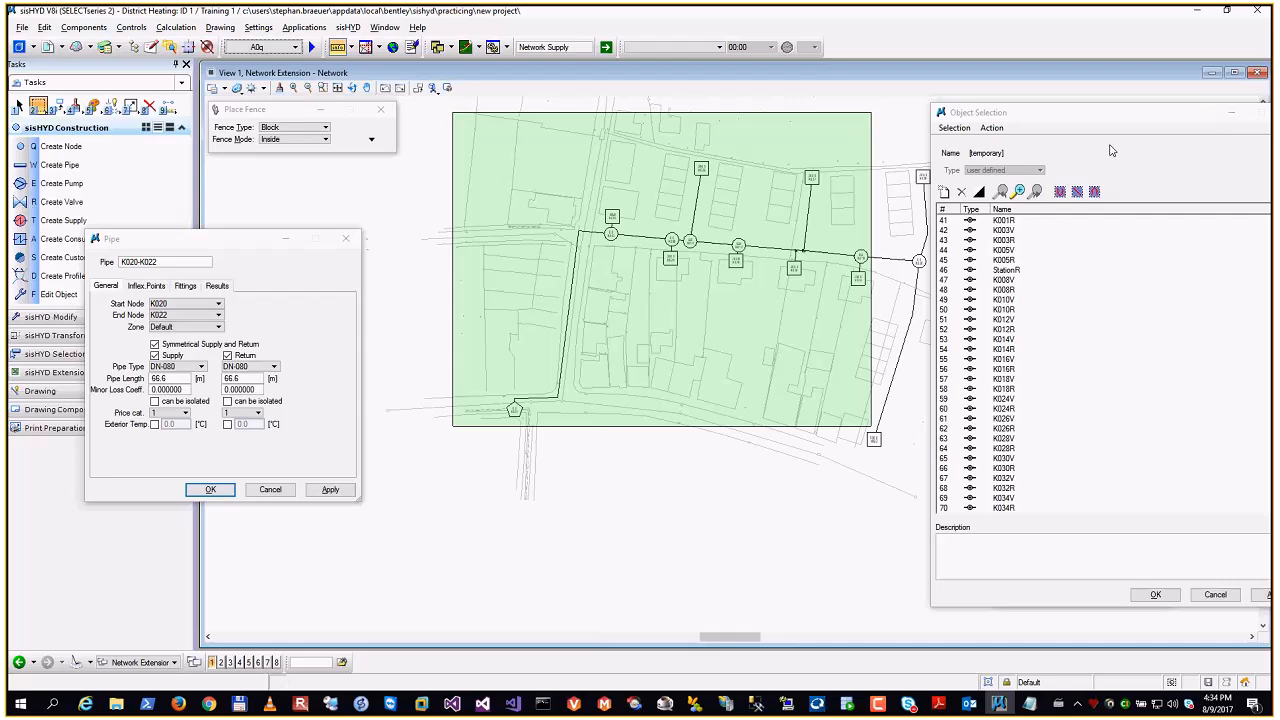
Step: Place a Shape fence in Inside mode that follows the network from the station along the main line to the southeastern consumer
left_click(991, 129)
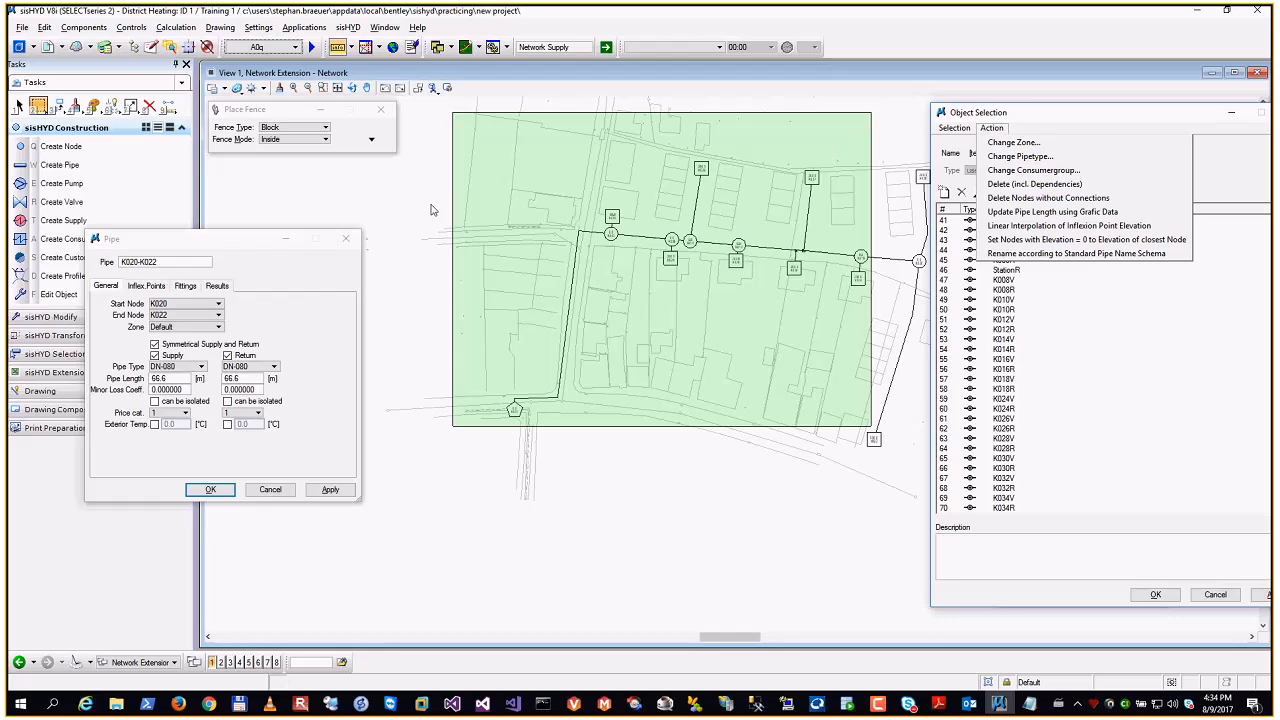
left_click(305, 132)
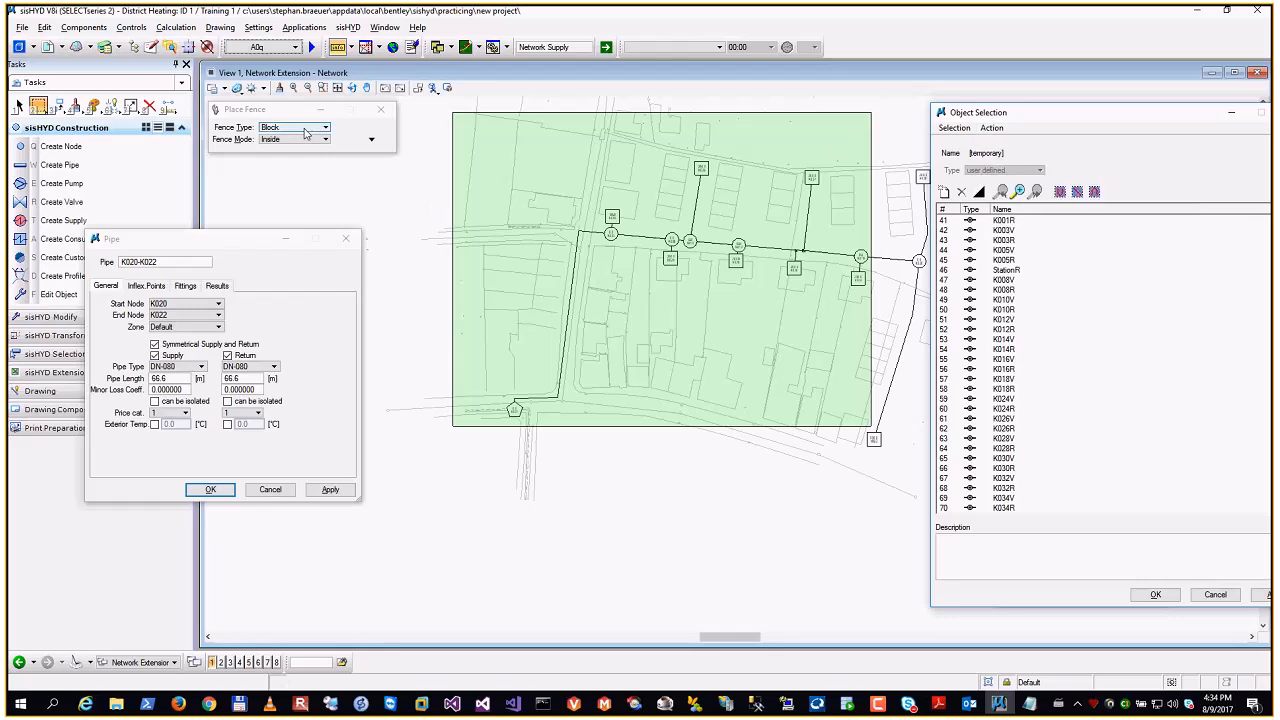
left_click(305, 132)
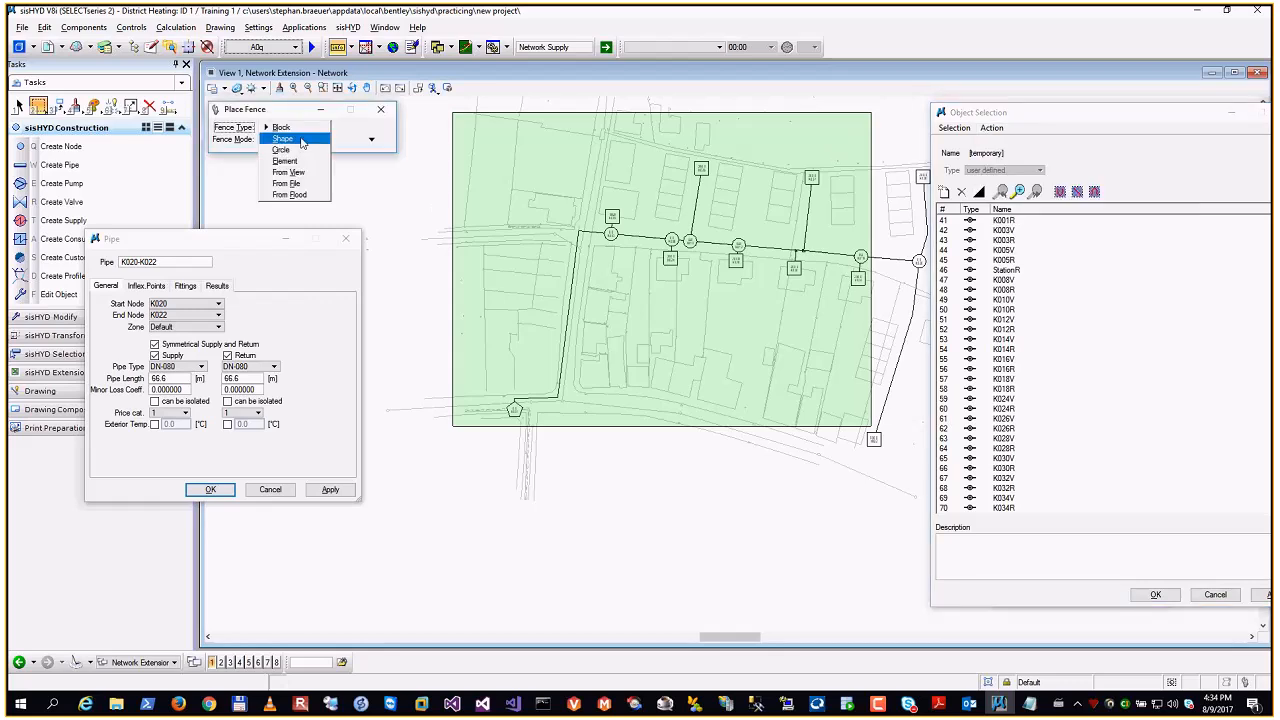
left_click(301, 139)
left_click(668, 135)
left_click(657, 206)
left_click(517, 182)
left_click(492, 367)
left_click(446, 431)
left_click(547, 472)
left_click(606, 306)
left_click(866, 330)
left_click(839, 465)
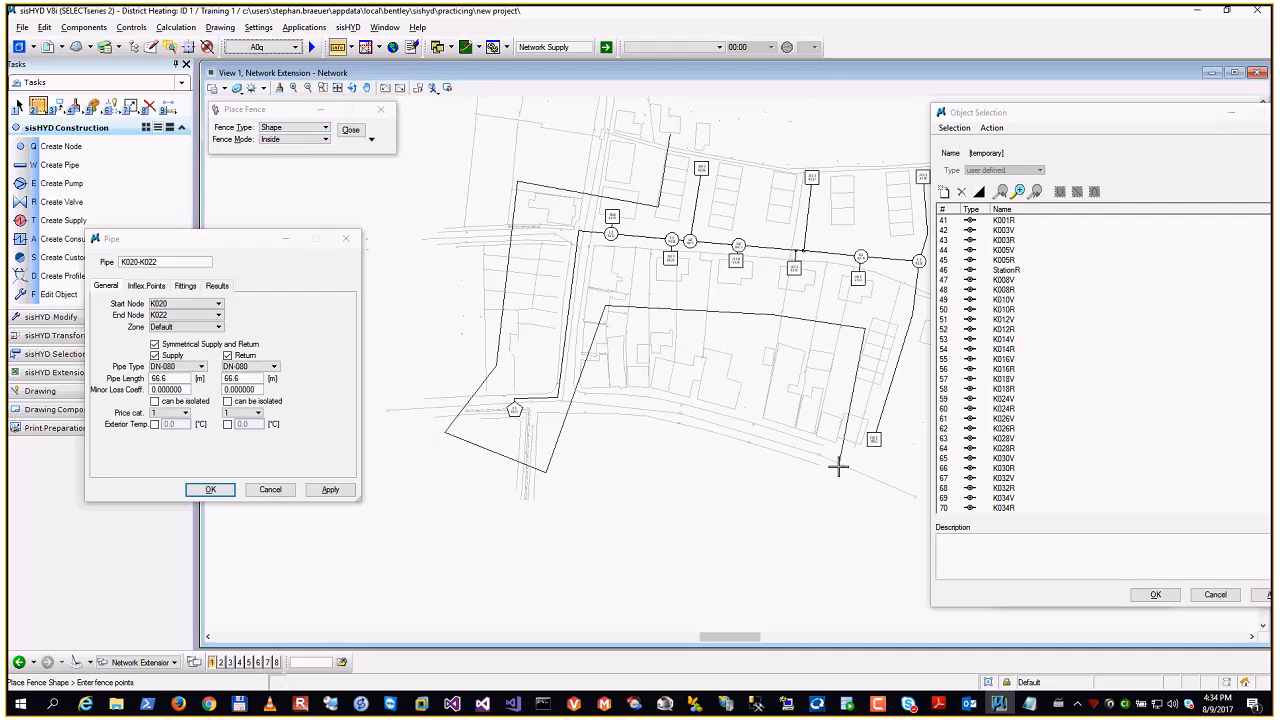
left_click(907, 432)
left_click(921, 352)
left_click(878, 205)
left_click(774, 142)
left_click(670, 134)
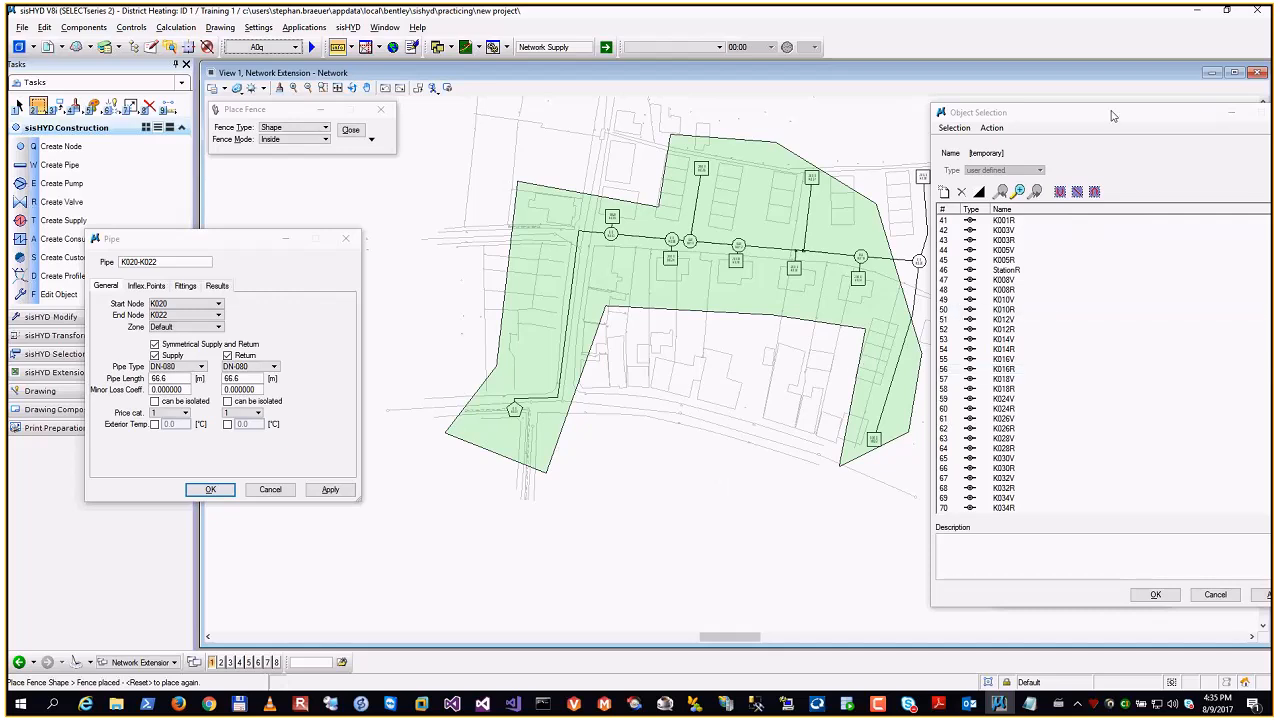
Step: Clear all objects from the temporary object selection
left_click_drag(1112, 116, 1083, 101)
left_click(882, 179)
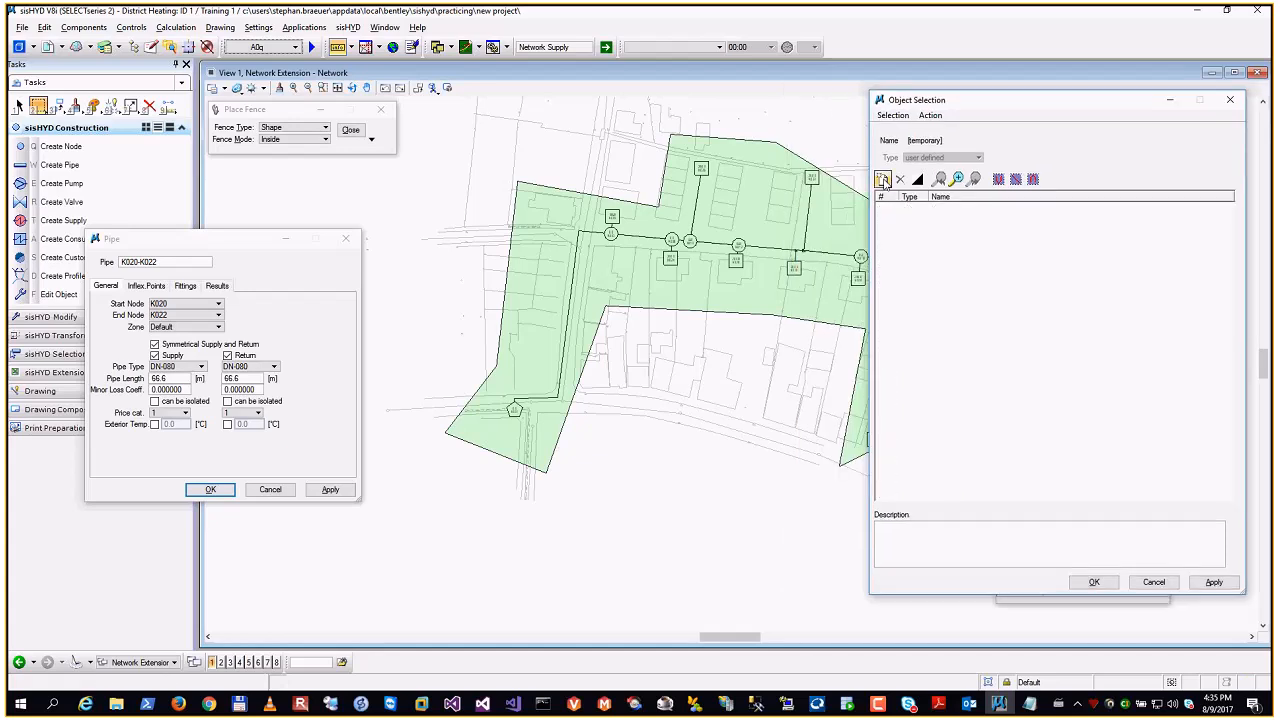
left_click_drag(207, 239, 181, 282)
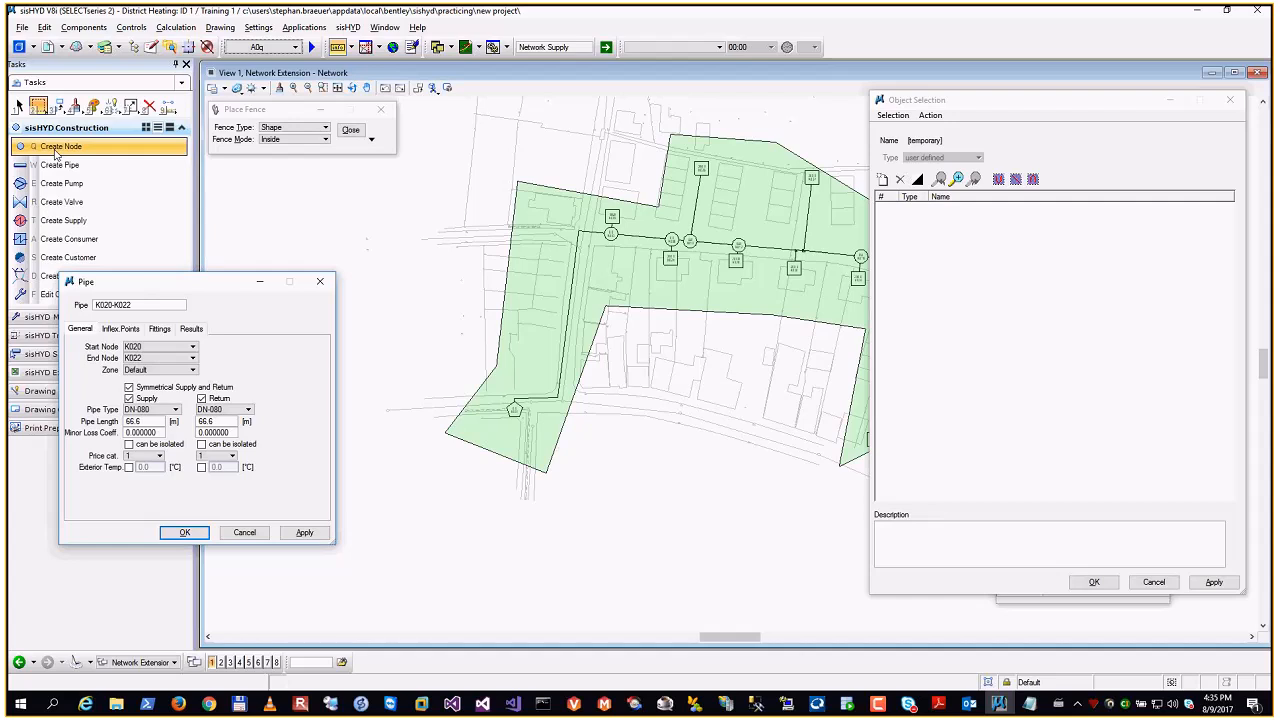
Step: Create a node south of the network at about X -605.9, Y -73.7 m and connect node K010 to it with a pipe
left_click(55, 148)
left_click(520, 408)
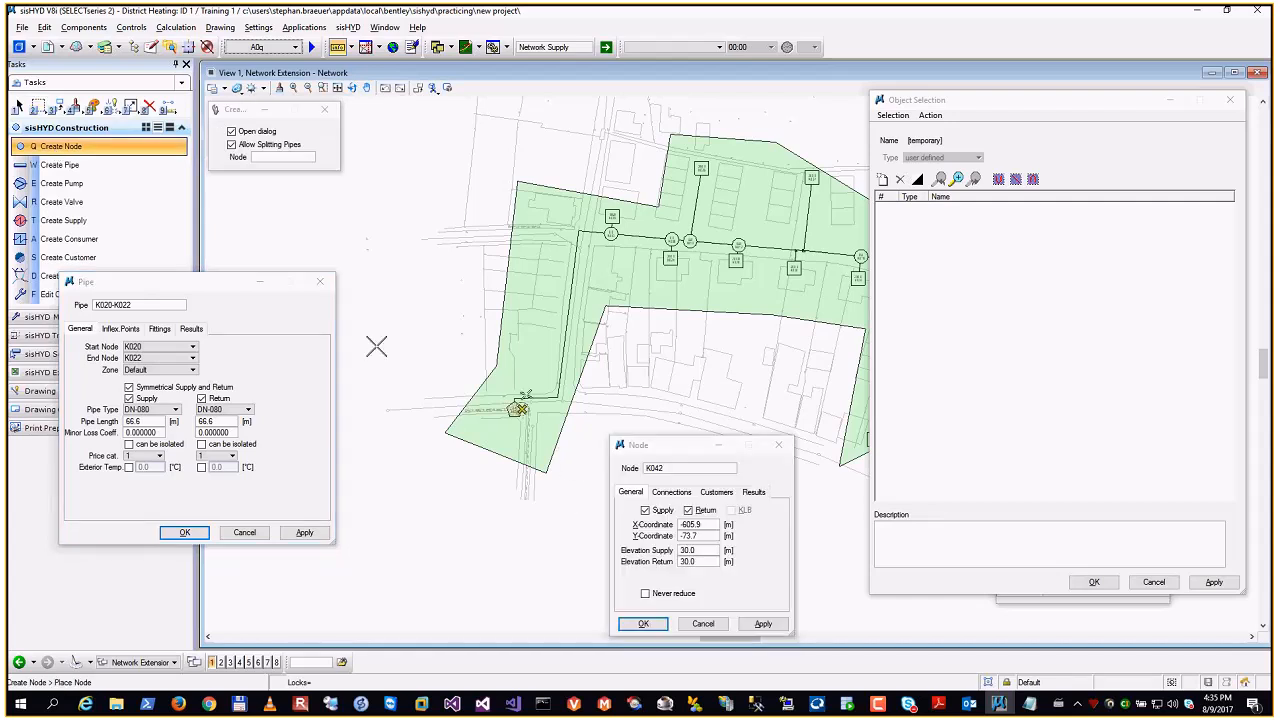
left_click(60, 164)
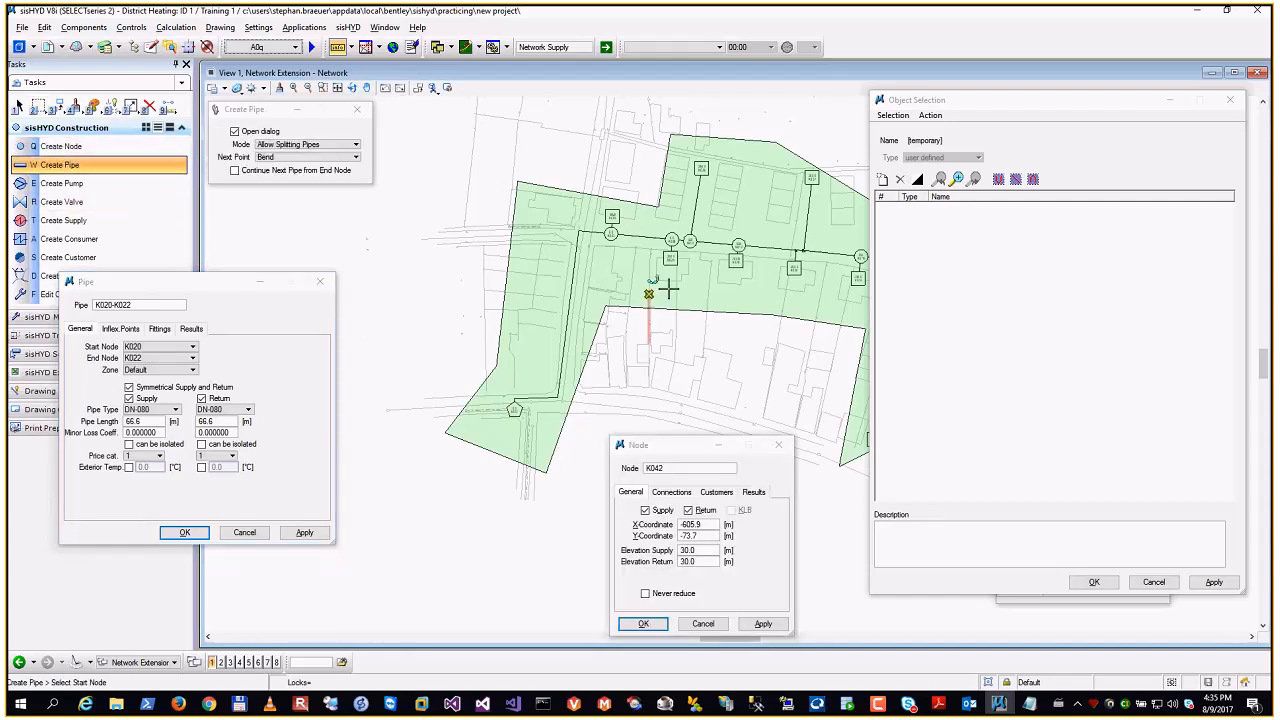
left_click(689, 243)
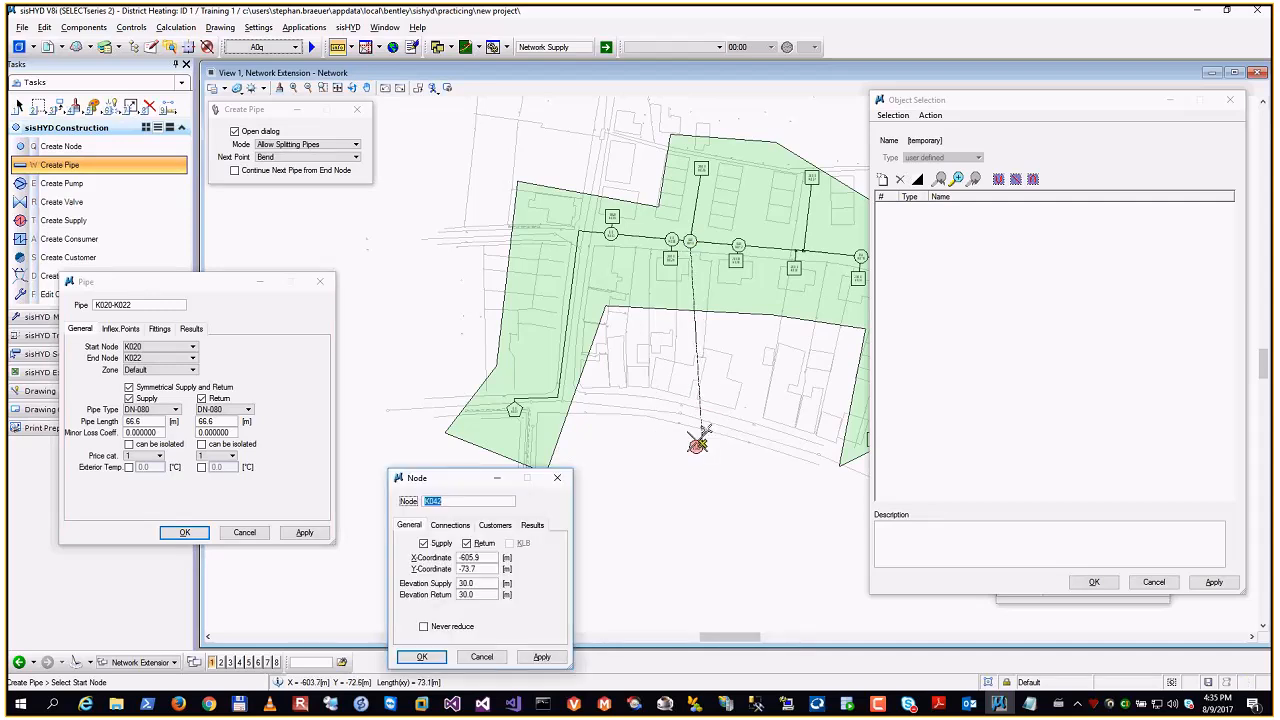
left_click(696, 446)
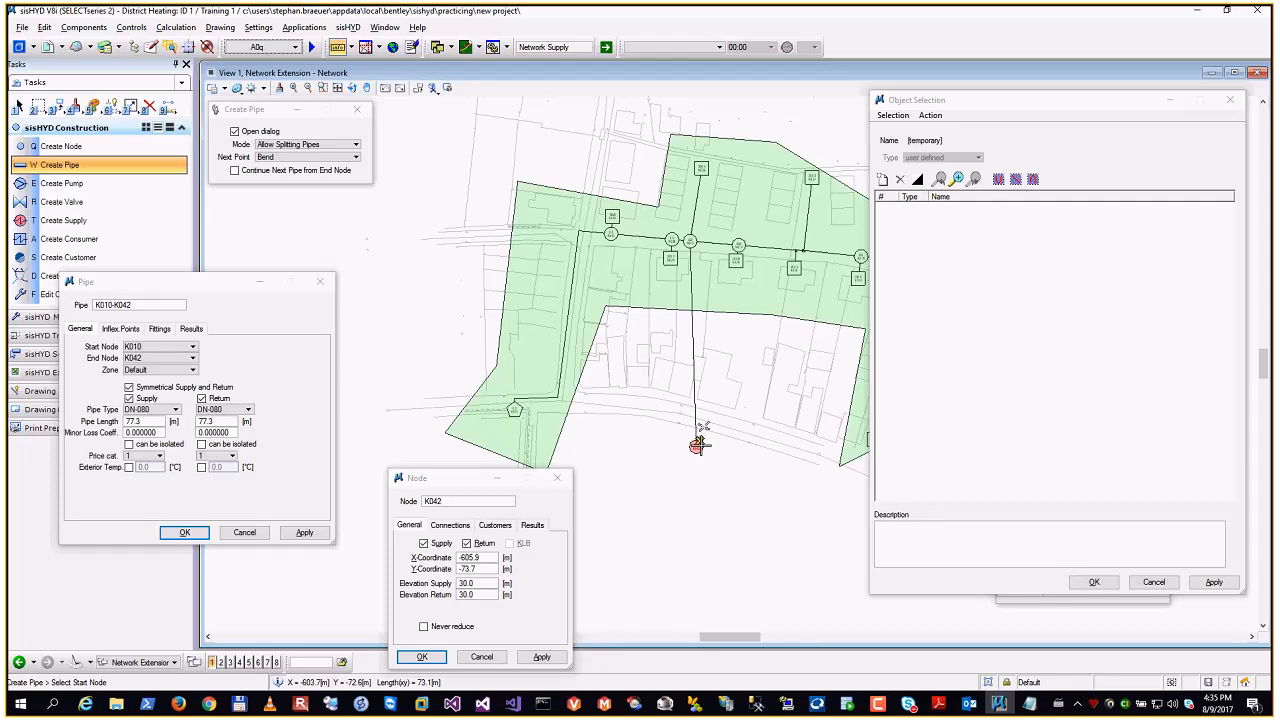
scroll(698, 445, "up", 2)
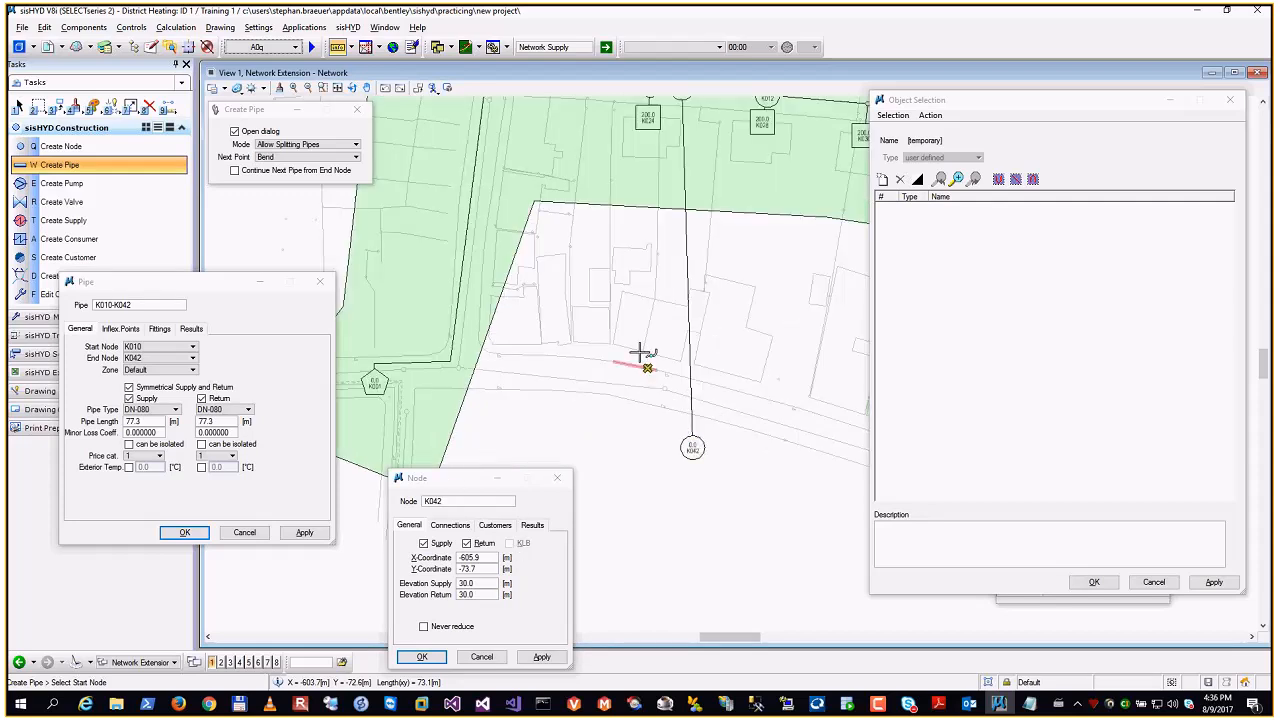
scroll(666, 355, "down", 2)
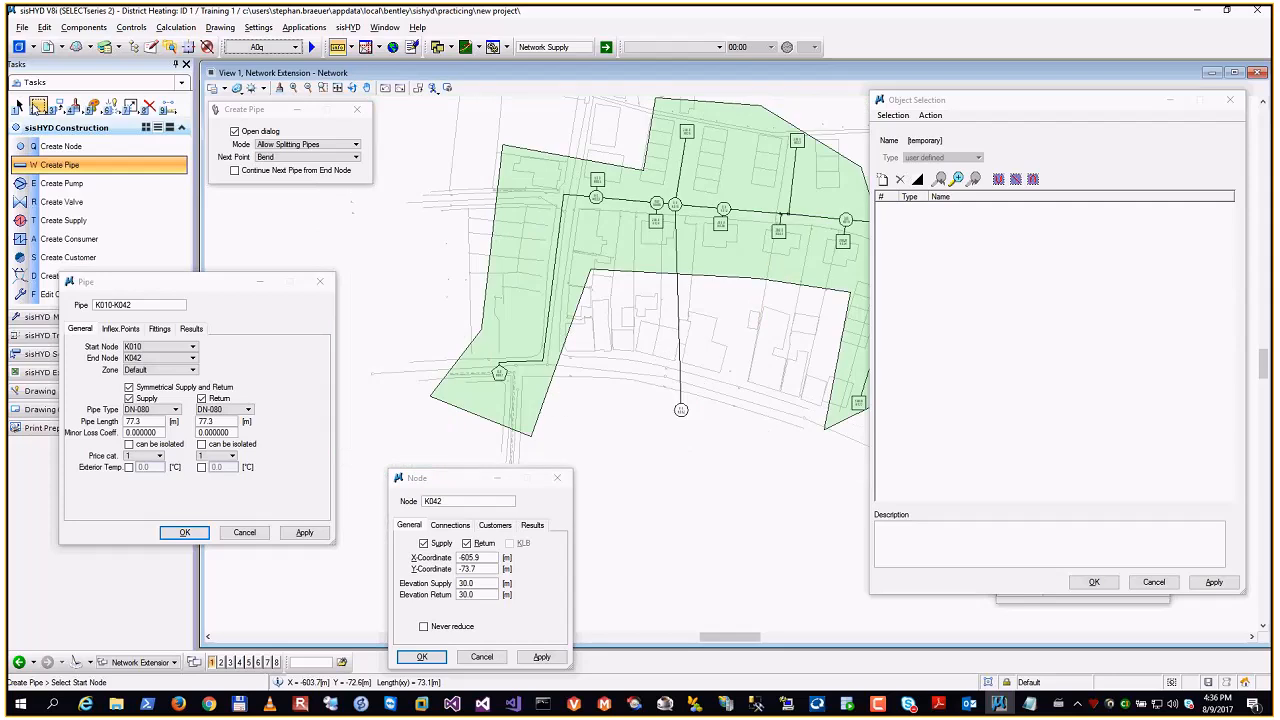
Step: Place a narrow four-point Shape fence in Inside mode around pipe K010-K042 and its two end nodes
left_click(38, 106)
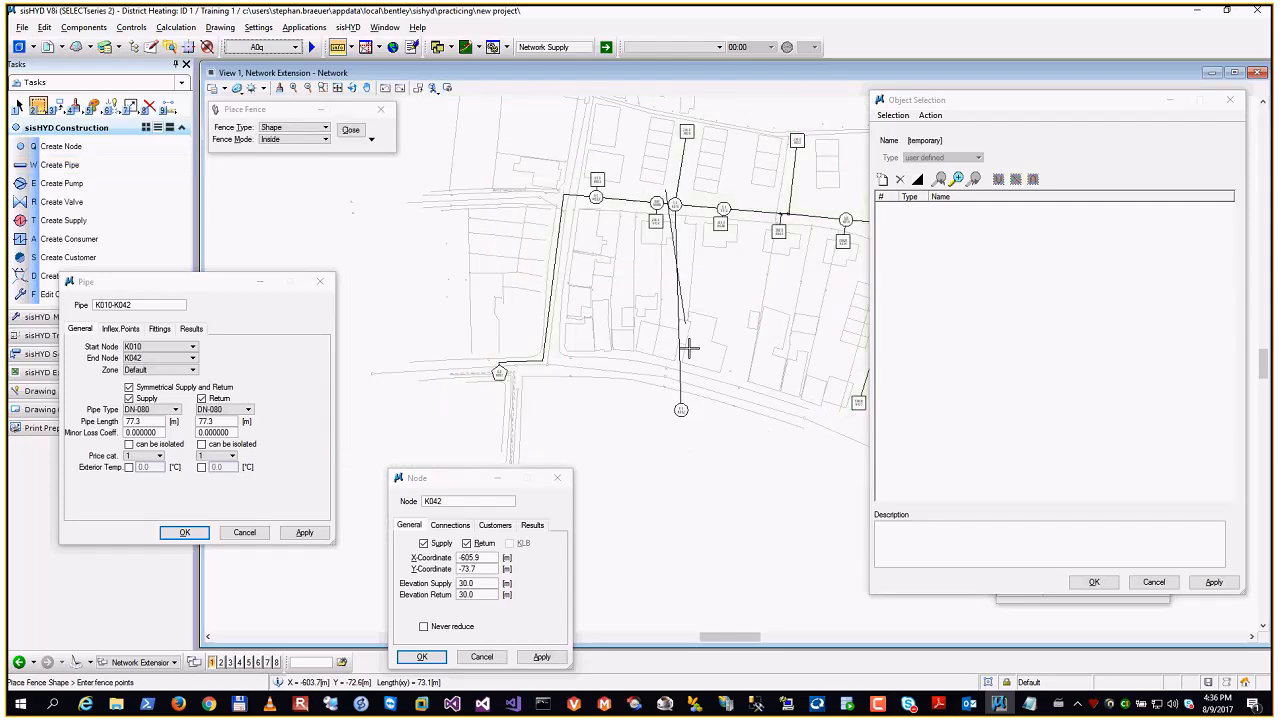
left_click(690, 193)
left_click(699, 431)
left_click(661, 433)
left_click(668, 188)
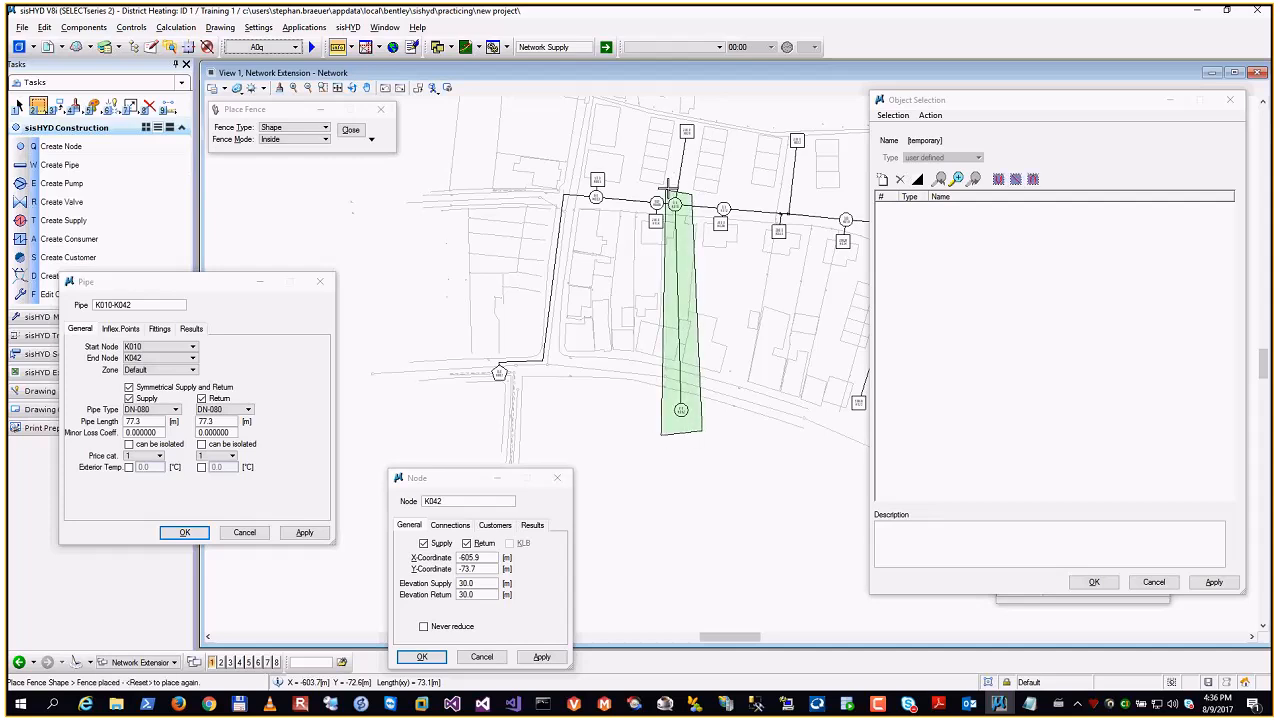
left_click(931, 115)
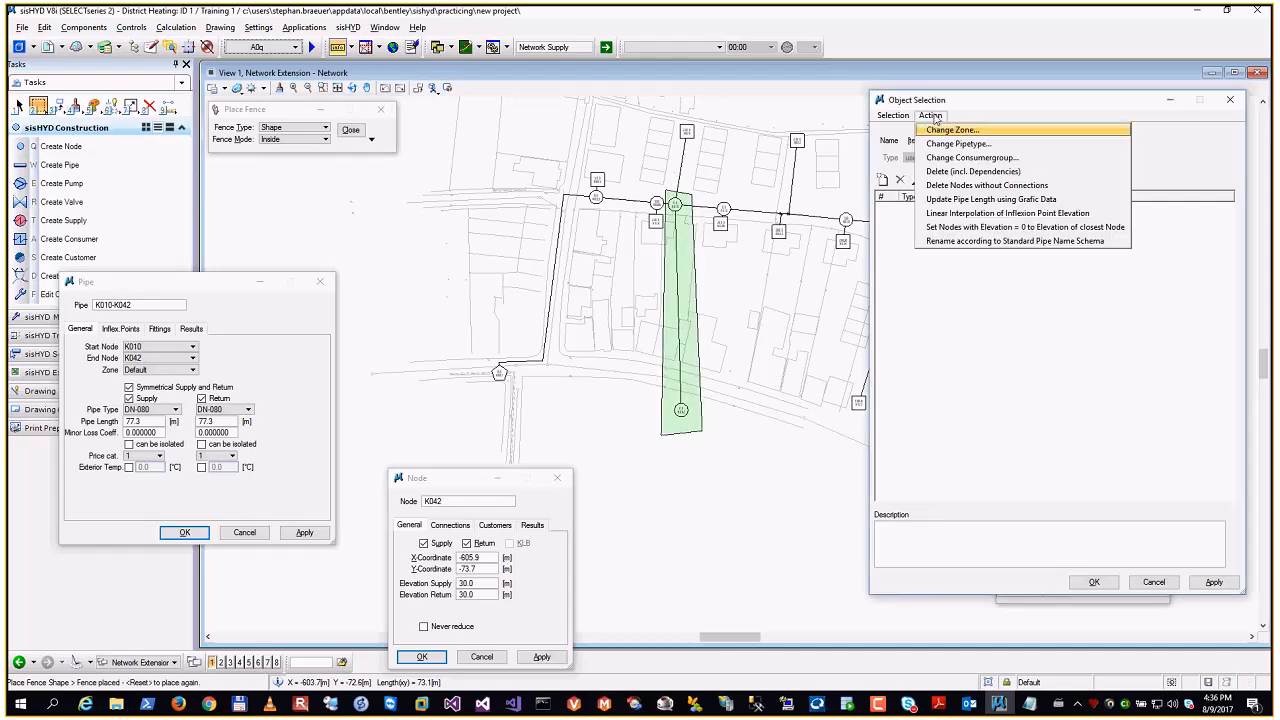
left_click(1005, 228)
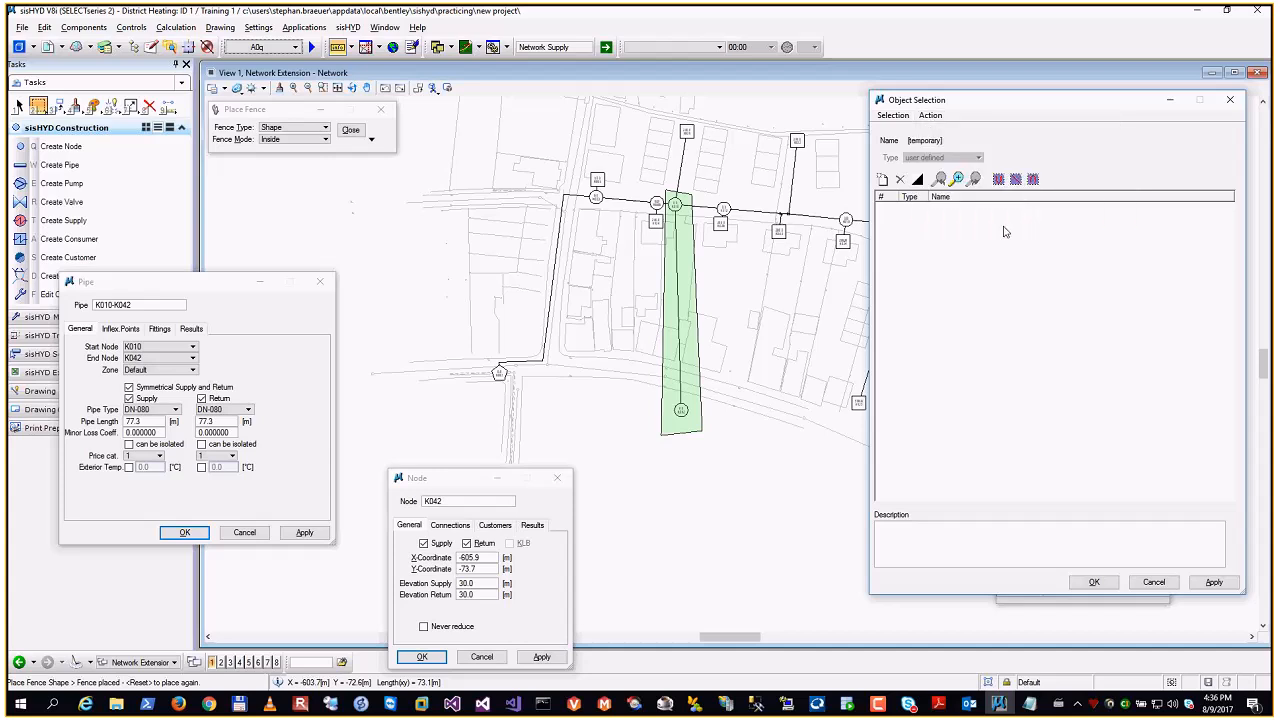
left_click(930, 115)
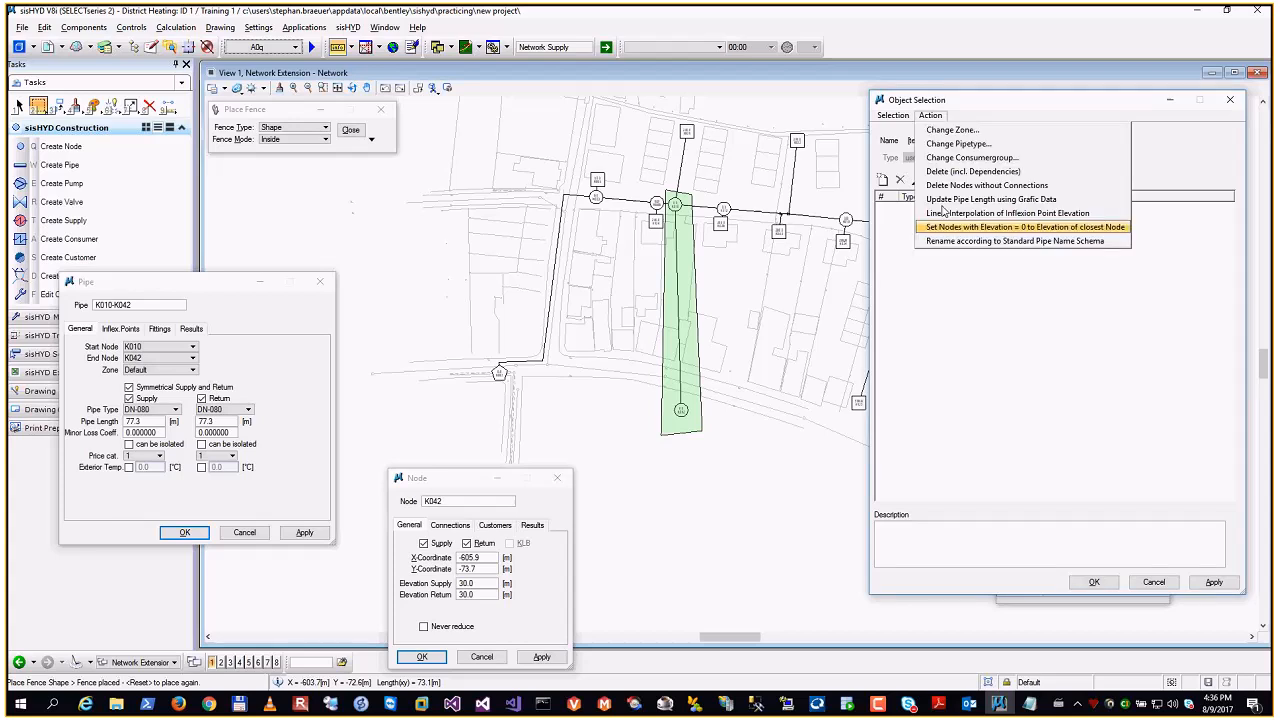
left_click(1068, 103)
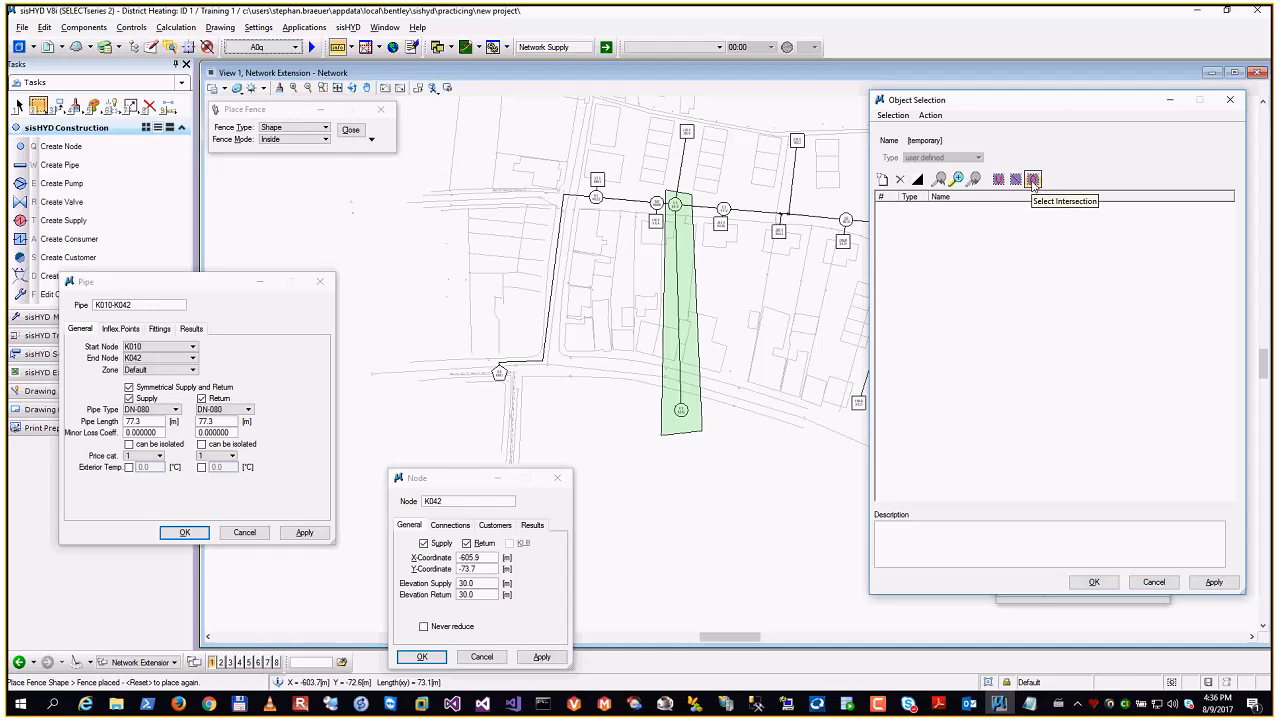
Step: Fill the empty temporary object selection with the objects of the fence around pipe K010-K042
left_click(1002, 182)
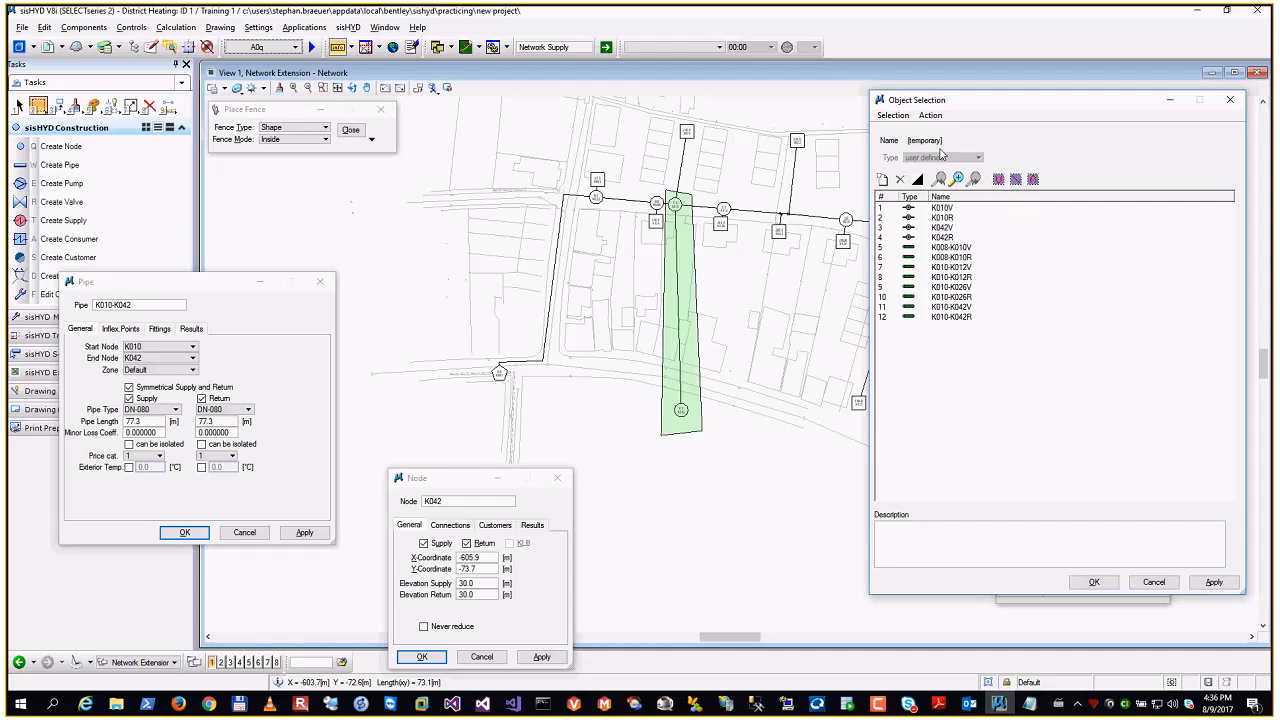
Step: Set the selected nodes with elevation 0 to the elevation of the closest node and place K042's Node dialog beside the Pipe dialog
left_click(930, 115)
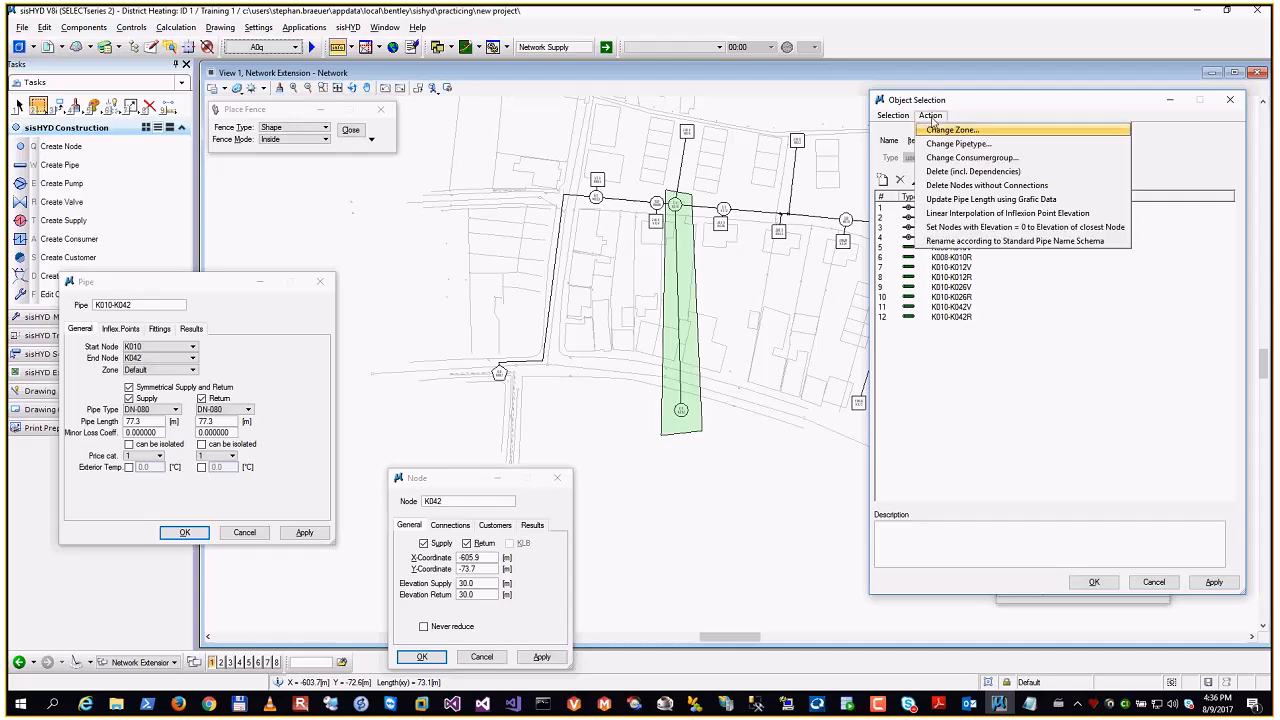
left_click(995, 228)
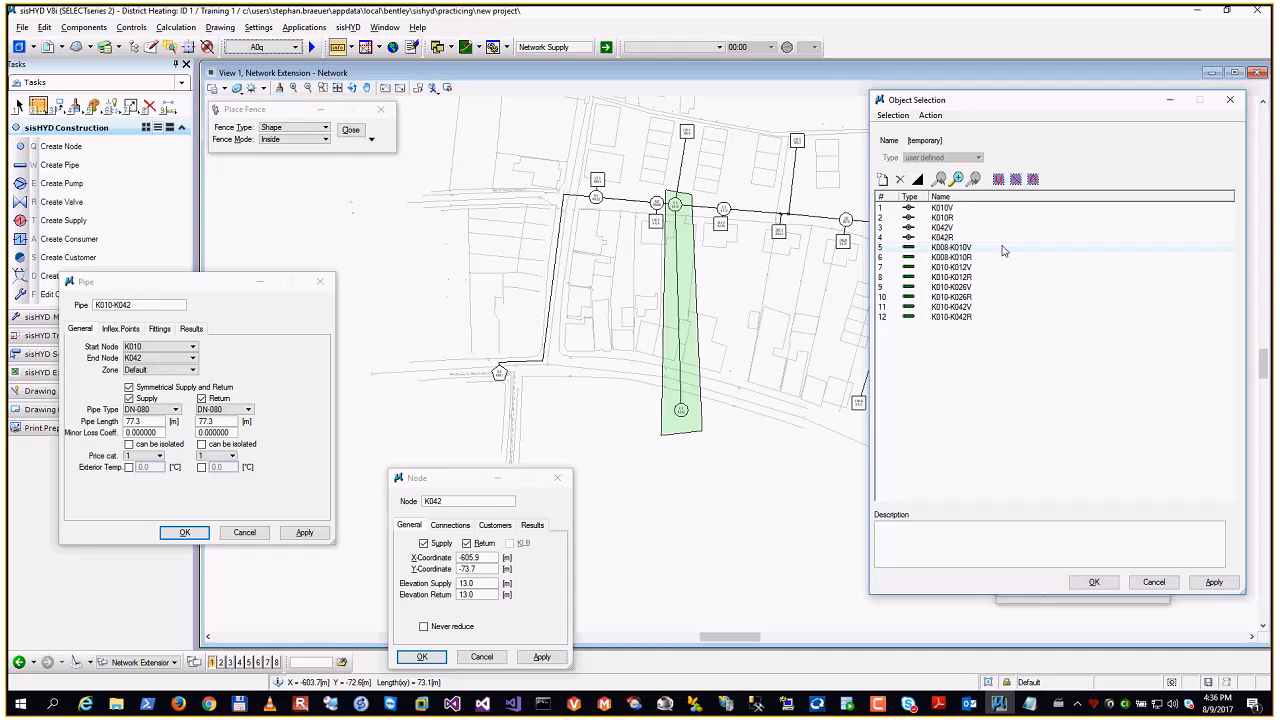
left_click(930, 115)
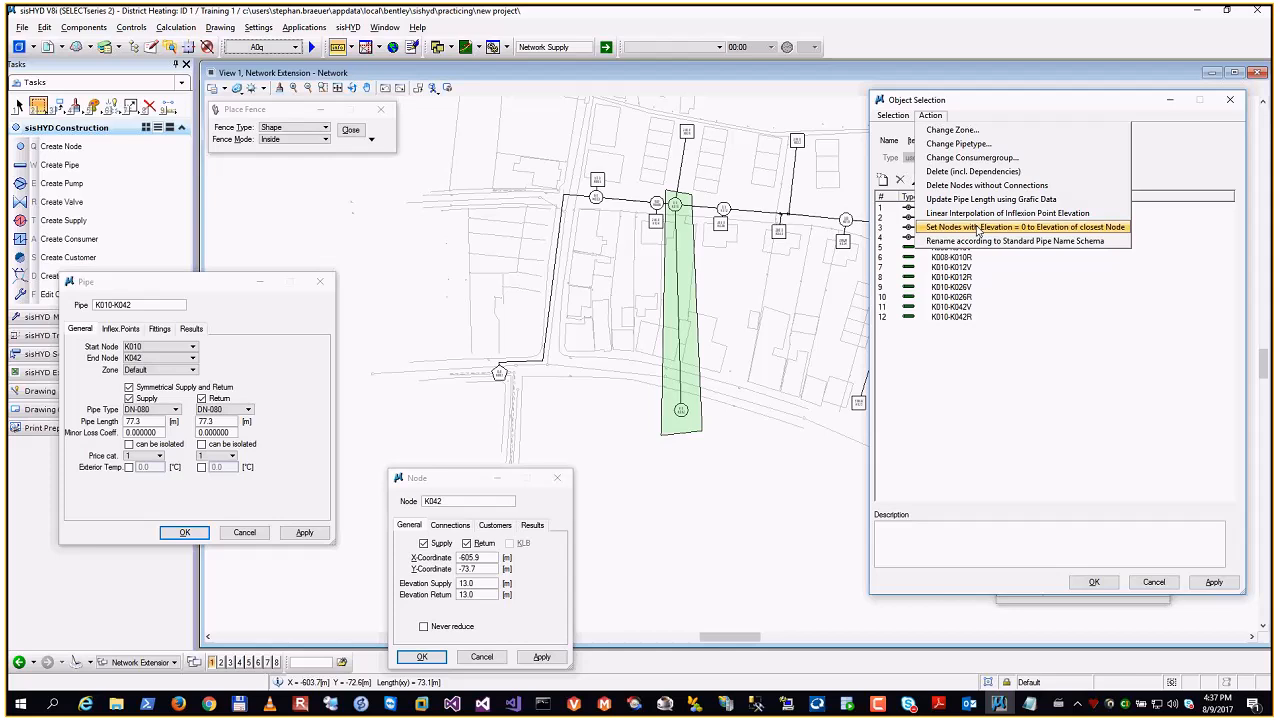
left_click(1107, 227)
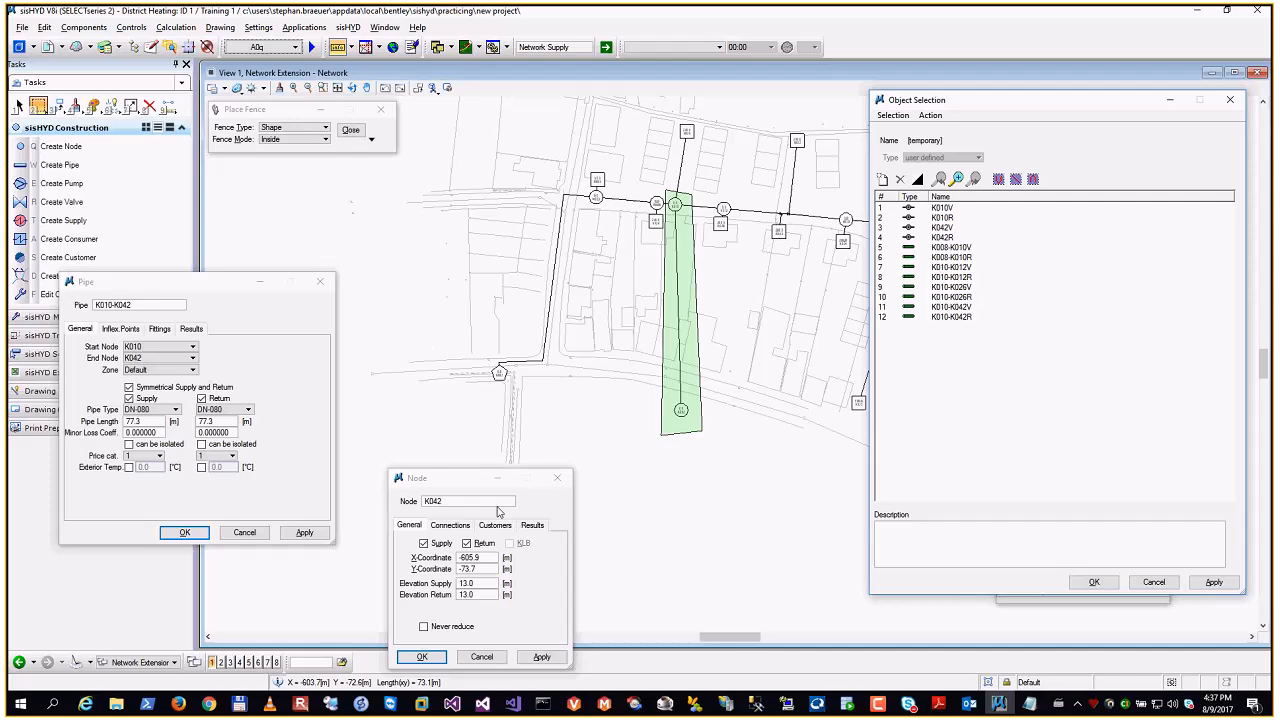
left_click(465, 488)
left_click_drag(465, 488, 430, 290)
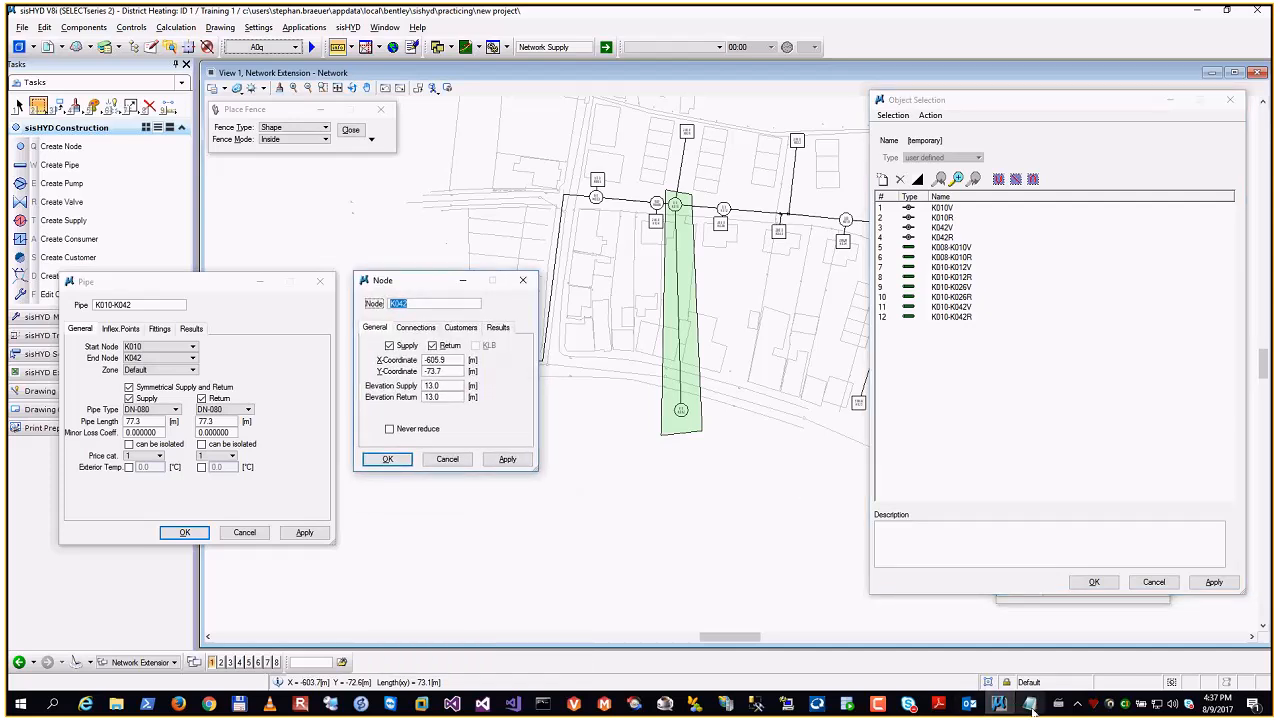
Step: Switch to the elevation file in Notepad and set the elevation of the point at -624,7 to 8
left_click(1031, 704)
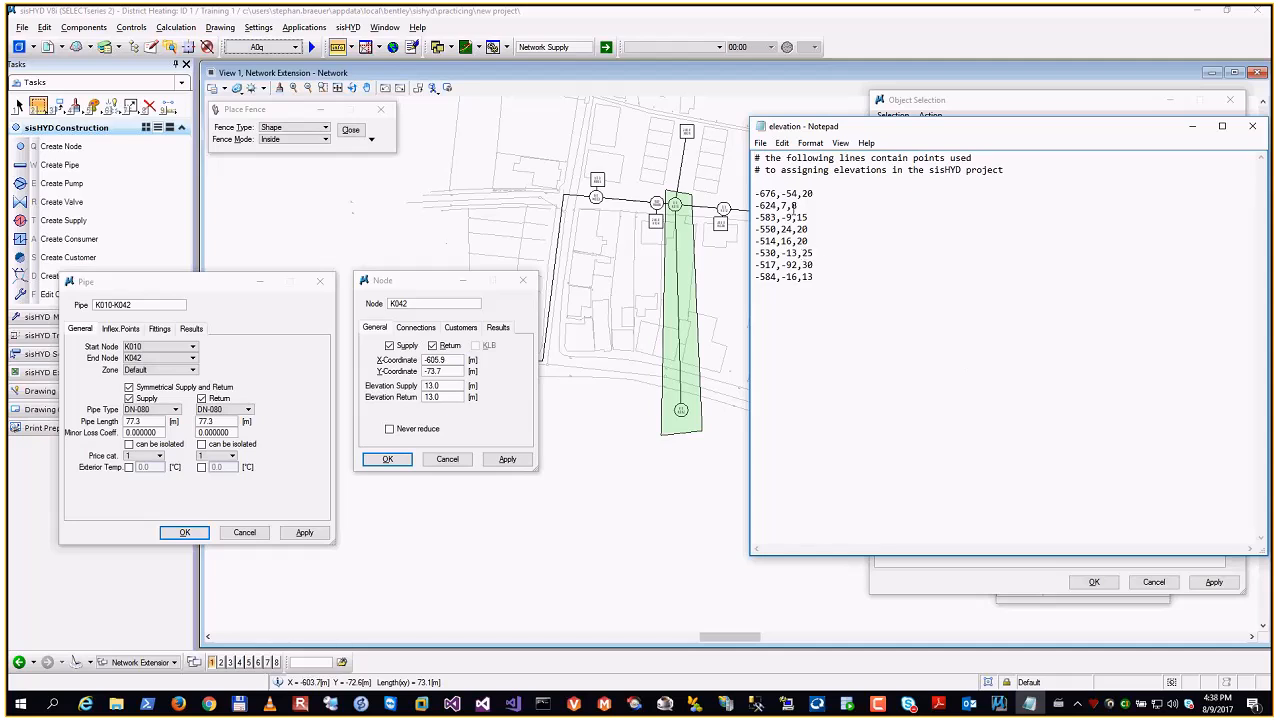
double_click(794, 205)
type("8")
left_click_drag(756, 206, 790, 205)
left_click(811, 206)
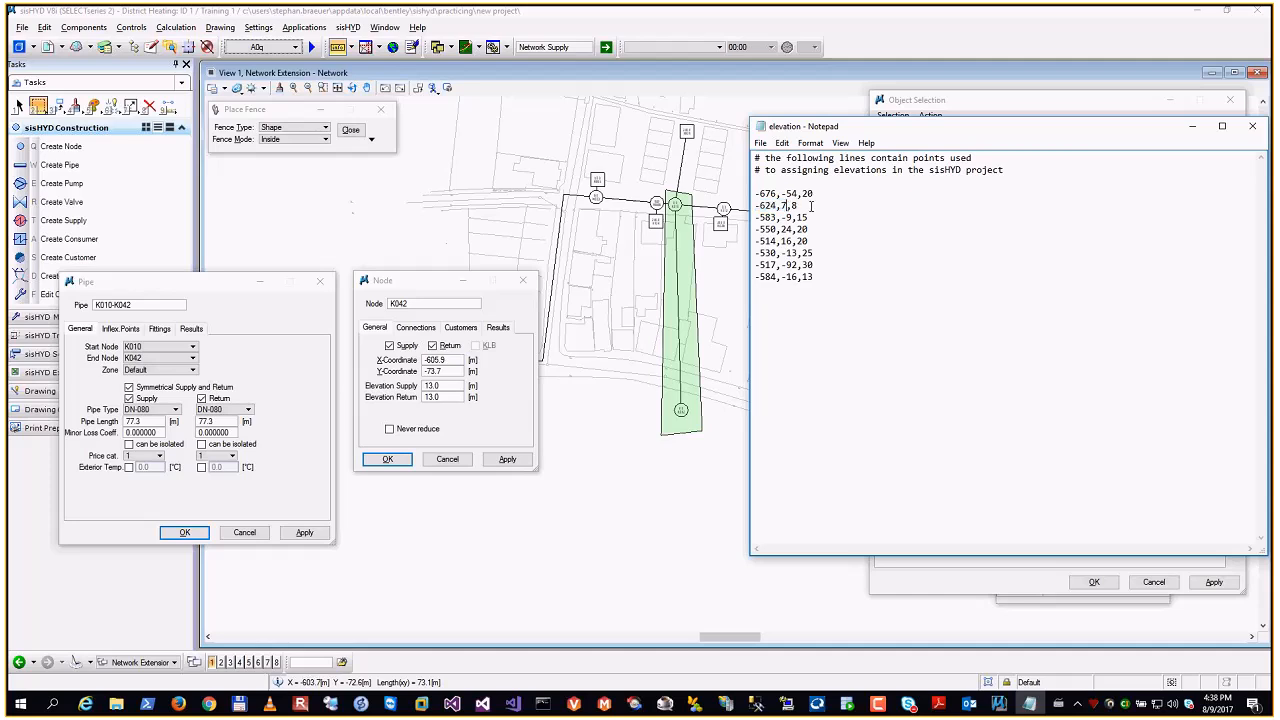